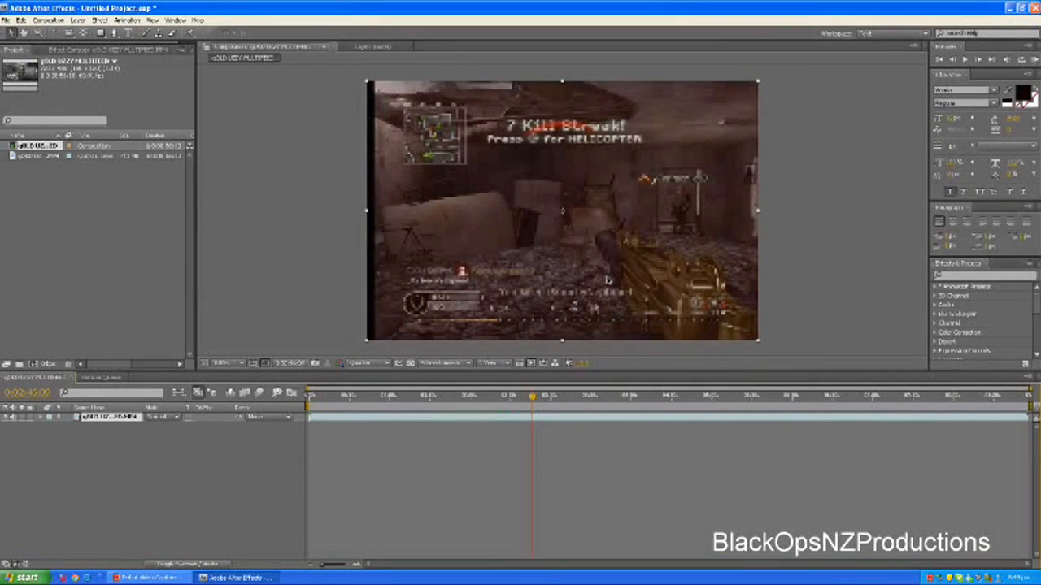
Scrub and briefly play through the gameplay footage to find a suitable kill scene around 0:06:13
{"action": "left_click", "coordinate": [533, 399]}
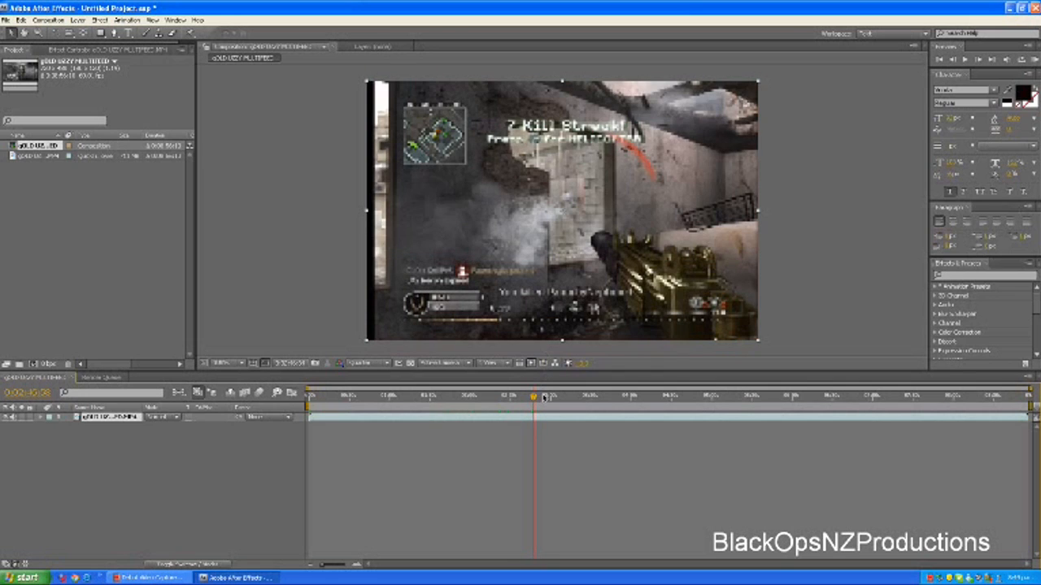
{"action": "left_click", "coordinate": [680, 398]}
{"action": "left_click", "coordinate": [748, 399]}
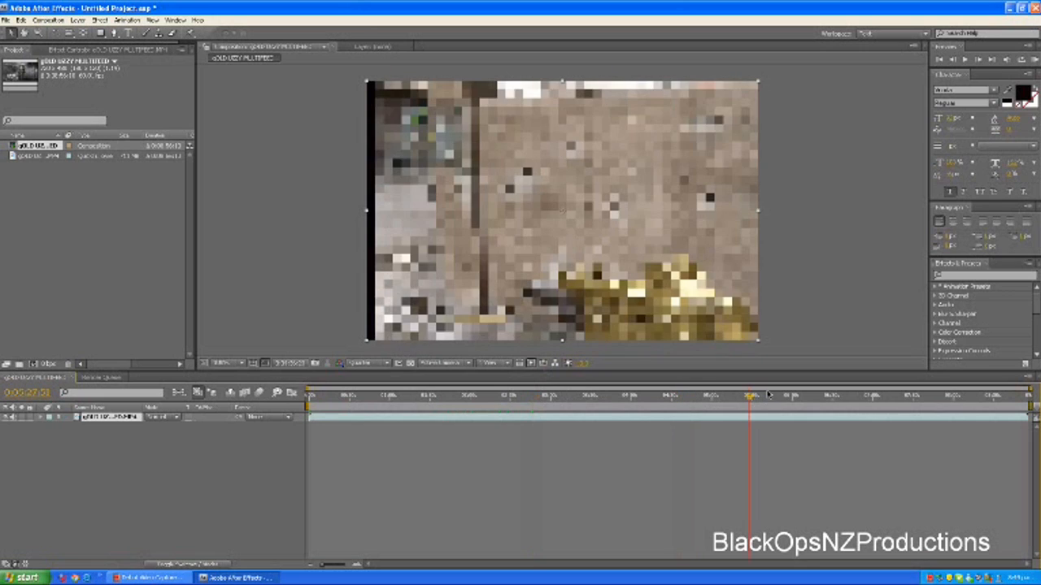
{"action": "left_click", "coordinate": [791, 396]}
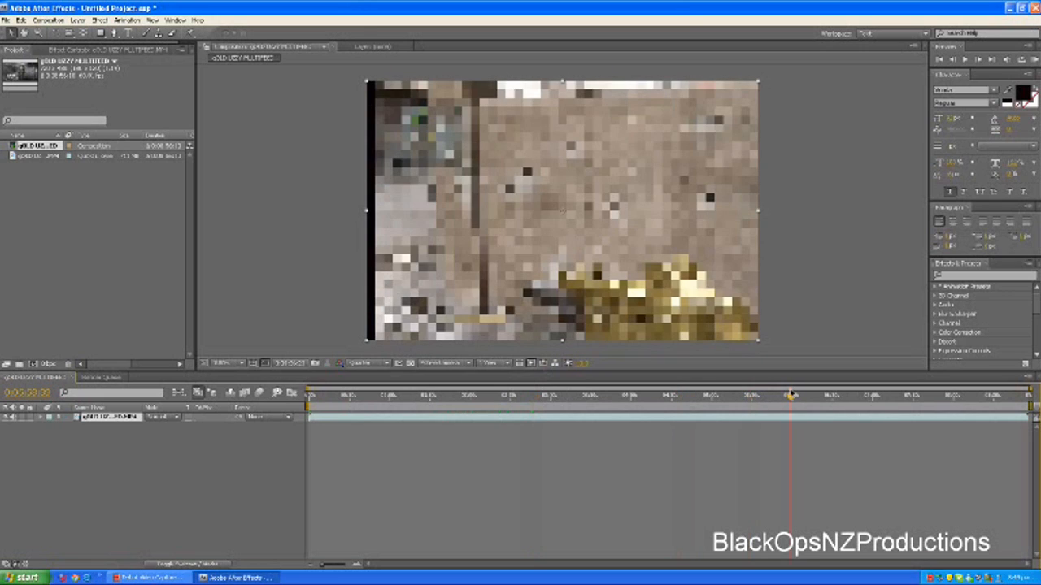
{"action": "left_click_drag", "start_coordinate": [788, 398], "coordinate": [796, 400]}
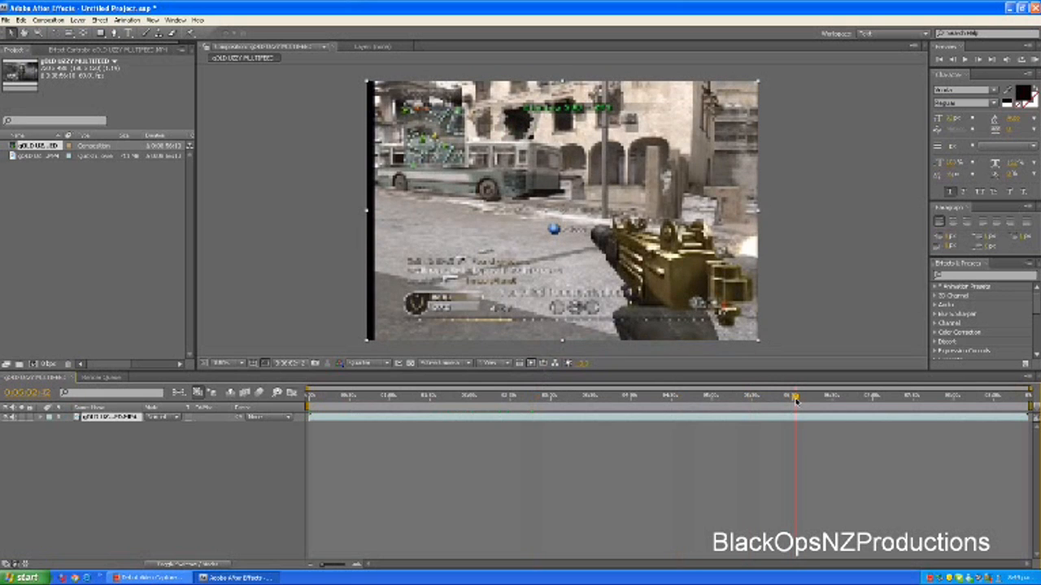
{"action": "key", "text": "space"}
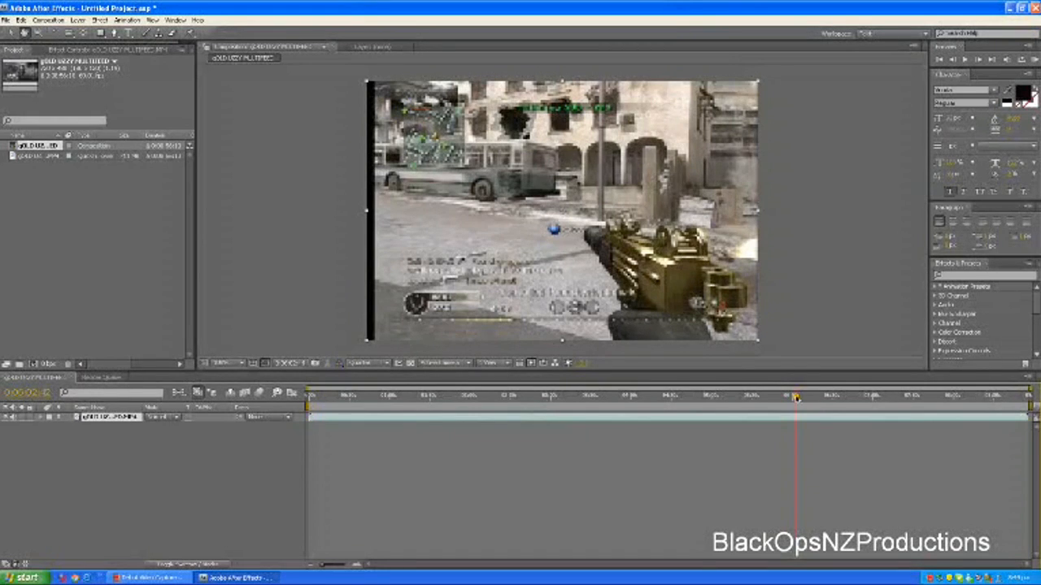
{"action": "key", "text": "space"}
{"action": "left_click_drag", "start_coordinate": [796, 398], "coordinate": [807, 398]}
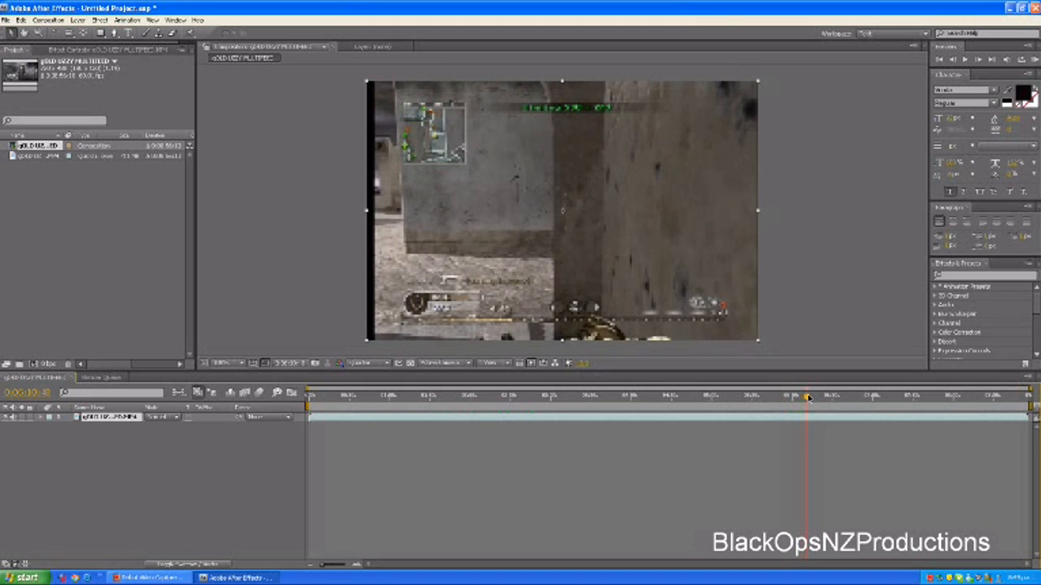
{"action": "left_click_drag", "start_coordinate": [808, 397], "coordinate": [809, 397]}
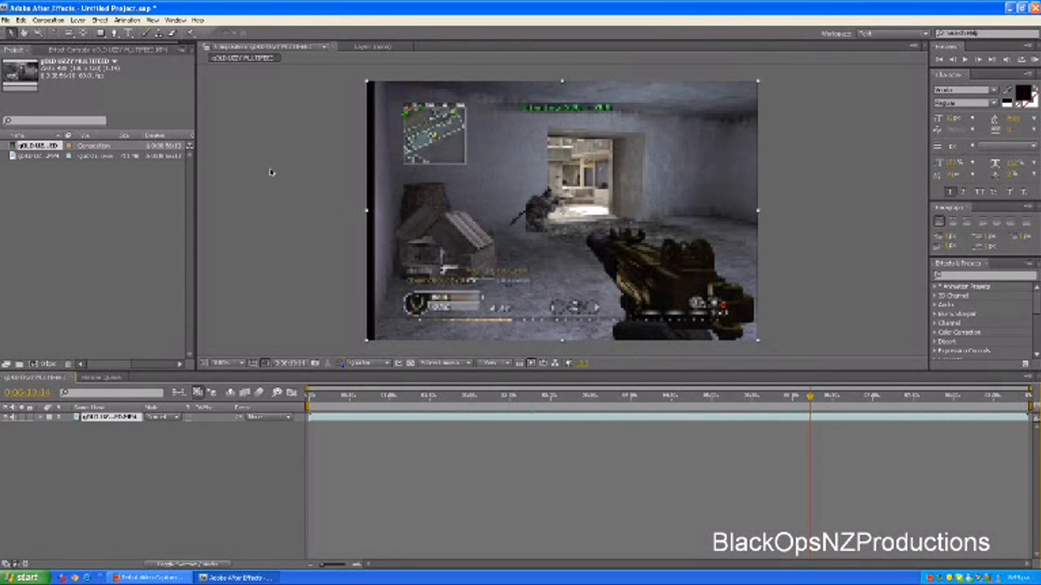
Stretch the footage layer slightly wider so it covers the black strip along the frame's edge
{"action": "left_click", "coordinate": [368, 213]}
{"action": "left_click_drag", "start_coordinate": [368, 213], "coordinate": [358, 213]}
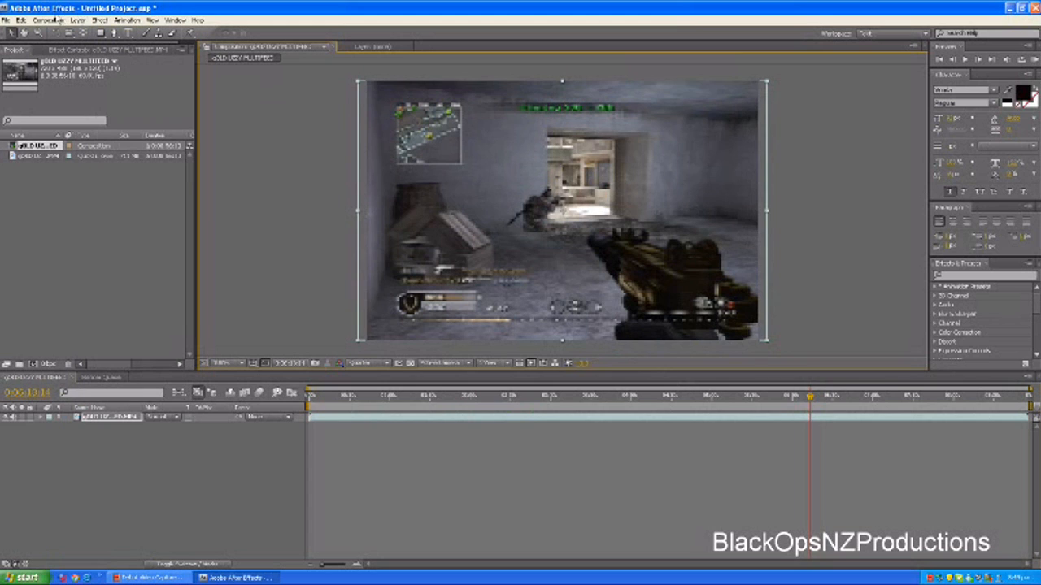
Unlock the composition's aspect ratio and set its size to 1280 px wide by 720 px high
{"action": "left_click", "coordinate": [49, 20]}
{"action": "left_click", "coordinate": [81, 47]}
{"action": "left_click", "coordinate": [460, 239]}
{"action": "type", "text": "1280"}
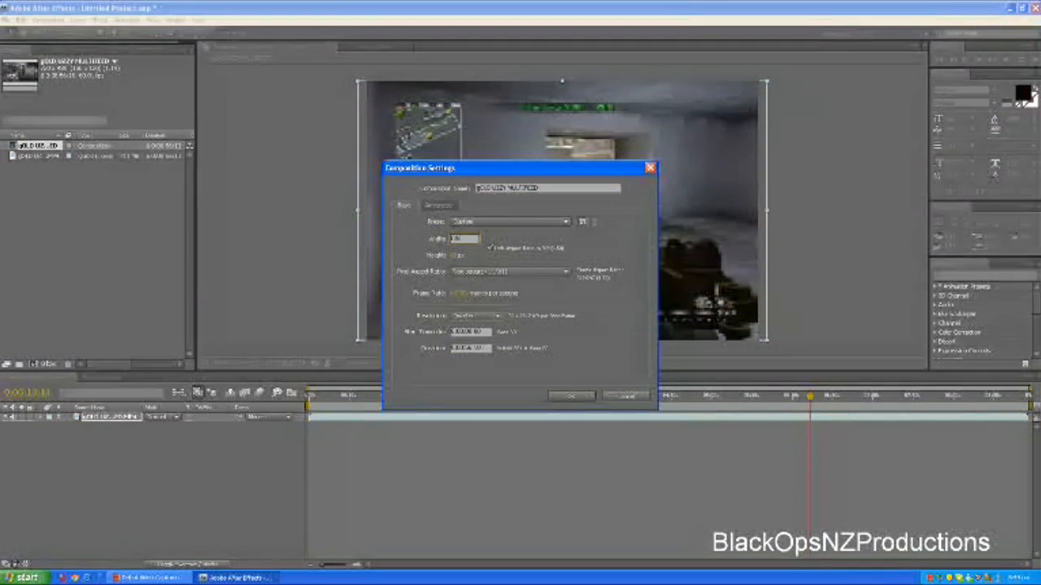
{"action": "left_click", "coordinate": [456, 255]}
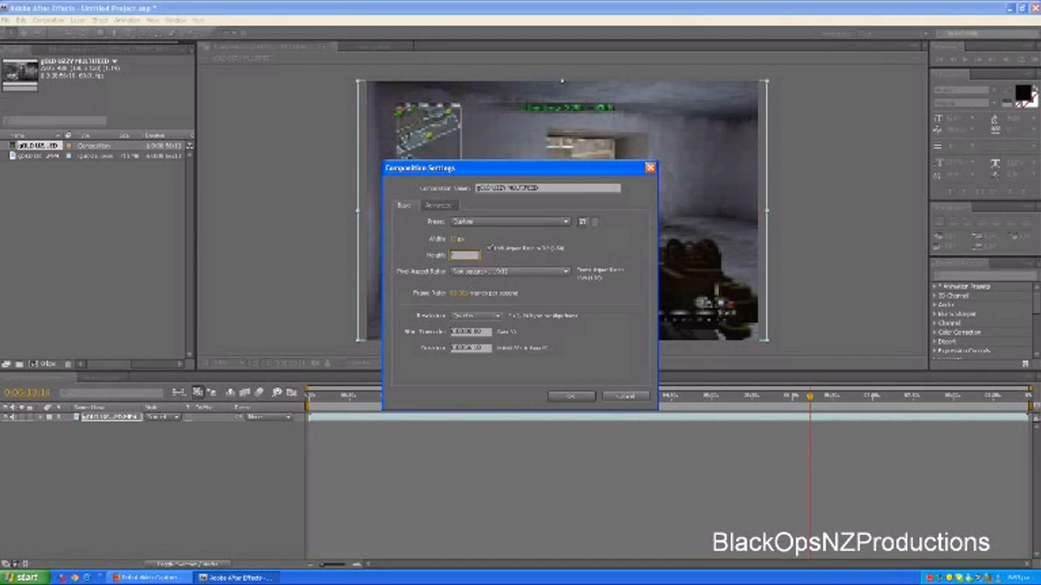
{"action": "type", "text": "720"}
{"action": "left_click", "coordinate": [458, 239]}
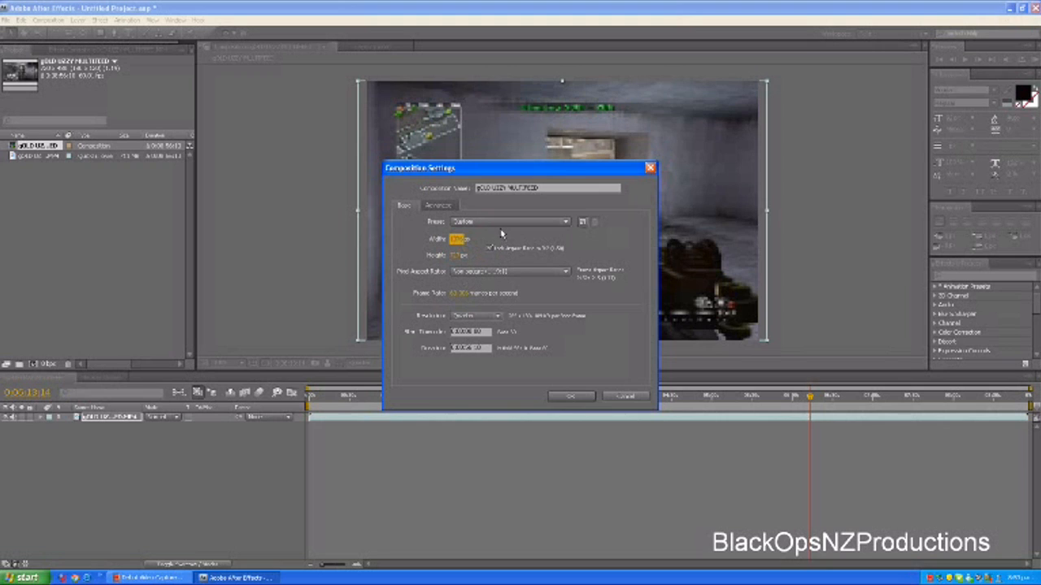
{"action": "left_click", "coordinate": [459, 239]}
{"action": "type", "text": "1280"}
{"action": "left_click", "coordinate": [470, 257]}
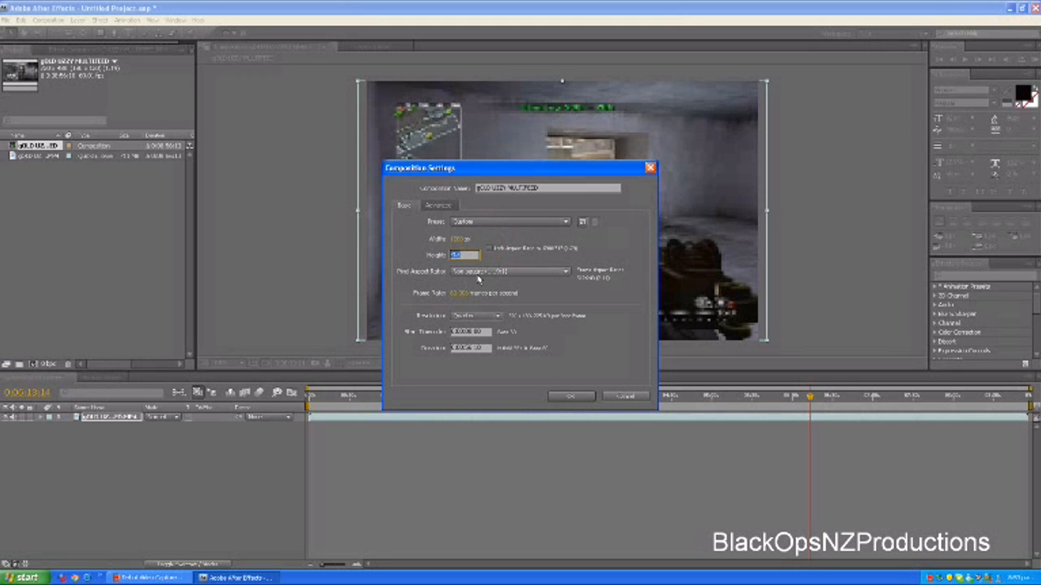
{"action": "type", "text": "720"}
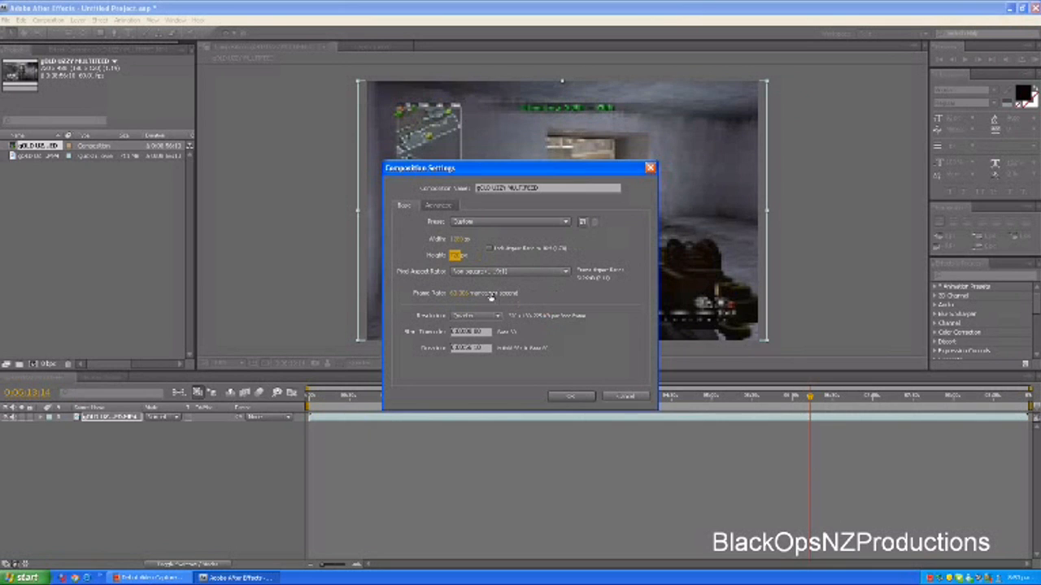
Set the composition's frame rate to 60 frames per second and apply the settings
{"action": "left_click", "coordinate": [466, 294]}
{"action": "type", "text": "60"}
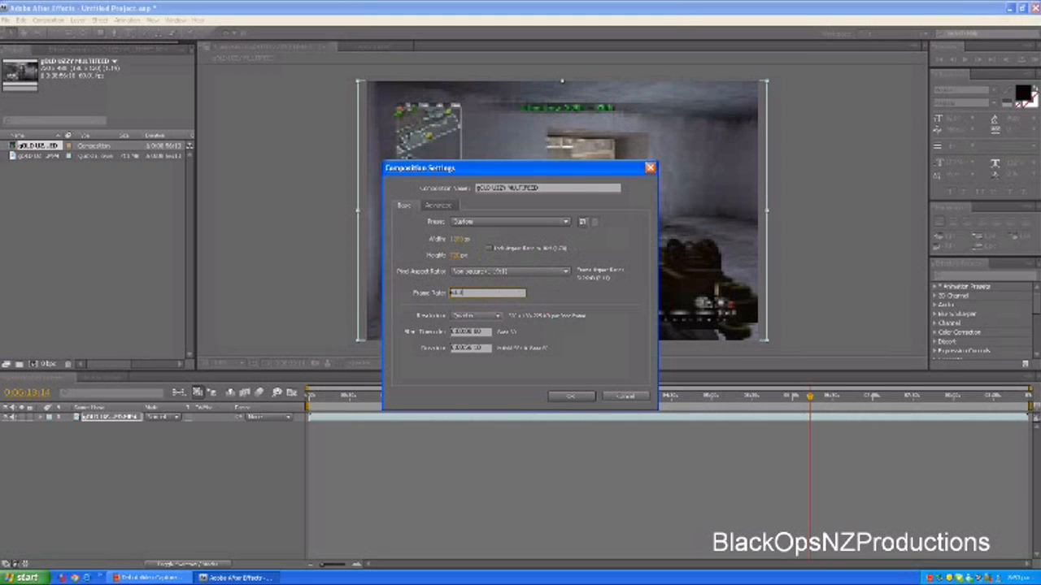
{"action": "left_click", "coordinate": [574, 356]}
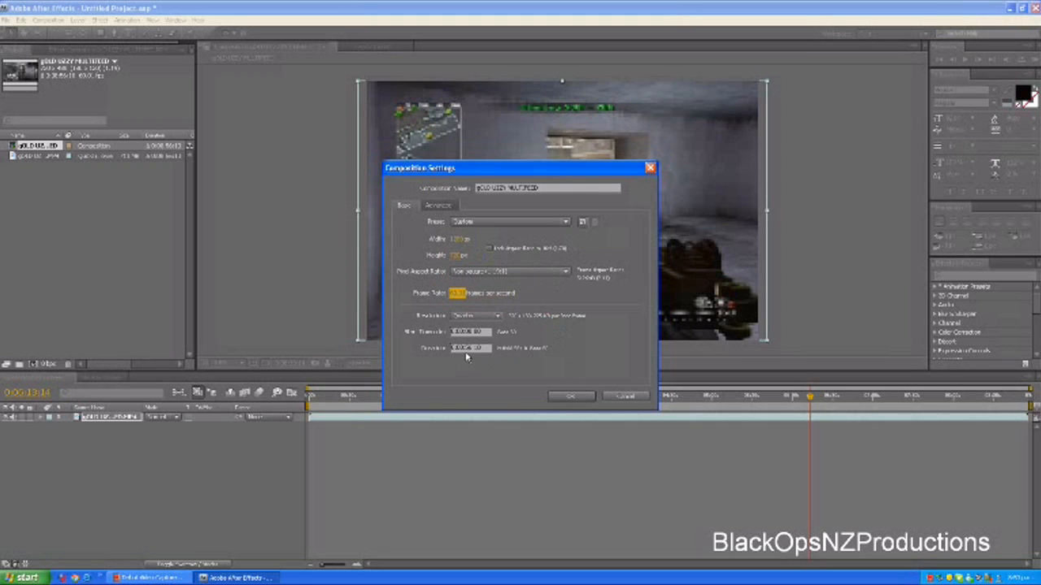
{"action": "left_click", "coordinate": [572, 398]}
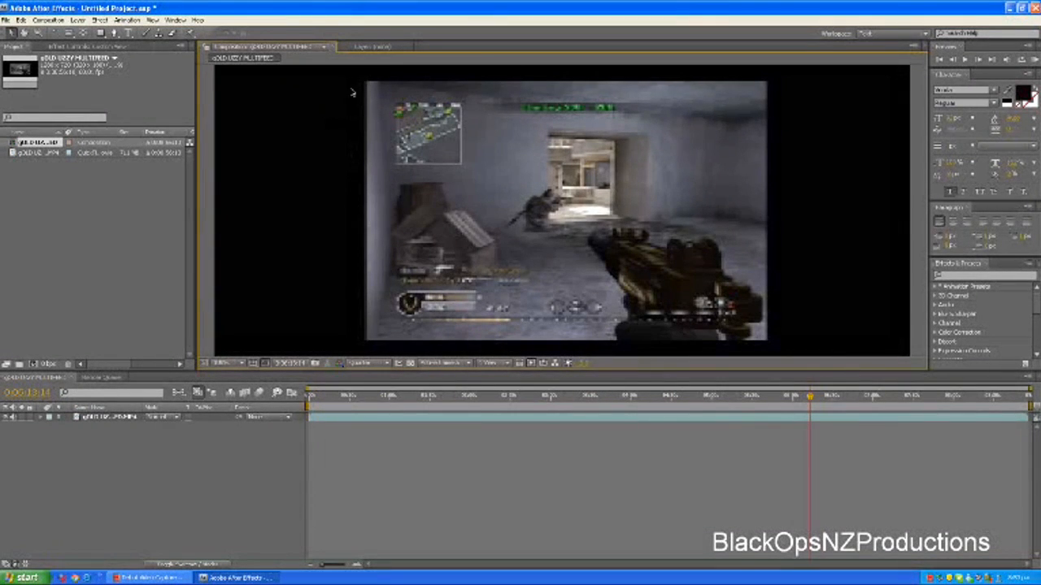
Scale the footage layer up from its corner until it fills the whole composition frame
{"action": "left_click", "coordinate": [347, 49]}
{"action": "left_click", "coordinate": [315, 48]}
{"action": "scroll", "coordinate": [372, 335], "scroll_direction": "down", "scroll_amount": 2}
{"action": "left_click", "coordinate": [477, 265]}
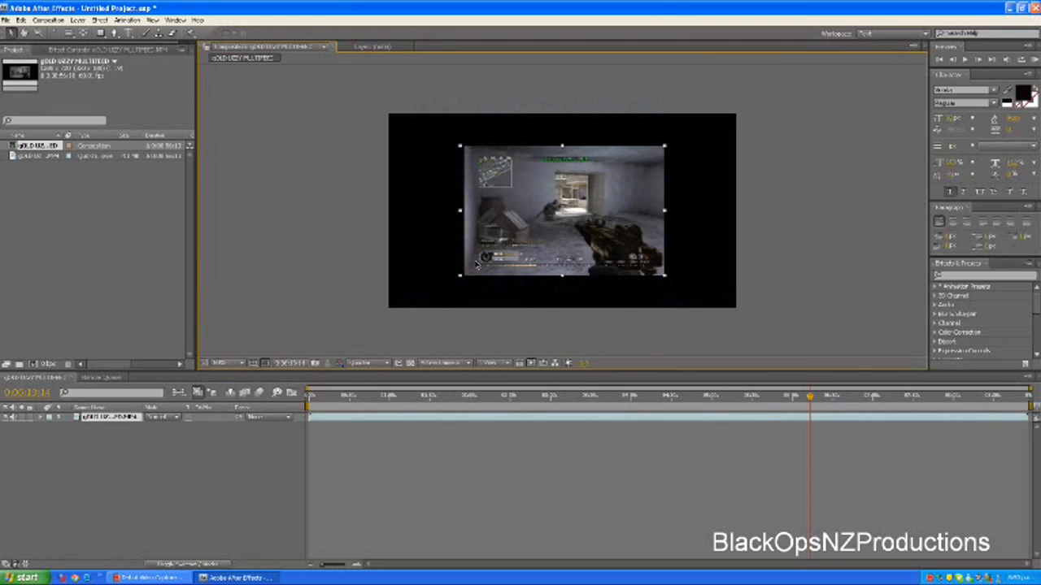
{"action": "left_click_drag", "start_coordinate": [459, 278], "coordinate": [381, 309]}
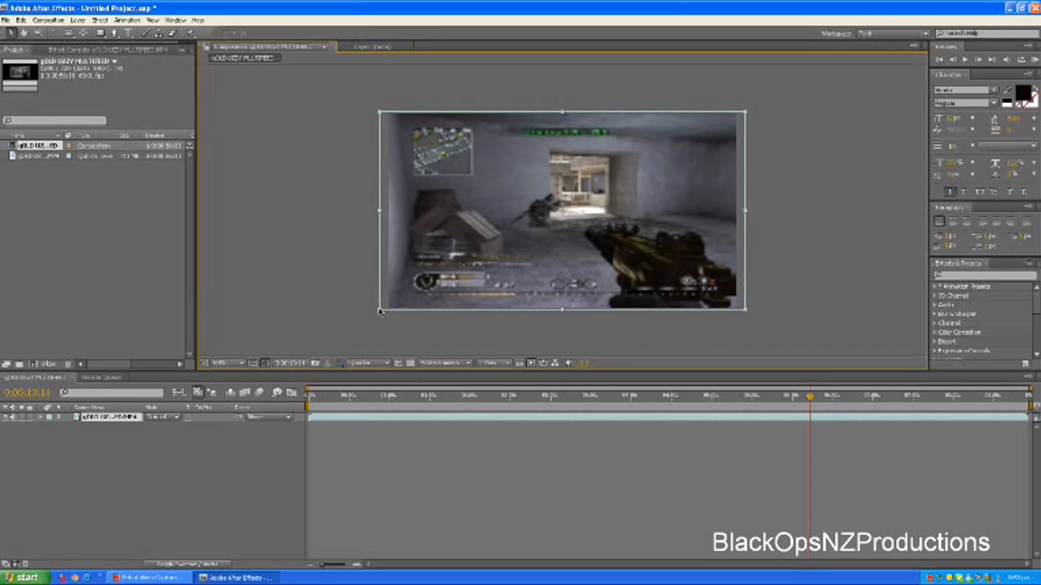
Preview the footage at Full resolution up to about 0:06:14
{"action": "left_click", "coordinate": [369, 367]}
{"action": "left_click", "coordinate": [362, 376]}
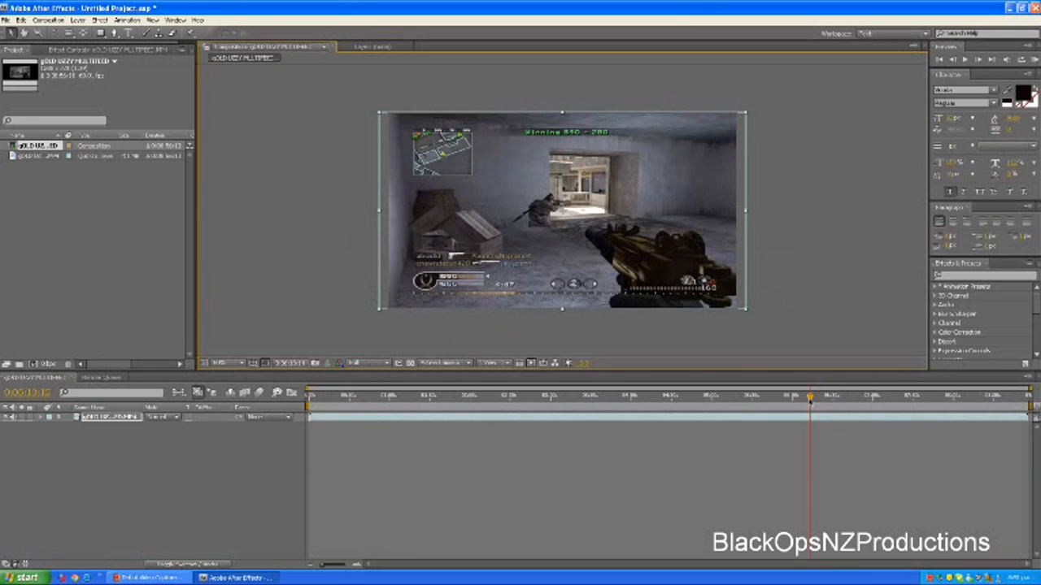
{"action": "left_click_drag", "start_coordinate": [809, 398], "coordinate": [812, 400]}
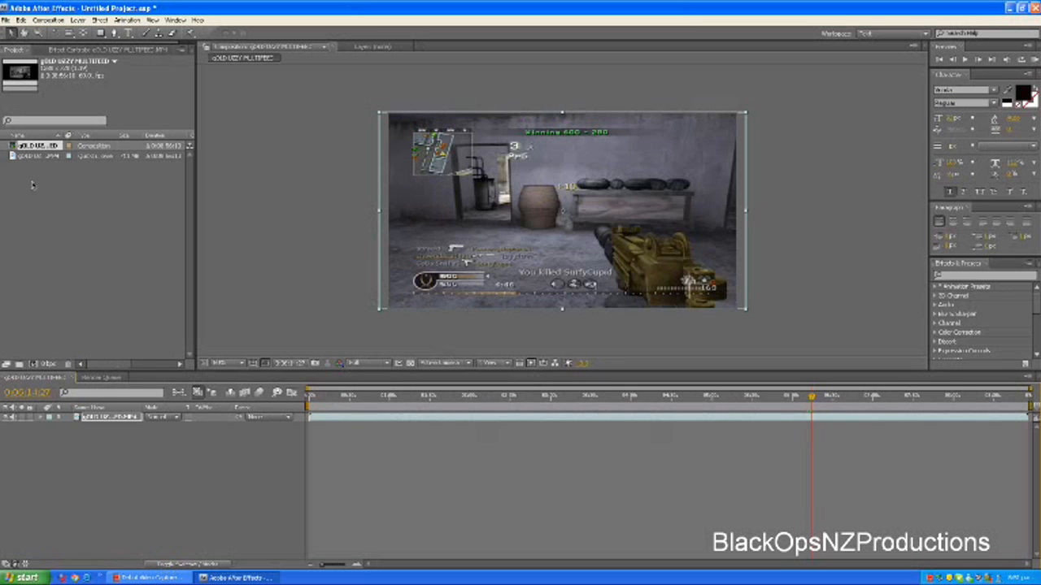
Set the preview resolution to Quarter and move the playhead to about 0:06:18:31
{"action": "left_click", "coordinate": [362, 364]}
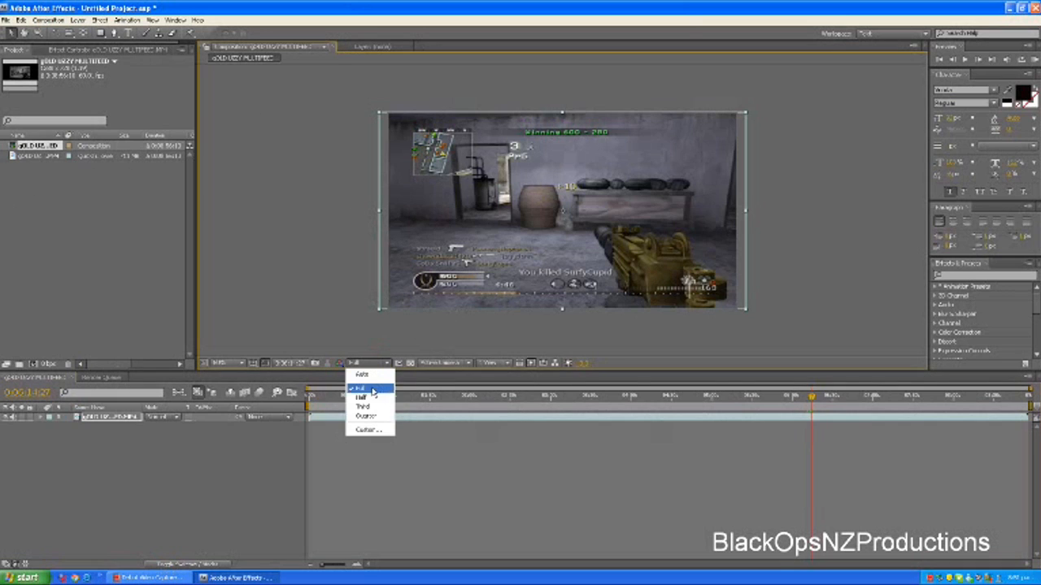
{"action": "left_click", "coordinate": [366, 416]}
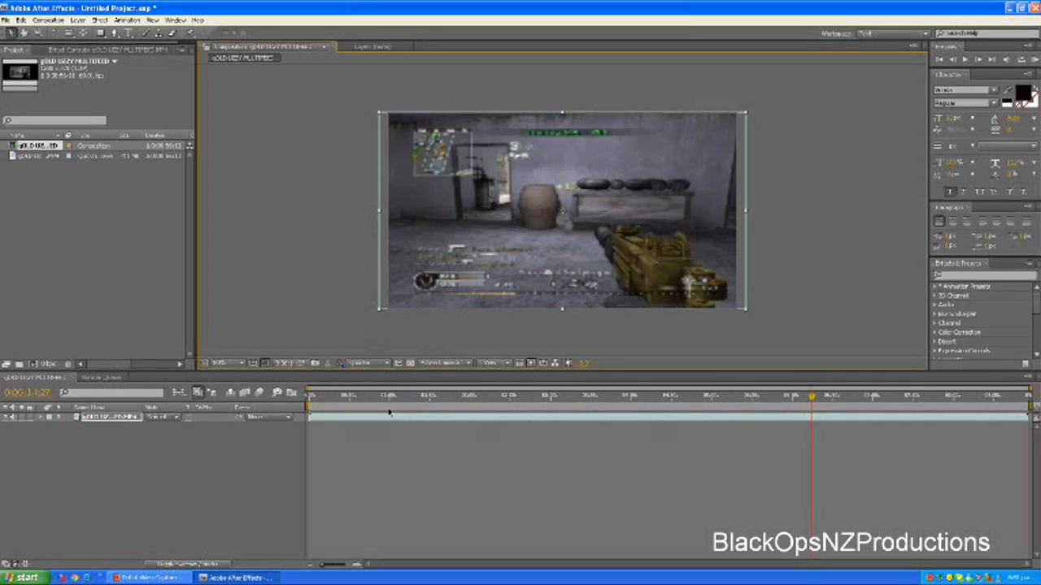
{"action": "left_click", "coordinate": [813, 398]}
{"action": "left_click_drag", "start_coordinate": [814, 399], "coordinate": [818, 397]}
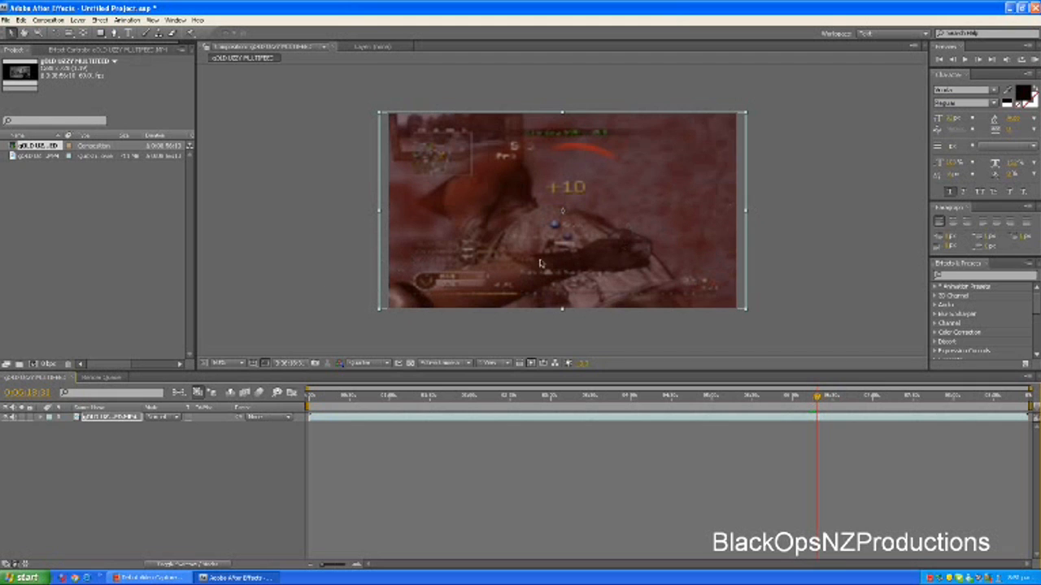
Apply the RE:Vision Twixtor 4.5 effect to the footage layer
{"action": "left_click", "coordinate": [98, 21]}
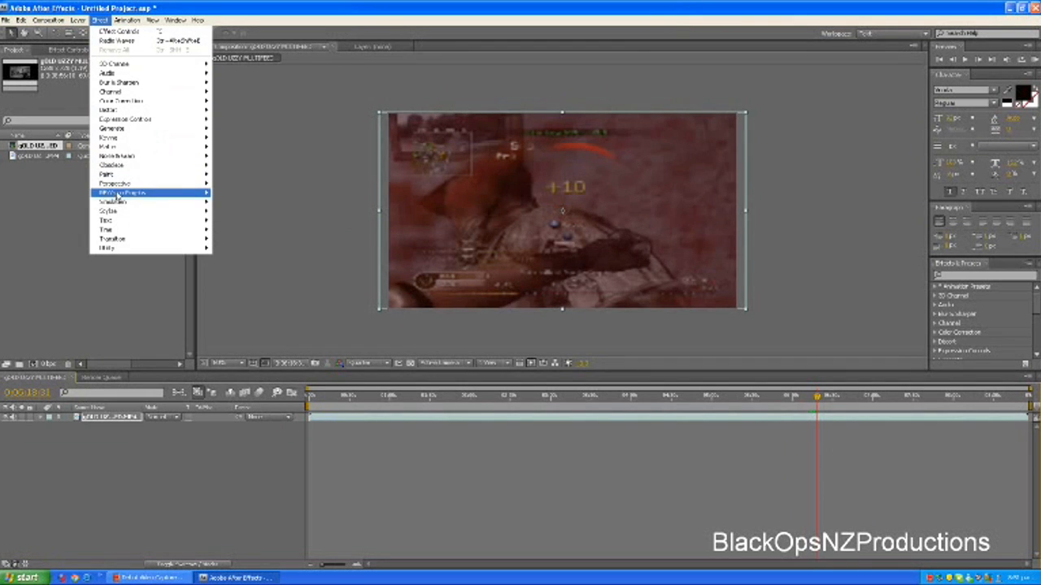
{"action": "mouse_move", "coordinate": [138, 197]}
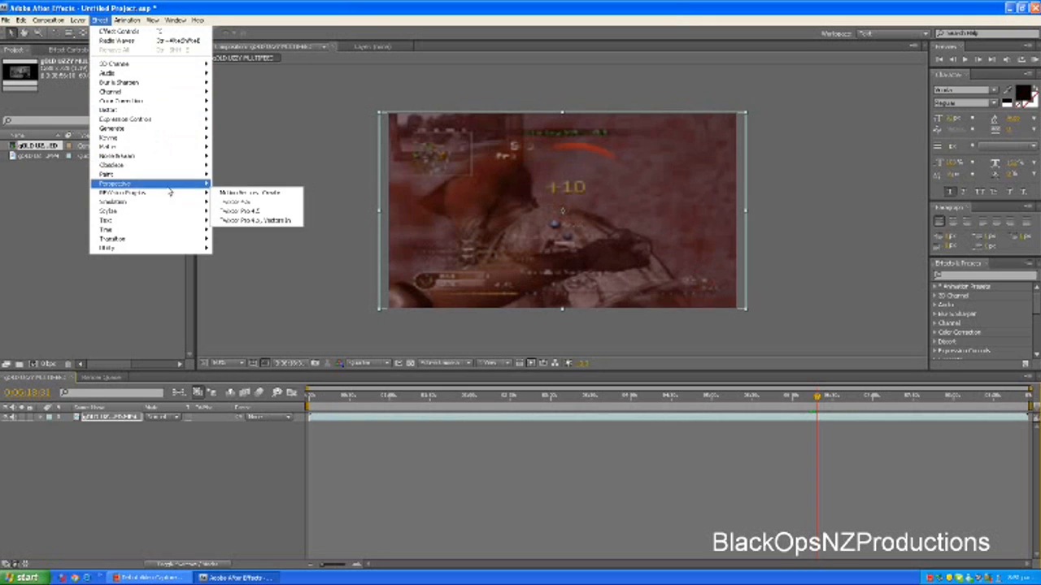
{"action": "left_click", "coordinate": [236, 202]}
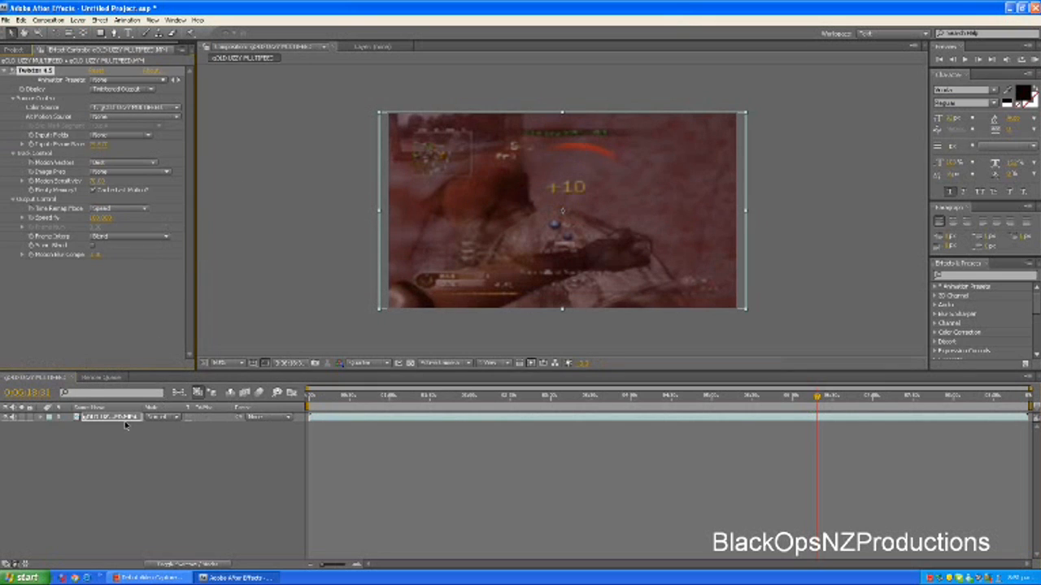
Expand the footage layer's Twixtor Output Control properties and enable keyframing for Speed %
{"action": "left_click", "coordinate": [45, 417]}
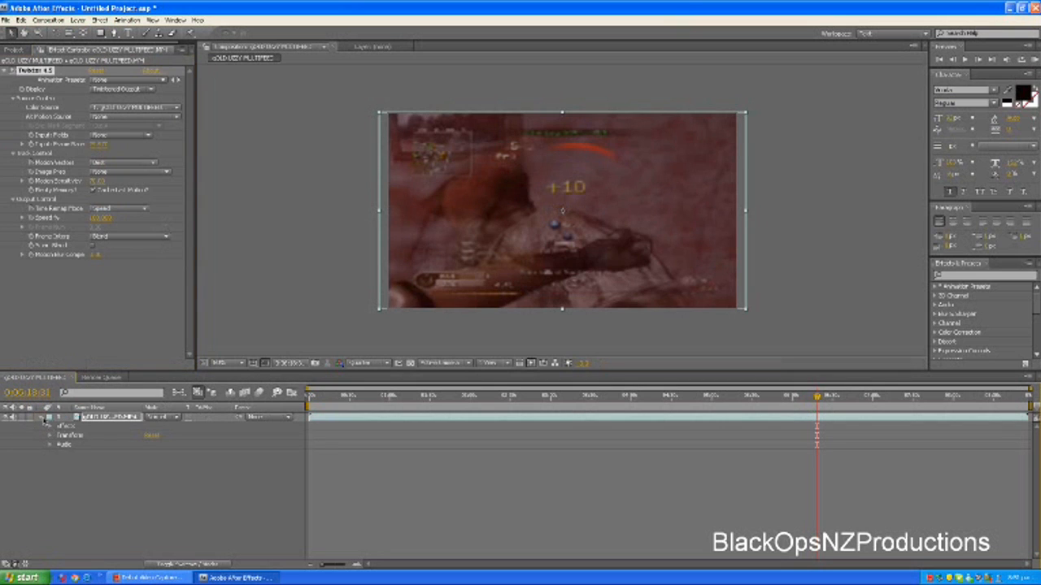
{"action": "left_click", "coordinate": [50, 426]}
{"action": "left_click", "coordinate": [59, 435]}
{"action": "left_click", "coordinate": [69, 473]}
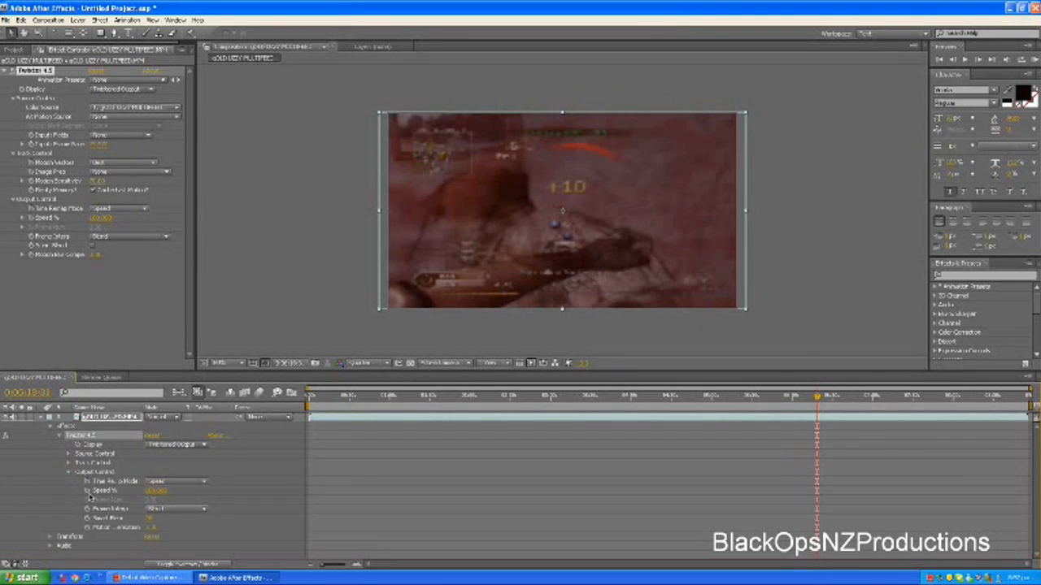
{"action": "left_click", "coordinate": [88, 493]}
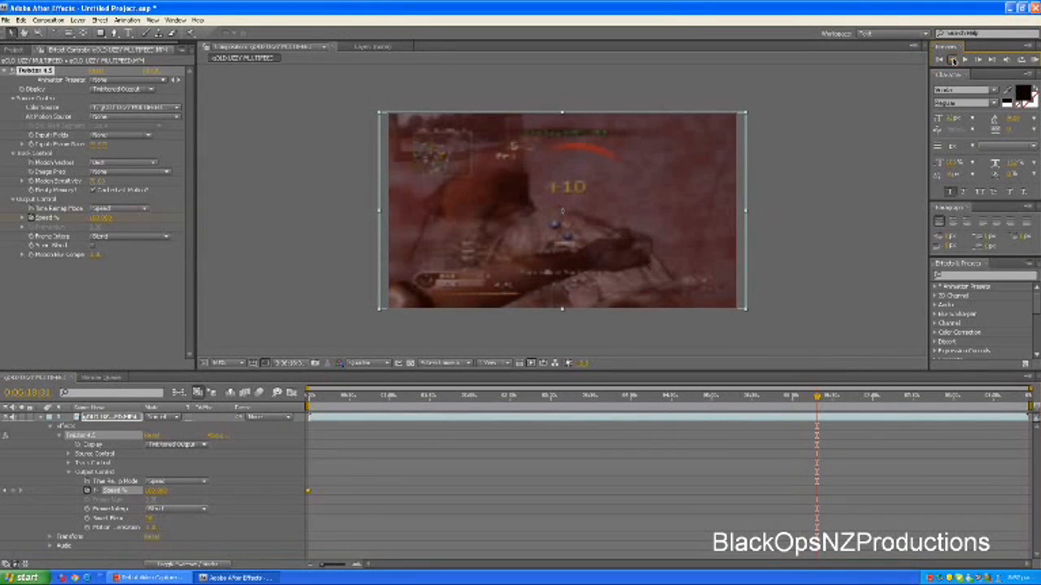
Step back through the footage frame by frame to about 0:06:18:11, examining where the slow motion should begin
{"action": "left_click", "coordinate": [953, 61]}
{"action": "left_click", "coordinate": [953, 60]}
{"action": "left_click", "coordinate": [953, 61]}
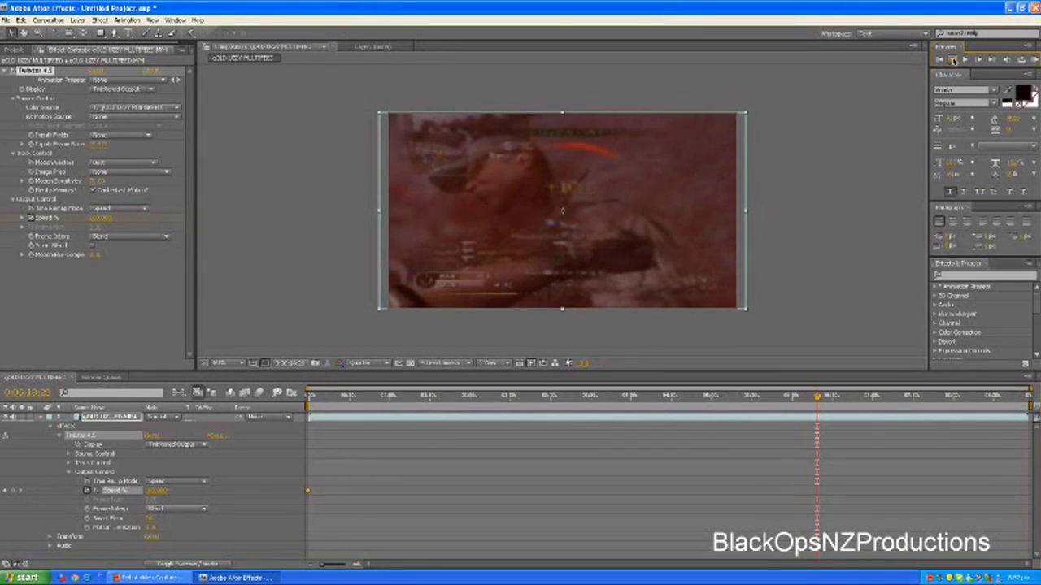
{"action": "left_click", "coordinate": [953, 60]}
{"action": "left_click", "coordinate": [953, 60]}
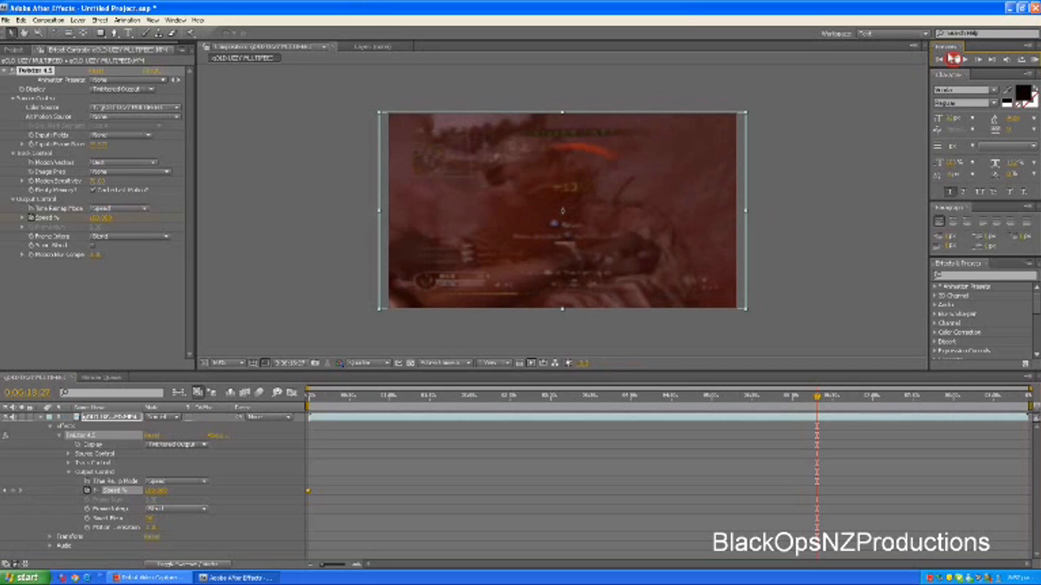
{"action": "left_click", "coordinate": [953, 60]}
{"action": "left_click", "coordinate": [953, 60]}
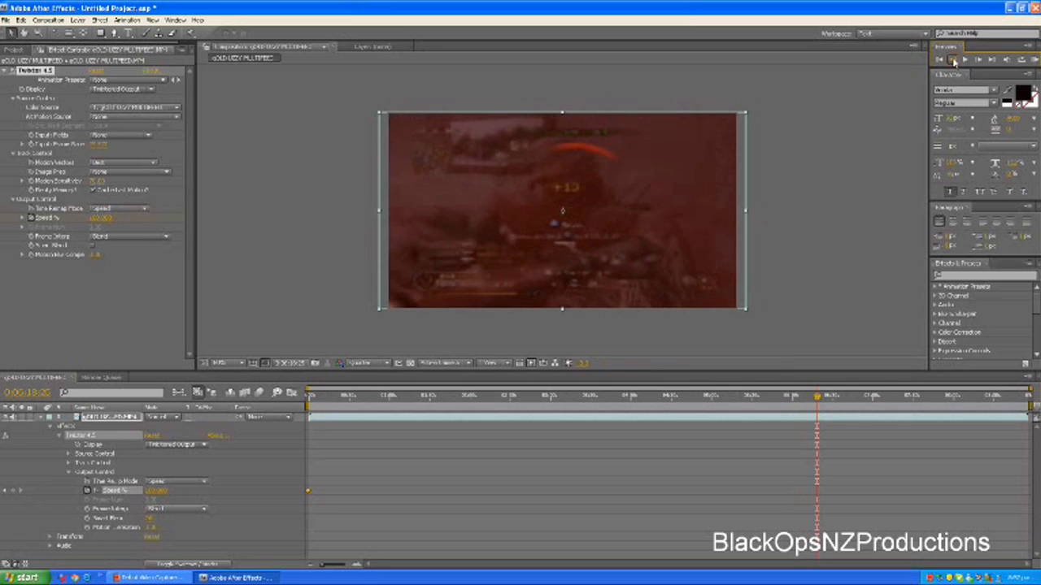
{"action": "left_click", "coordinate": [953, 60]}
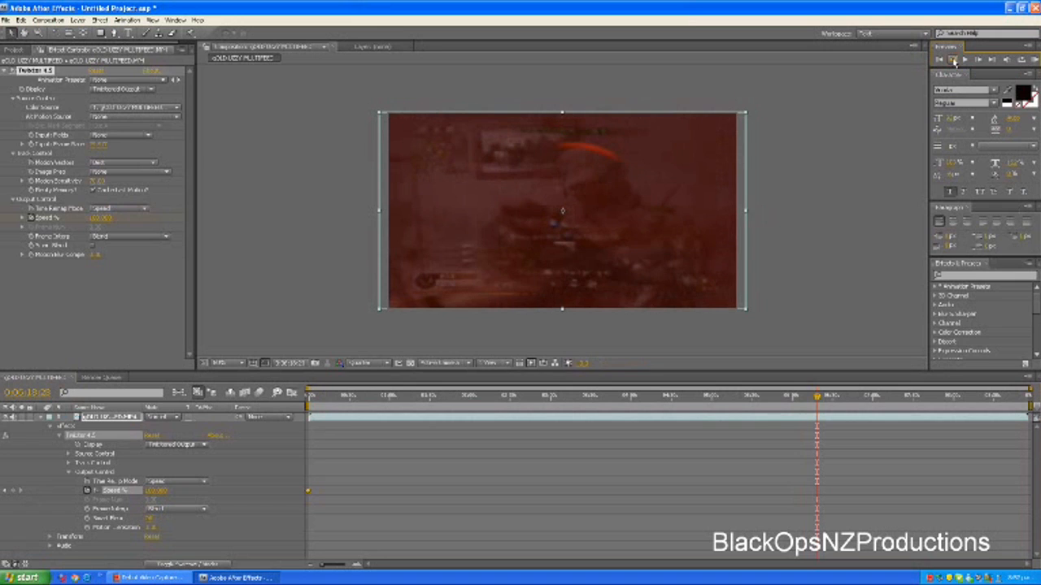
{"action": "left_click", "coordinate": [953, 61]}
{"action": "left_click", "coordinate": [953, 60]}
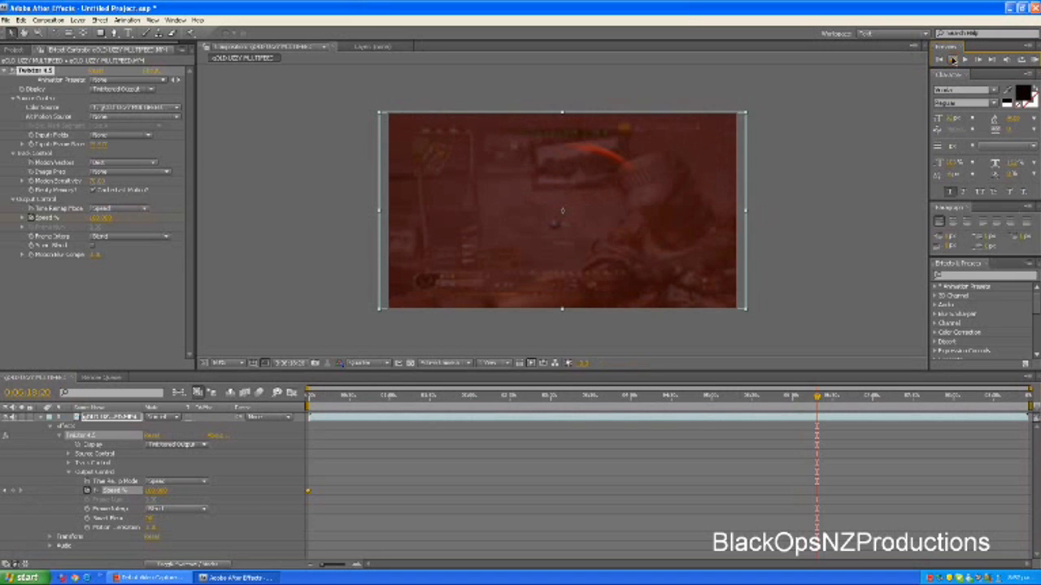
{"action": "left_click", "coordinate": [953, 60]}
{"action": "left_click", "coordinate": [953, 60]}
{"action": "left_click", "coordinate": [953, 60]}
{"action": "left_click", "coordinate": [953, 61]}
{"action": "left_click", "coordinate": [953, 60]}
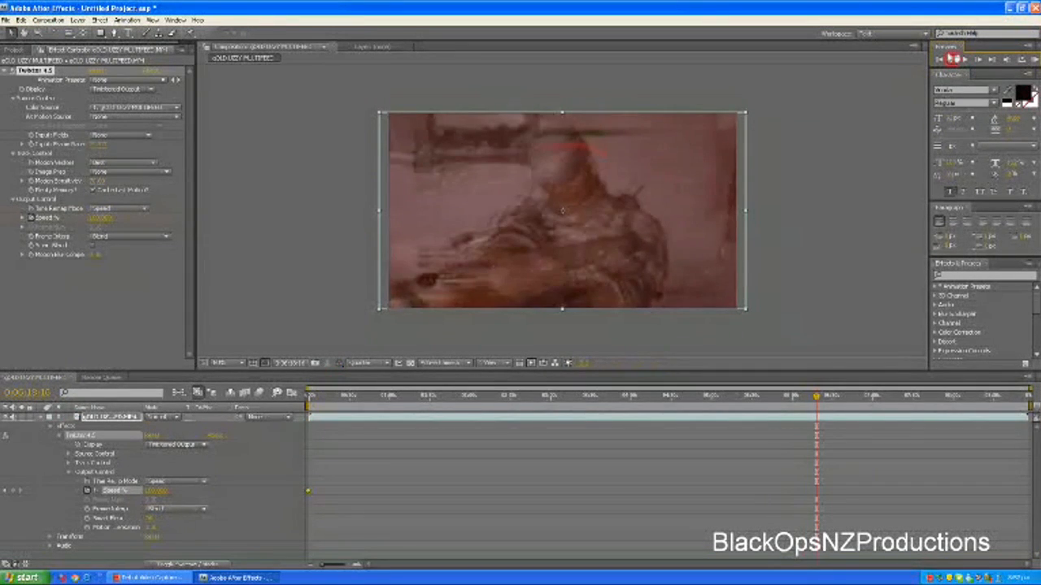
{"action": "left_click", "coordinate": [953, 61]}
{"action": "left_click", "coordinate": [953, 60]}
{"action": "left_click", "coordinate": [953, 60]}
{"action": "left_click", "coordinate": [953, 60]}
{"action": "left_click", "coordinate": [953, 60]}
{"action": "left_click", "coordinate": [953, 60]}
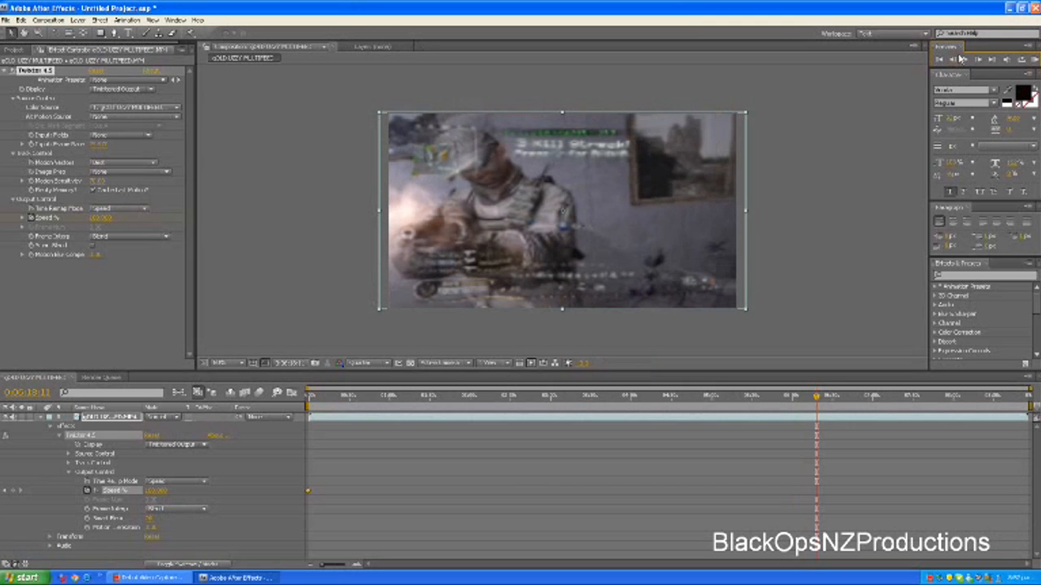
{"action": "left_click", "coordinate": [993, 61]}
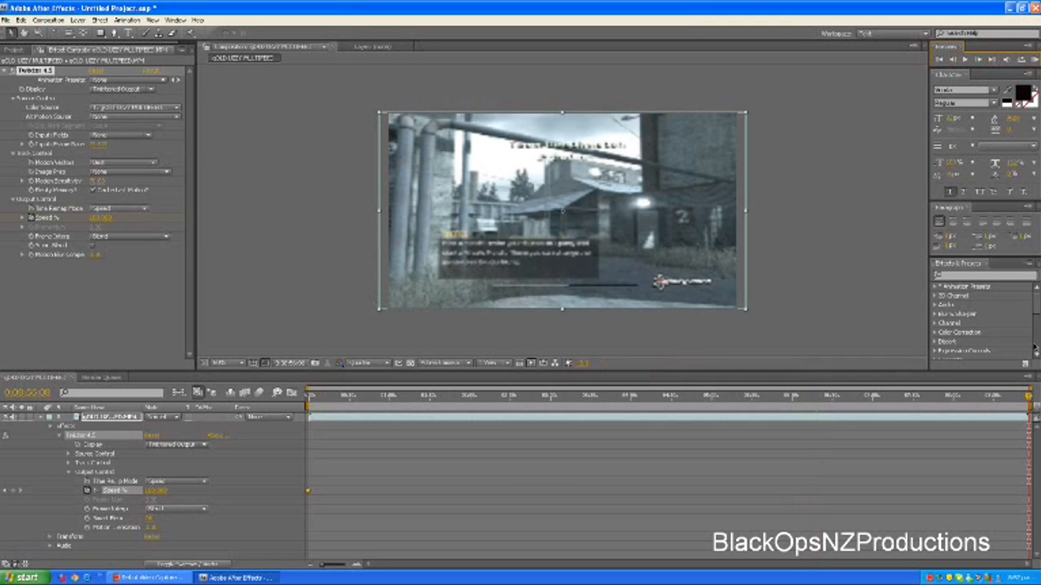
Return the playhead to about 0:06:18:06 and examine the shot frame by frame up to 0:06:18:29
{"action": "left_click", "coordinate": [829, 398]}
{"action": "left_click", "coordinate": [816, 397]}
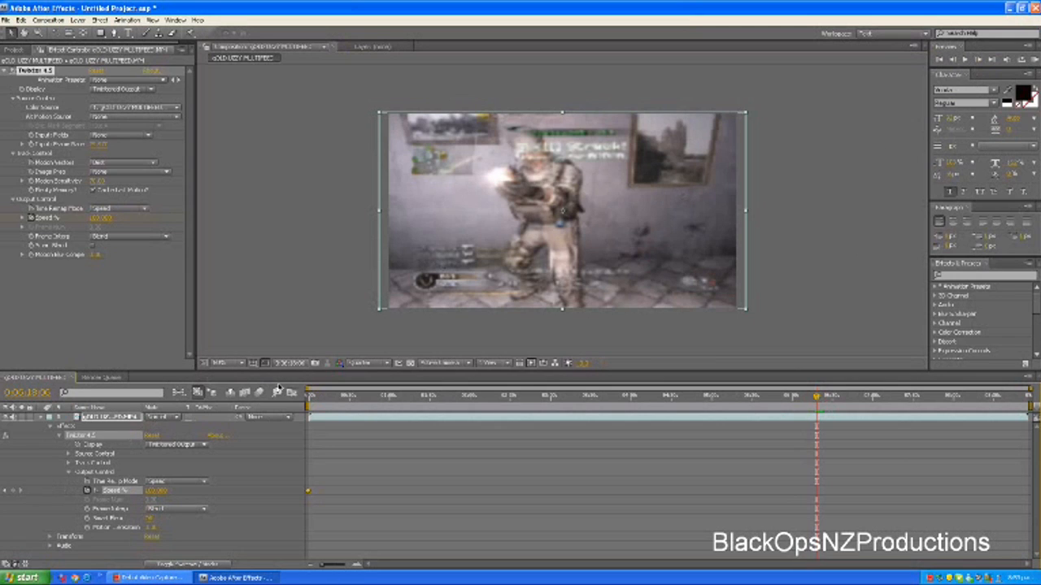
{"action": "left_click", "coordinate": [979, 60]}
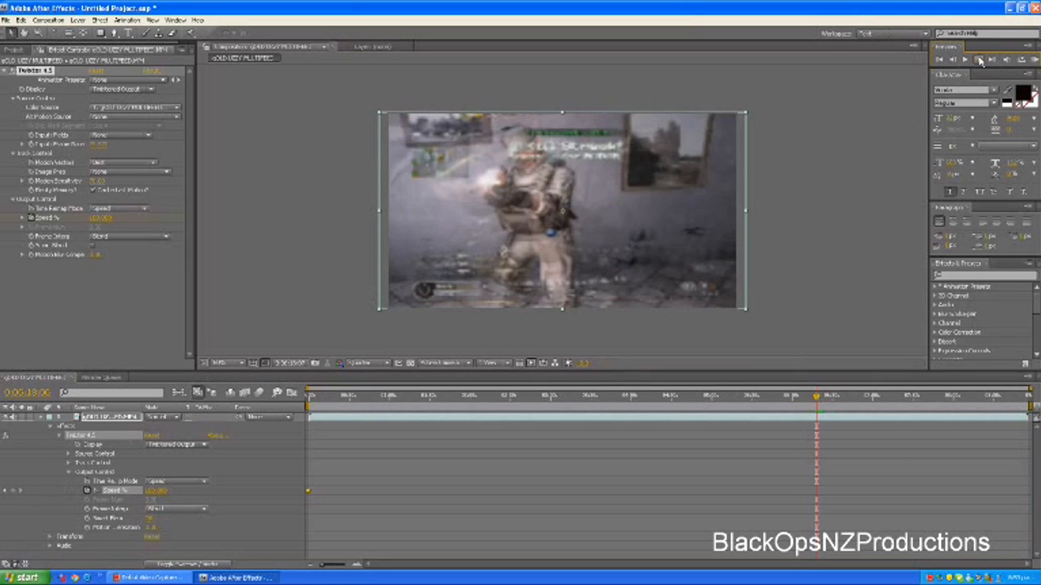
{"action": "left_click", "coordinate": [980, 60]}
{"action": "left_click", "coordinate": [980, 60]}
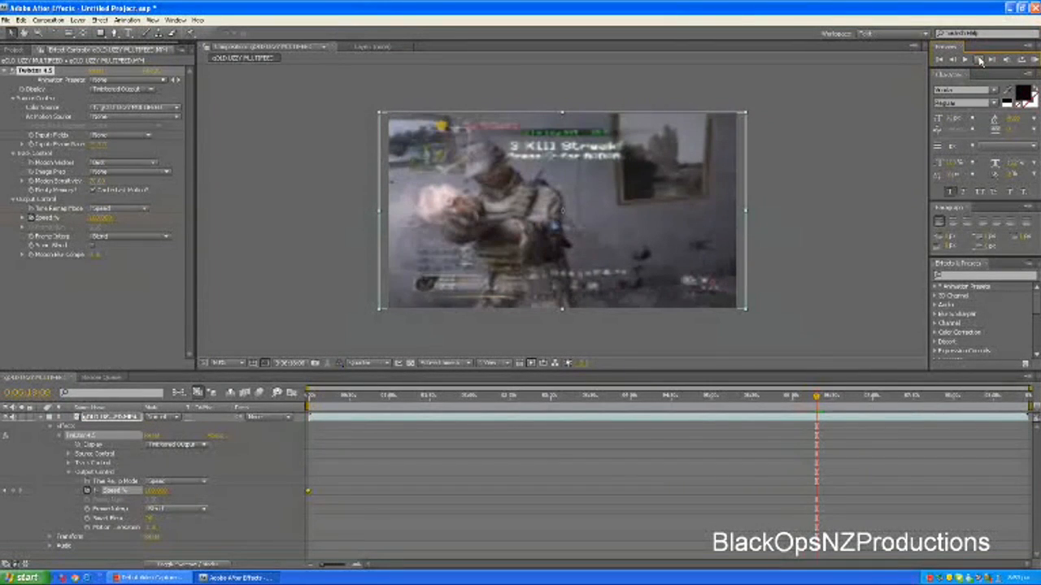
{"action": "left_click", "coordinate": [980, 59]}
{"action": "left_click", "coordinate": [980, 59]}
{"action": "left_click", "coordinate": [981, 61]}
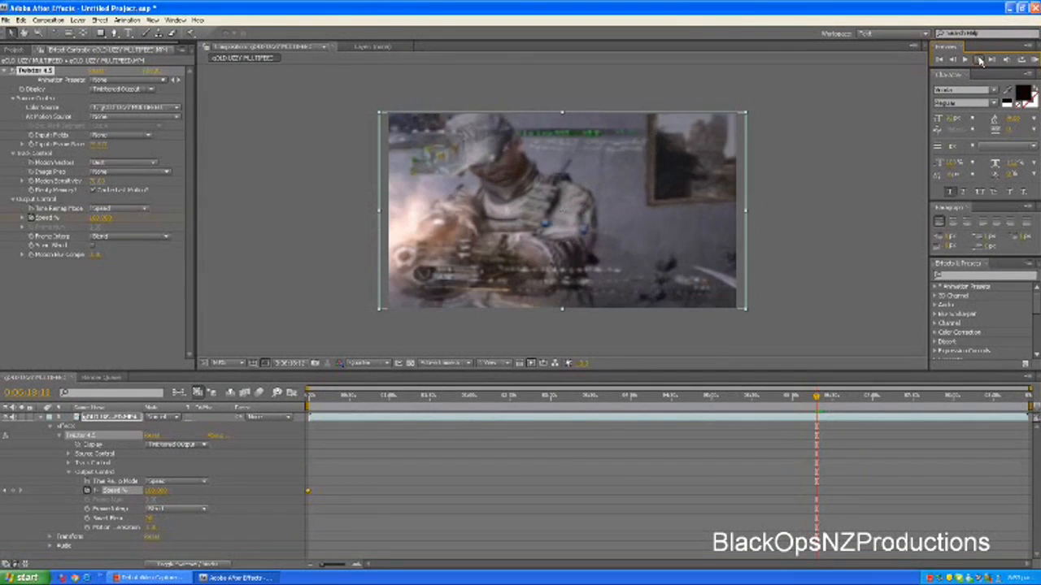
{"action": "left_click", "coordinate": [980, 59]}
{"action": "left_click", "coordinate": [980, 61]}
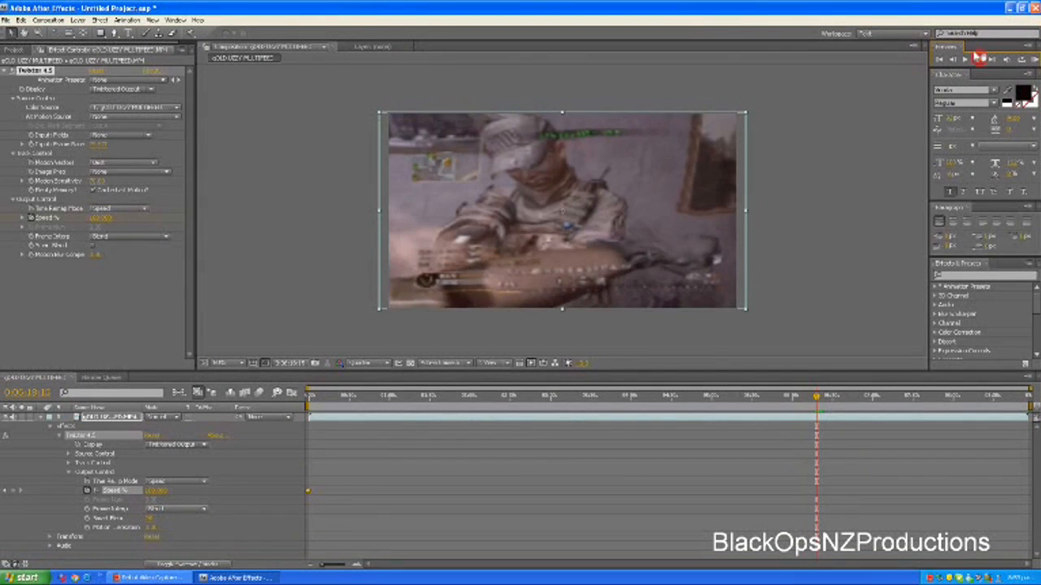
{"action": "left_click", "coordinate": [980, 60]}
{"action": "left_click", "coordinate": [980, 60]}
{"action": "left_click", "coordinate": [980, 59]}
{"action": "left_click", "coordinate": [980, 59]}
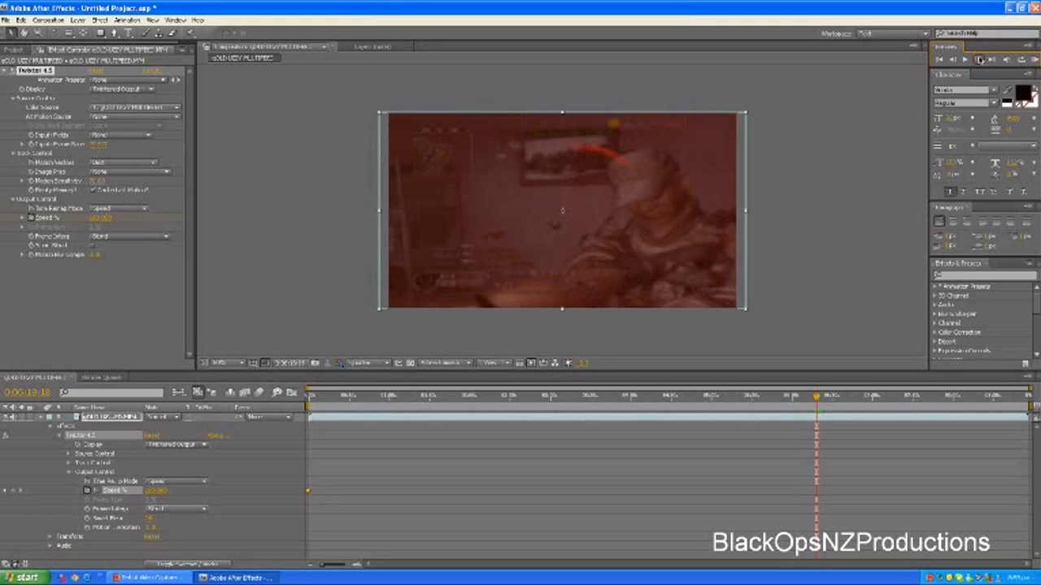
{"action": "left_click", "coordinate": [980, 60]}
{"action": "left_click", "coordinate": [980, 60]}
{"action": "left_click", "coordinate": [980, 60]}
{"action": "left_click", "coordinate": [981, 61]}
{"action": "left_click", "coordinate": [981, 61]}
{"action": "left_click", "coordinate": [980, 61]}
{"action": "left_click", "coordinate": [980, 61]}
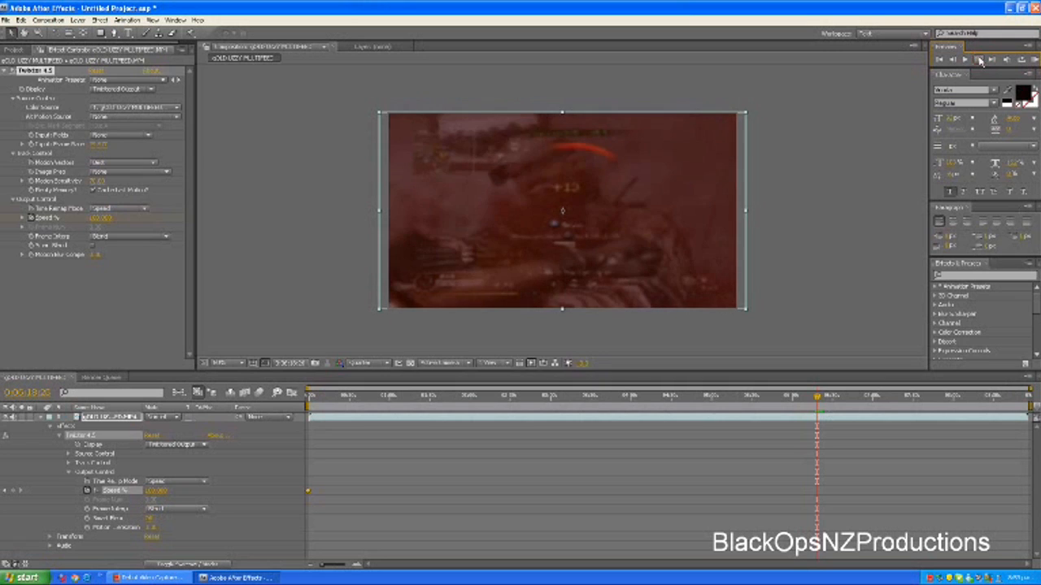
{"action": "left_click", "coordinate": [981, 61]}
{"action": "left_click", "coordinate": [981, 61]}
{"action": "left_click", "coordinate": [980, 61]}
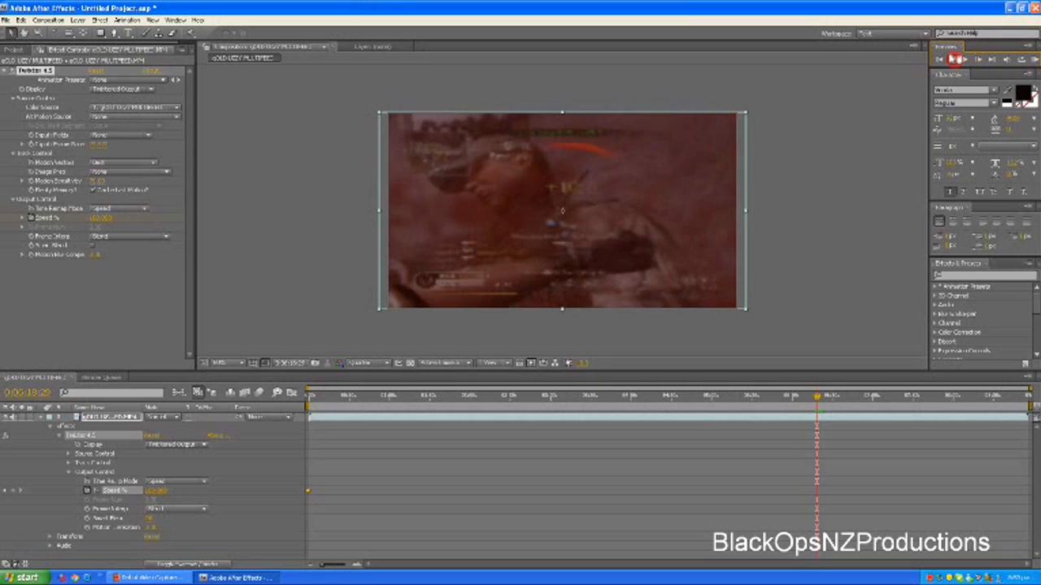
Step back to 0:06:18:27 and add a Twixtor Speed % keyframe there
{"action": "left_click", "coordinate": [957, 63]}
{"action": "left_click", "coordinate": [957, 63]}
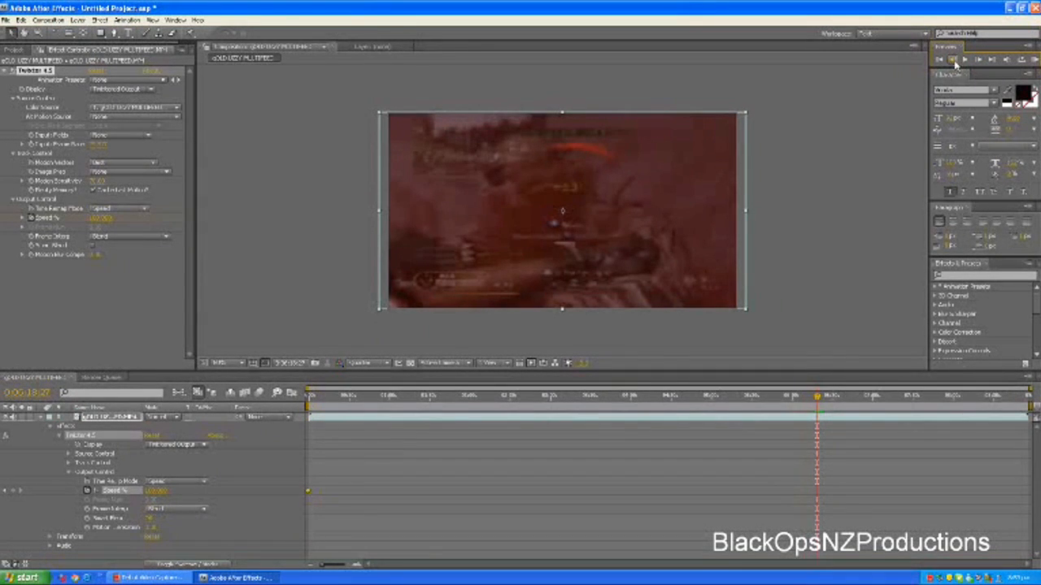
{"action": "left_click", "coordinate": [14, 492]}
Advance one frame to 0:06:18:28 and set the Twixtor Speed % to 2
{"action": "left_click", "coordinate": [979, 62]}
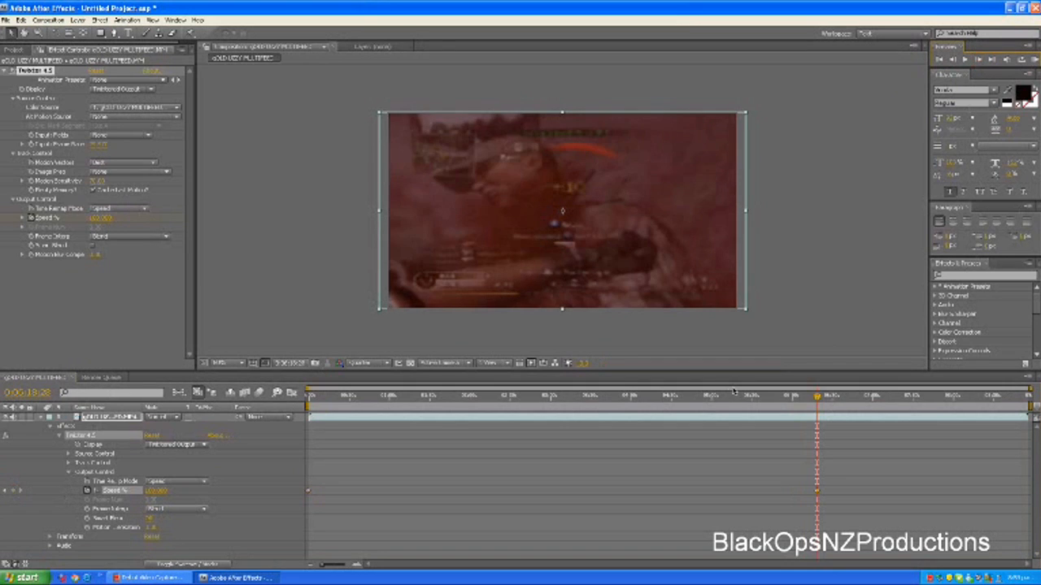
{"action": "left_click", "coordinate": [155, 491]}
{"action": "type", "text": "2"}
{"action": "left_click", "coordinate": [228, 500]}
Play the slowed section briefly, step back to 0:06:19:32 and add a Twixtor Speed % keyframe there
{"action": "key", "text": "space"}
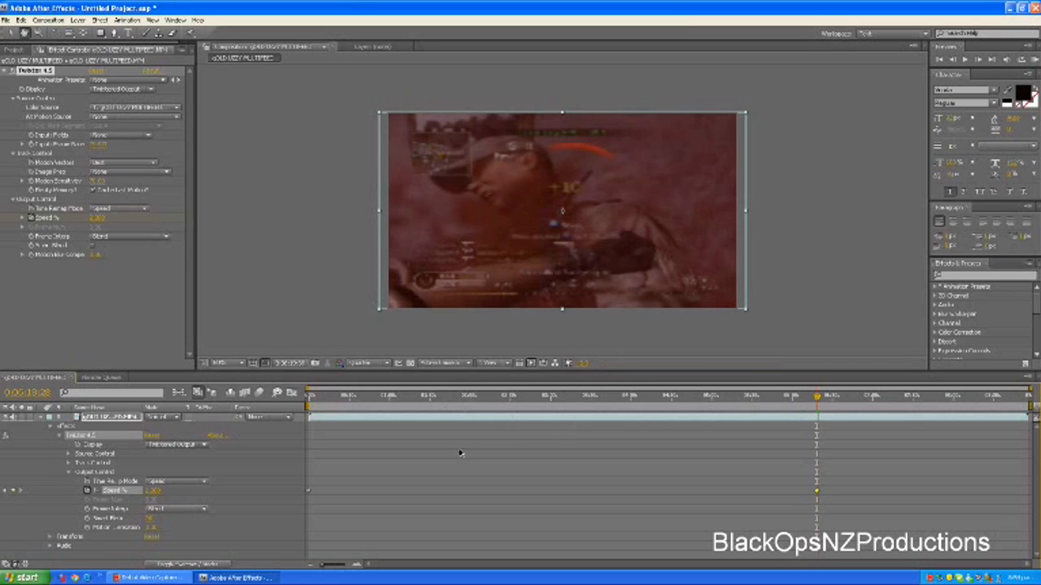
{"action": "key", "text": "space"}
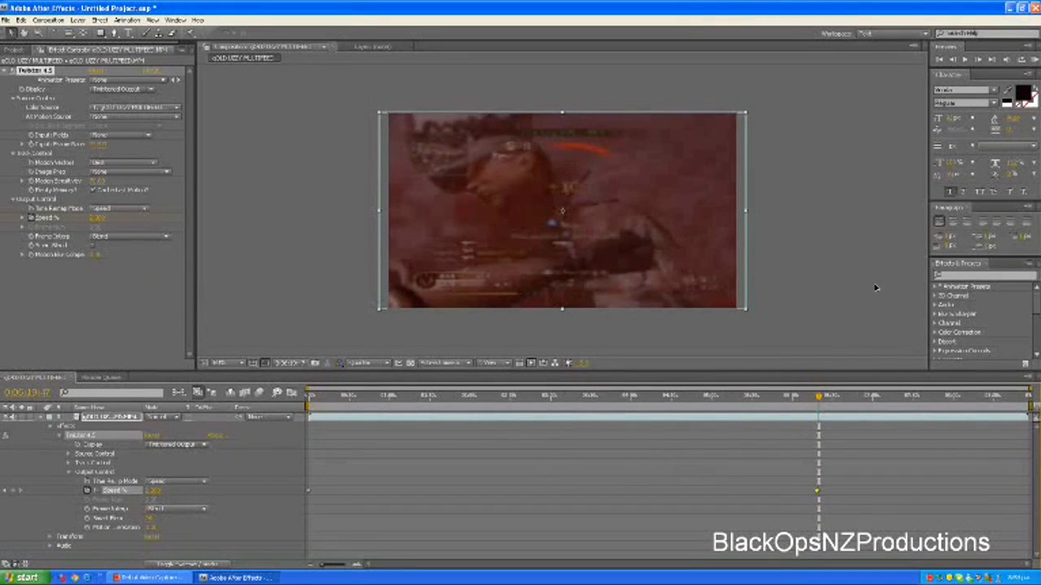
{"action": "left_click", "coordinate": [954, 62]}
{"action": "left_click", "coordinate": [953, 62]}
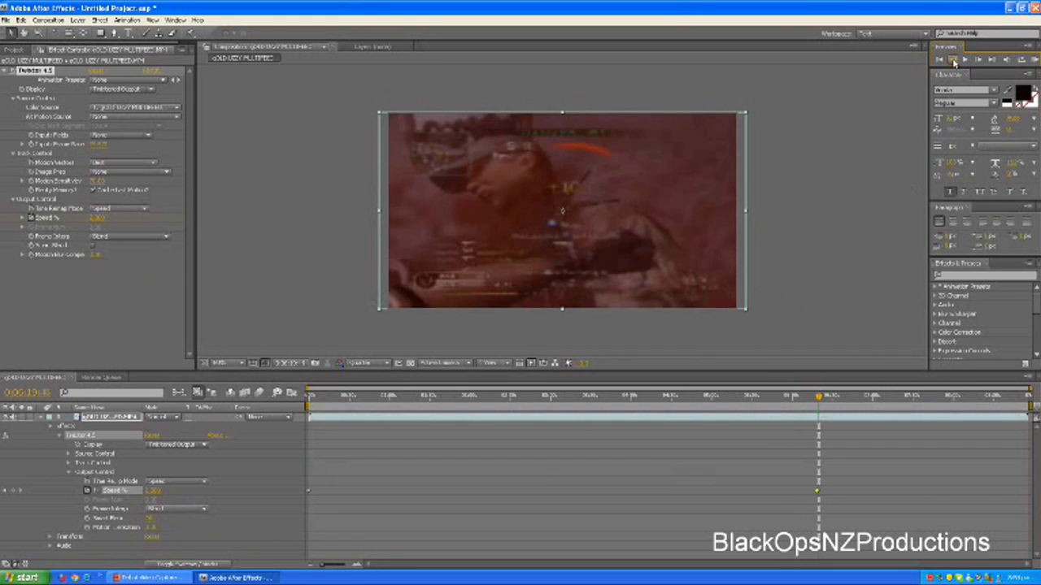
{"action": "left_click", "coordinate": [954, 62]}
{"action": "left_click", "coordinate": [954, 62]}
{"action": "left_click", "coordinate": [954, 61]}
{"action": "left_click", "coordinate": [954, 62]}
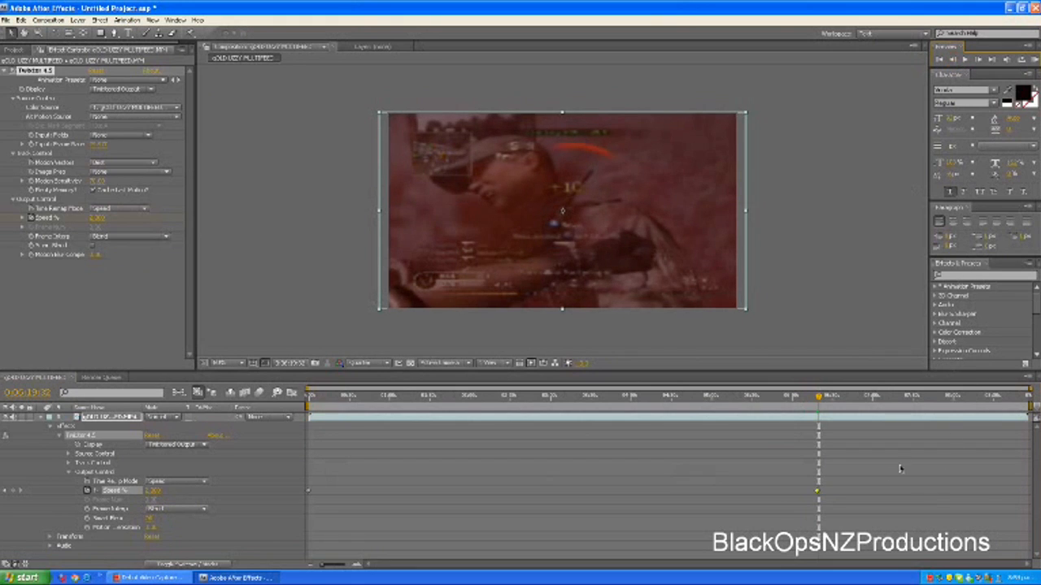
{"action": "left_click", "coordinate": [12, 491]}
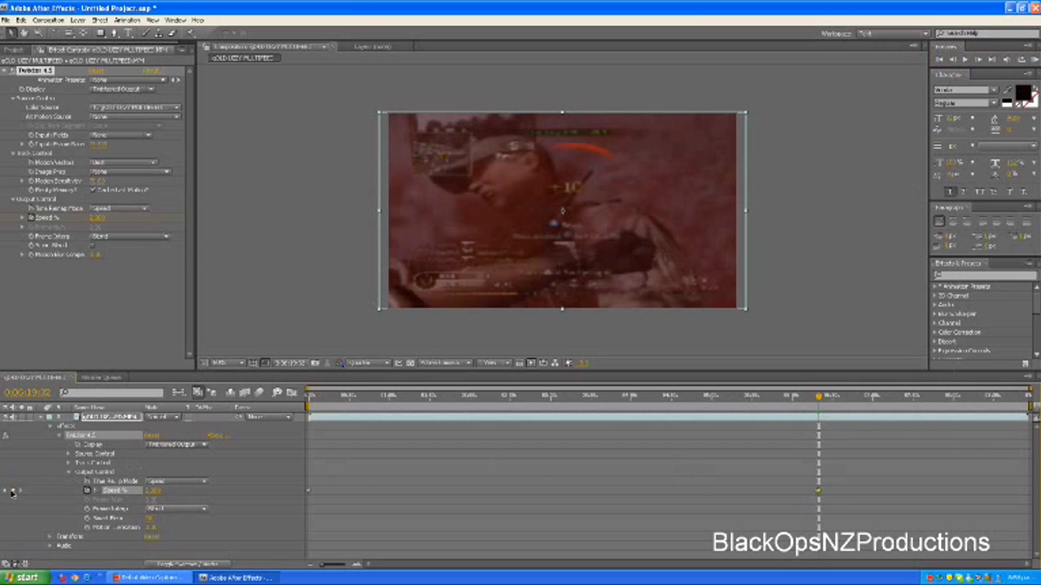
Advance one frame past the new keyframe and set the Twixtor Speed % to 100
{"action": "left_click", "coordinate": [978, 60]}
{"action": "left_click", "coordinate": [153, 491]}
{"action": "key", "text": "BackSpace"}
{"action": "type", "text": "100"}
{"action": "key", "text": "Return"}
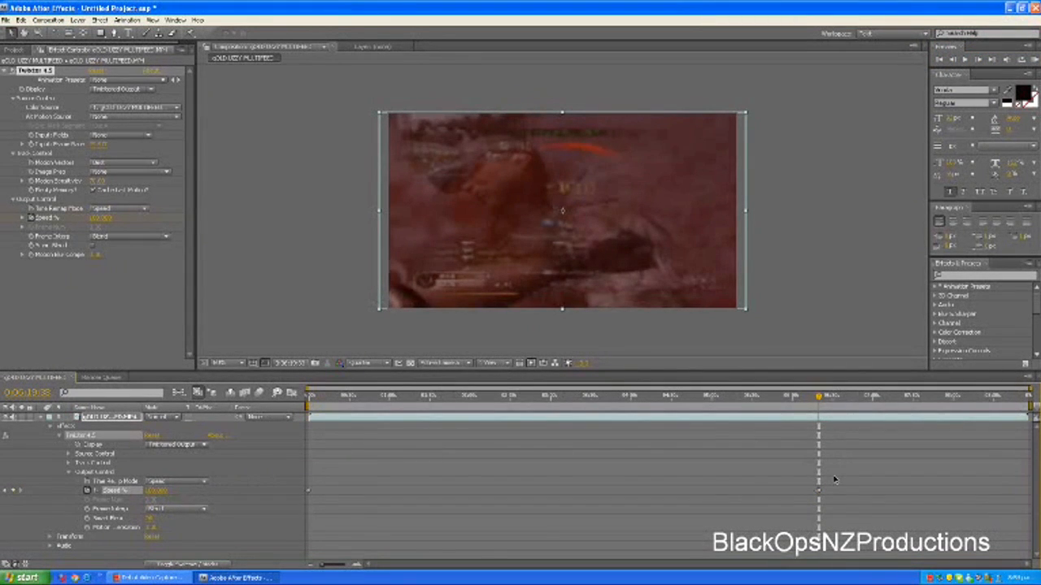
Move the playhead back to the 3 Kill Streak shot and apply the Antique colour-correction preset to the footage layer
{"action": "left_click", "coordinate": [819, 399]}
{"action": "left_click_drag", "start_coordinate": [818, 399], "coordinate": [815, 400]}
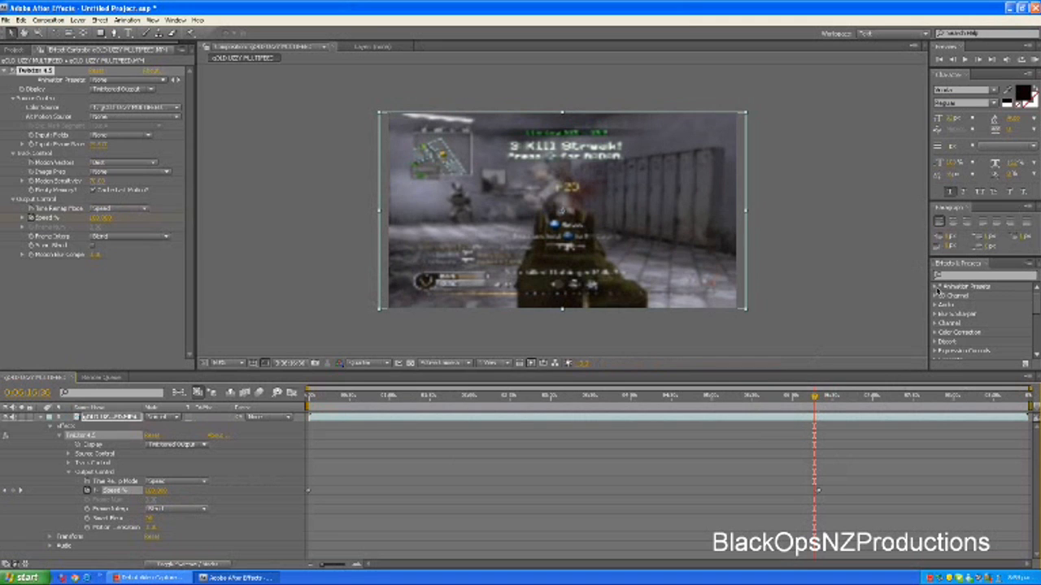
{"action": "left_click", "coordinate": [936, 288]}
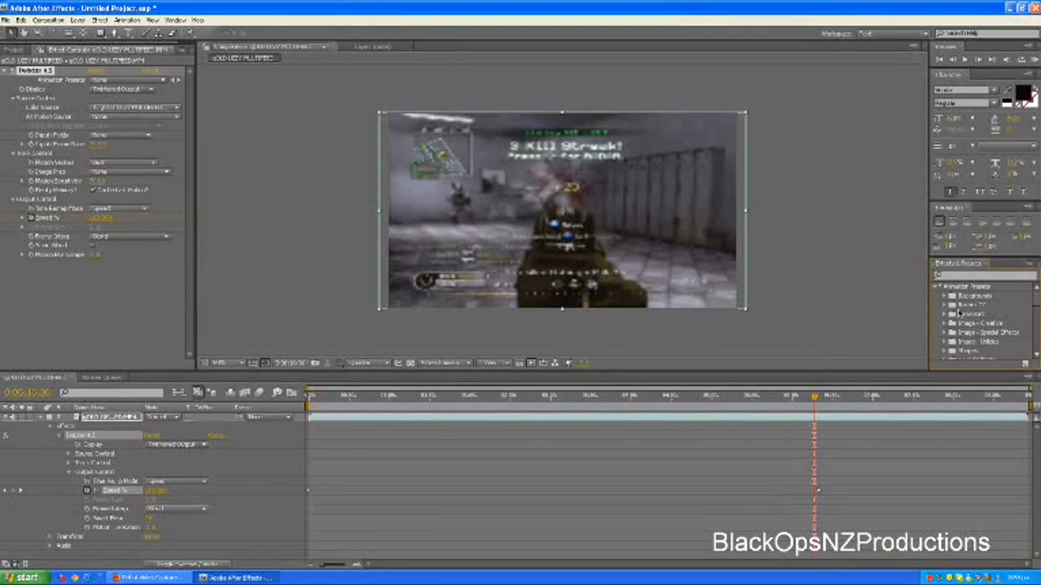
{"action": "left_click", "coordinate": [947, 314]}
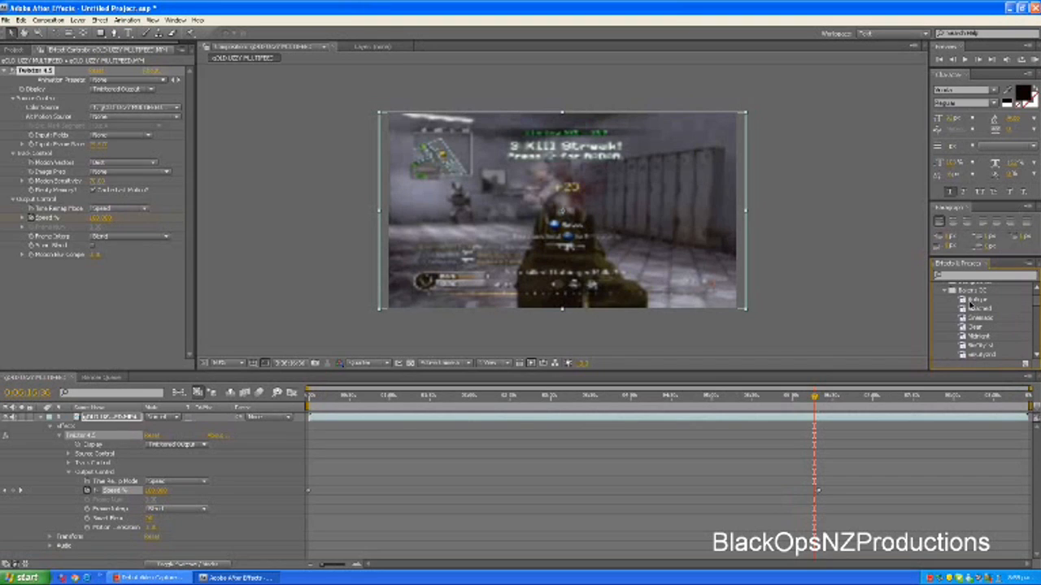
{"action": "left_click", "coordinate": [976, 301]}
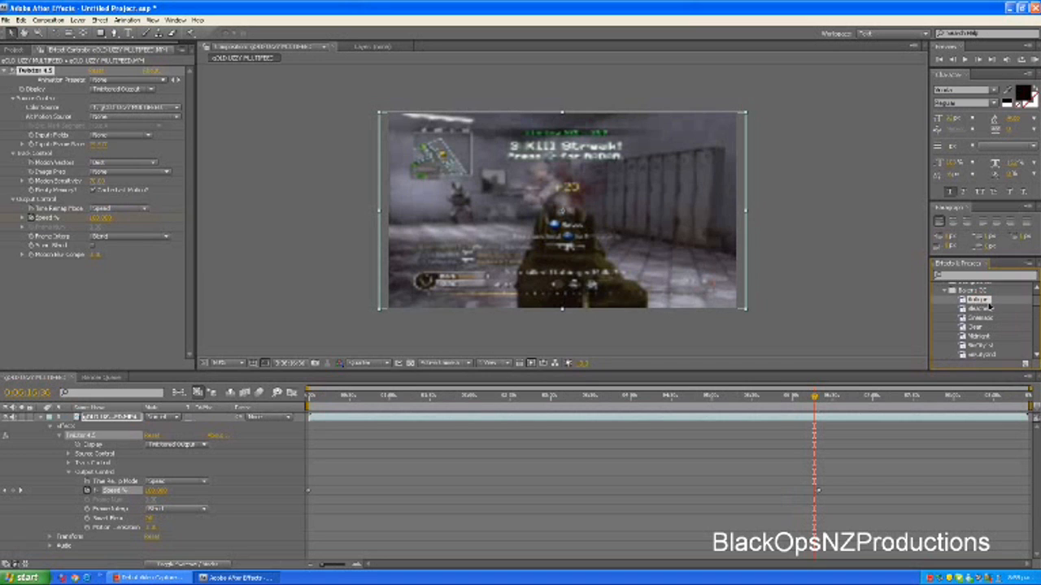
{"action": "left_click_drag", "start_coordinate": [982, 305], "coordinate": [854, 423]}
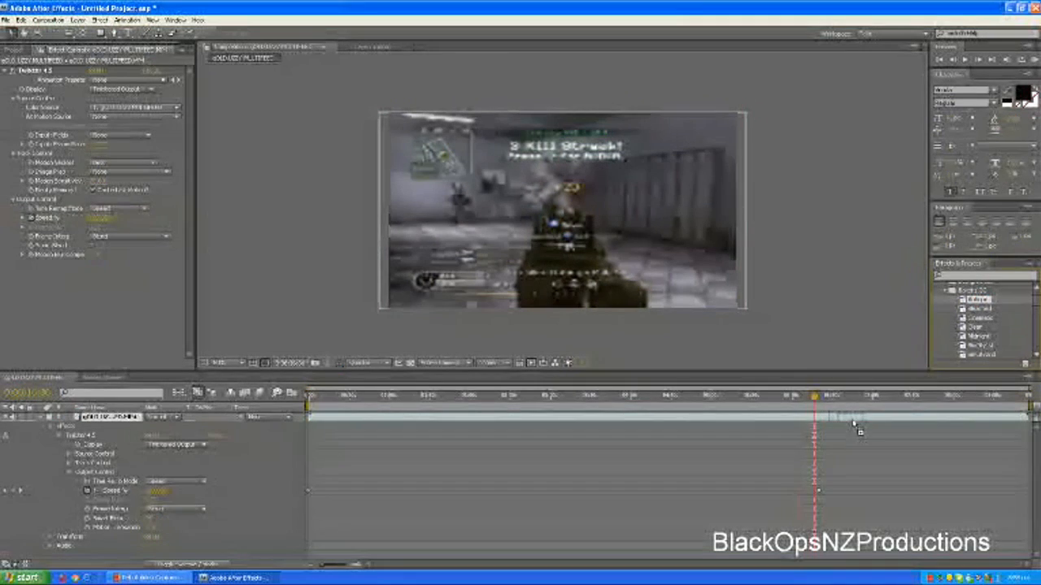
{"action": "left_click", "coordinate": [517, 325]}
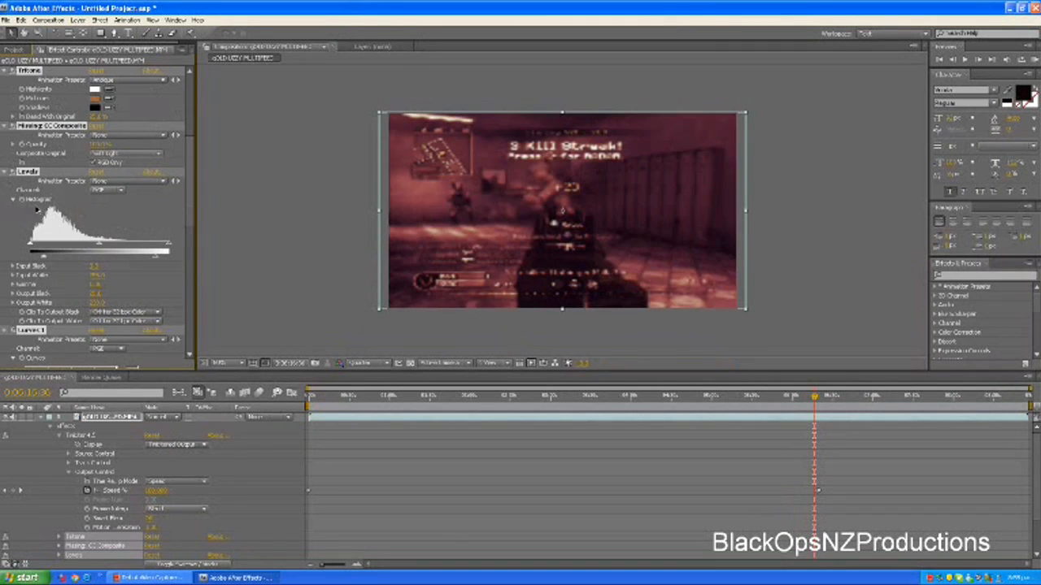
Set the preview resolution to Full, then raise the Levels gamma and output black slightly on the footage layer
{"action": "left_click", "coordinate": [366, 362]}
{"action": "left_click", "coordinate": [362, 378]}
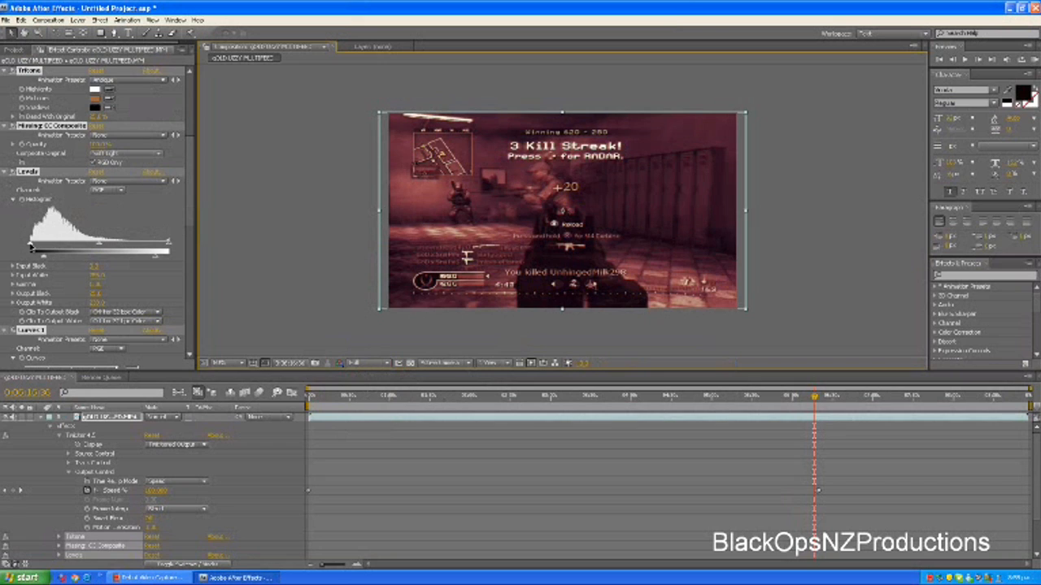
{"action": "mouse_move", "coordinate": [31, 247]}
{"action": "left_mouse_down"}
{"action": "mouse_move", "coordinate": [45, 249]}
{"action": "mouse_move", "coordinate": [29, 249]}
{"action": "left_mouse_up"}
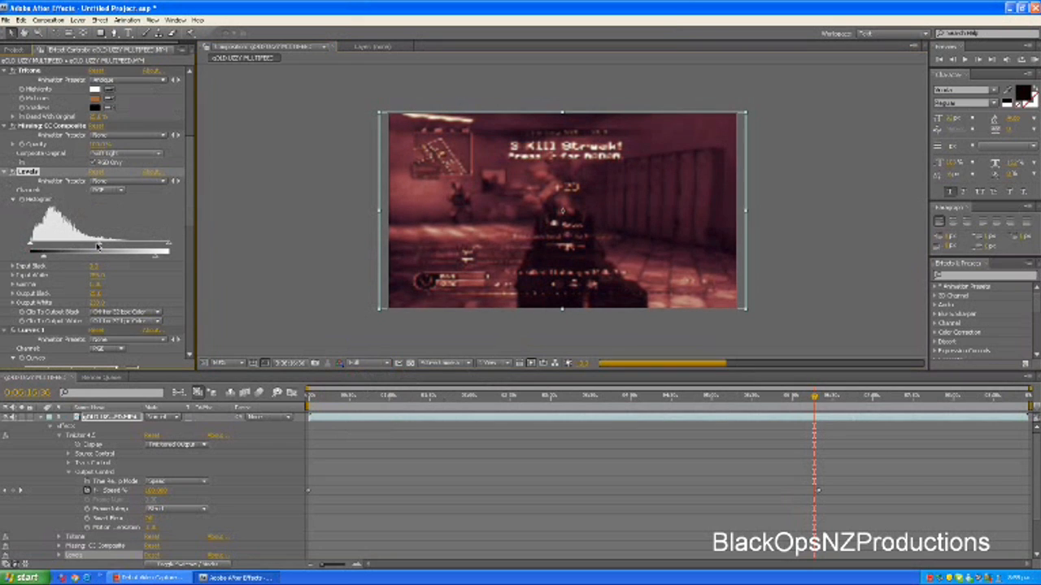
{"action": "left_click_drag", "start_coordinate": [95, 245], "coordinate": [91, 246]}
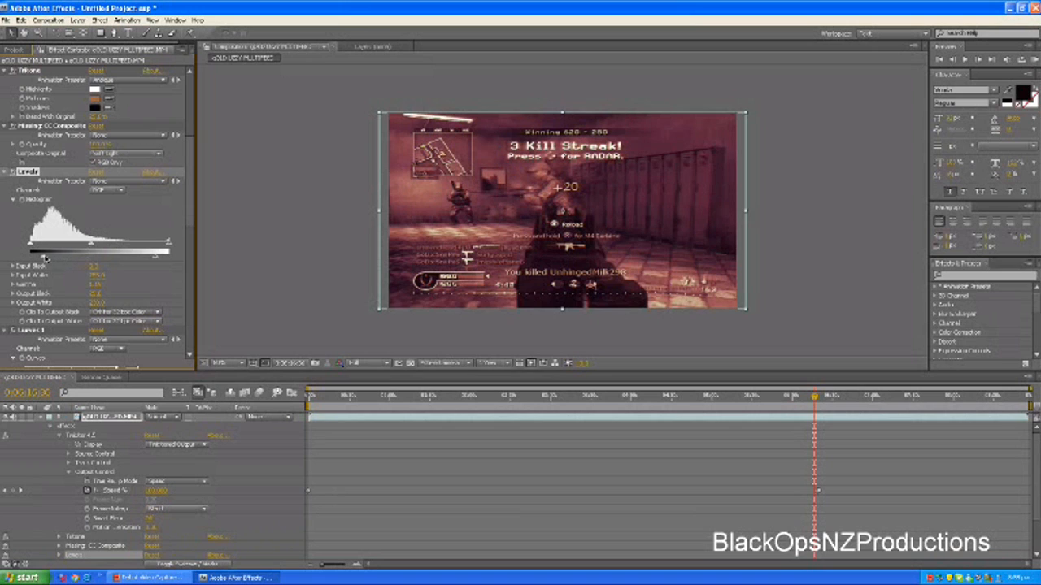
{"action": "left_click_drag", "start_coordinate": [46, 259], "coordinate": [48, 259]}
{"action": "left_click", "coordinate": [289, 278]}
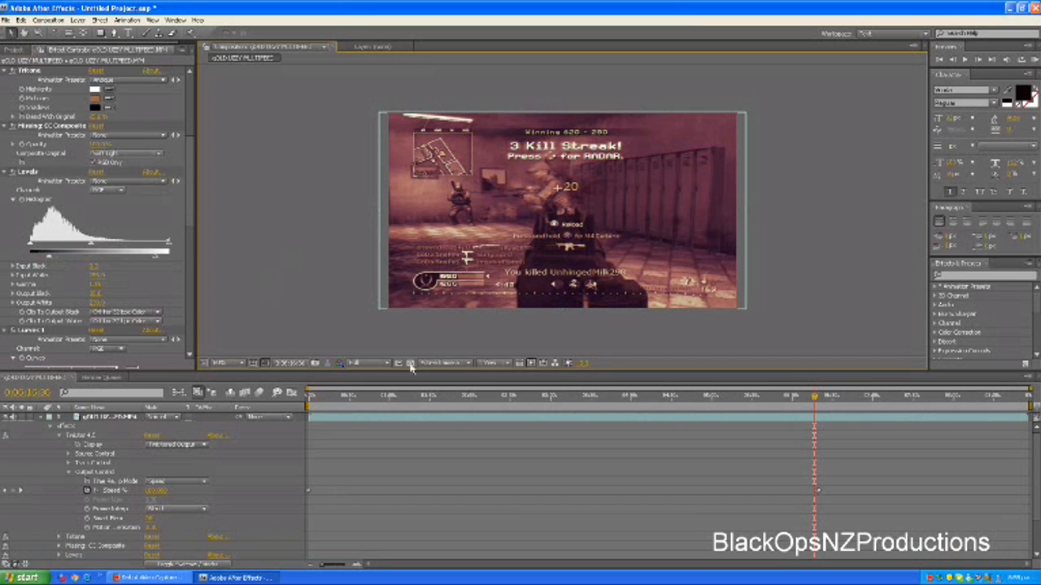
Trim the work area to a short section around the slow-motion keyframes, starting at about 0:06:12
{"action": "left_click_drag", "start_coordinate": [308, 406], "coordinate": [807, 400]}
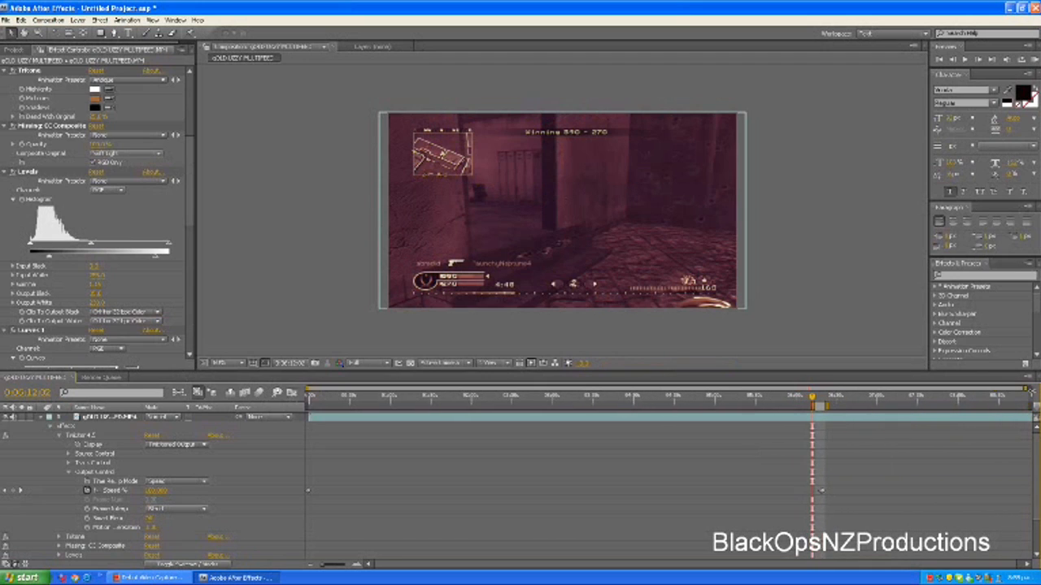
Set the preview resolution to Quarter and extend the work area's start back to the playhead at about 0:06:12
{"action": "left_click_drag", "start_coordinate": [309, 389], "coordinate": [759, 389]}
{"action": "left_click_drag", "start_coordinate": [1026, 392], "coordinate": [869, 390]}
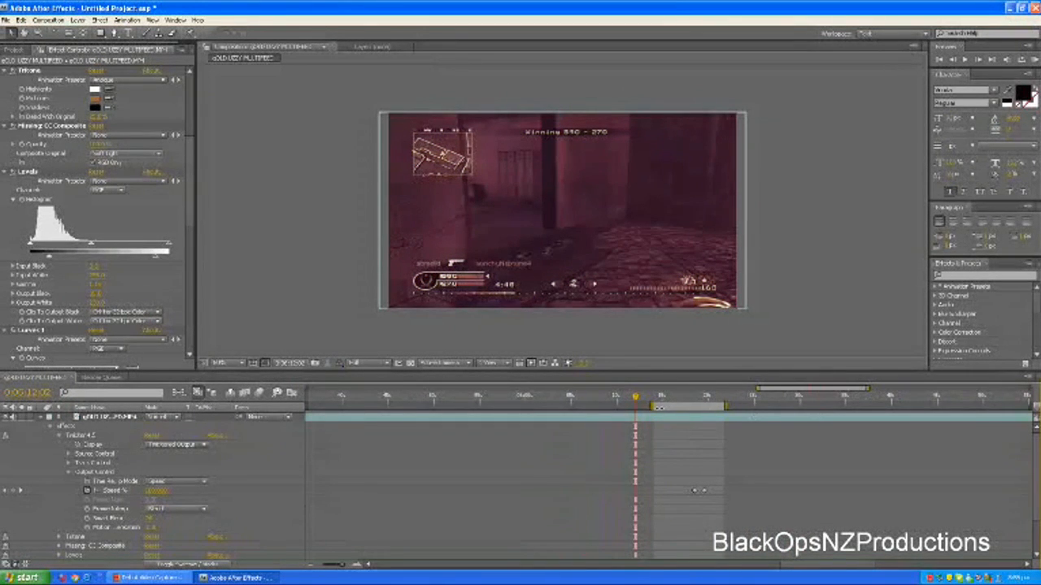
{"action": "left_click_drag", "start_coordinate": [657, 407], "coordinate": [664, 406]}
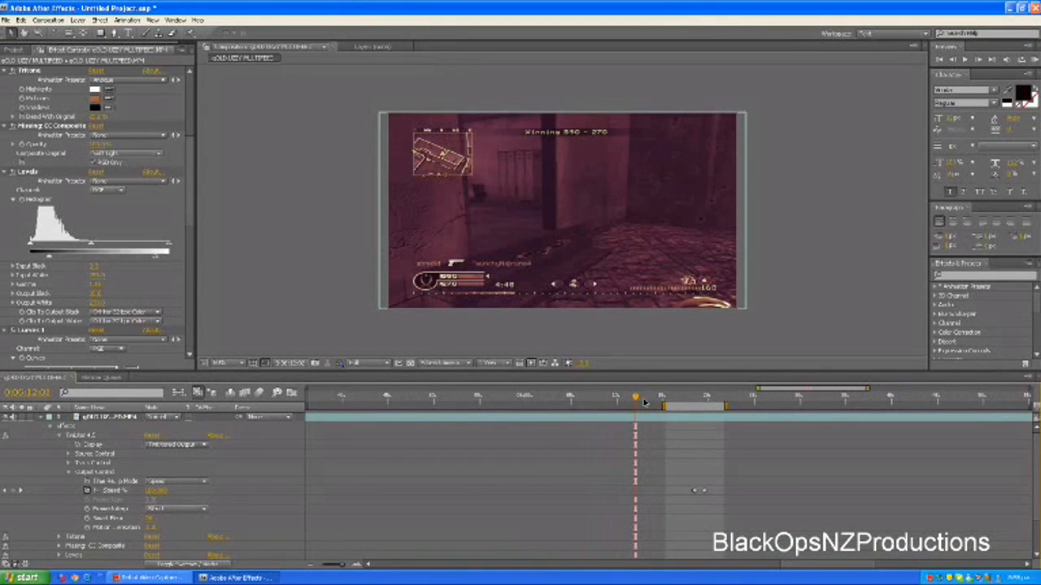
{"action": "left_click", "coordinate": [645, 402]}
{"action": "left_click", "coordinate": [654, 402]}
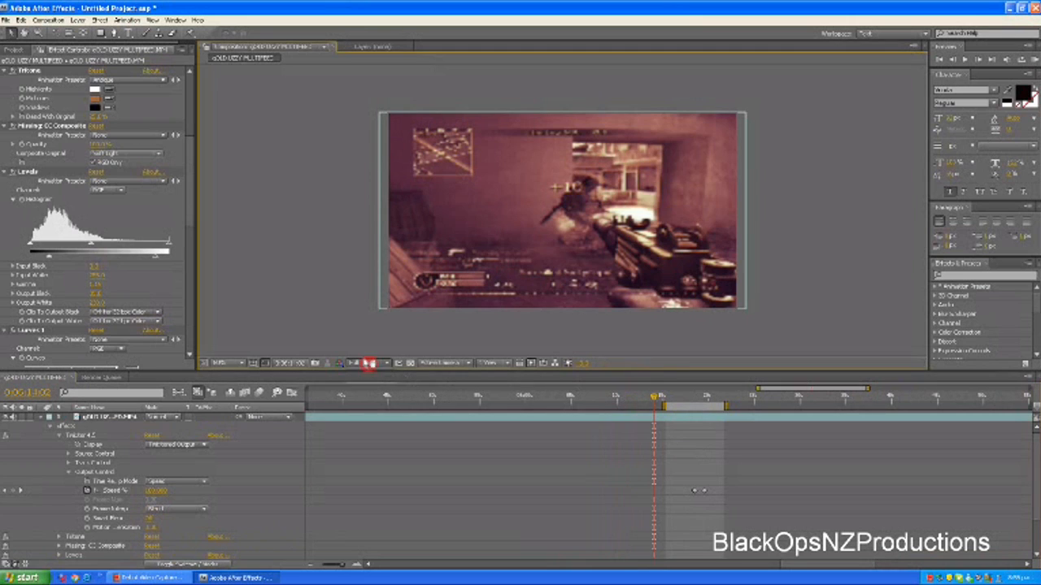
{"action": "left_click", "coordinate": [367, 364]}
{"action": "left_click", "coordinate": [367, 417]}
{"action": "left_click", "coordinate": [636, 397]}
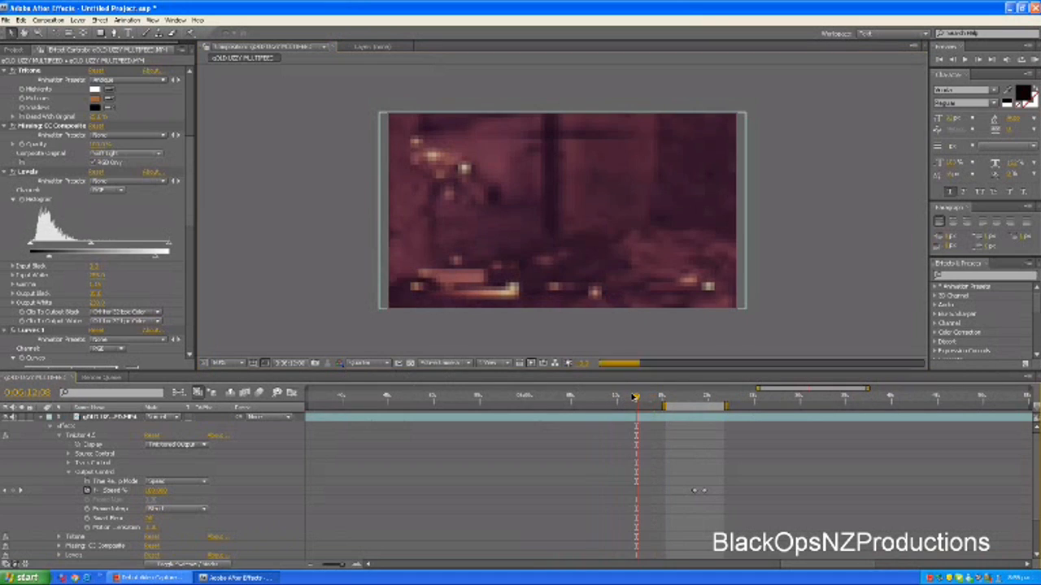
{"action": "left_click_drag", "start_coordinate": [662, 407], "coordinate": [635, 405]}
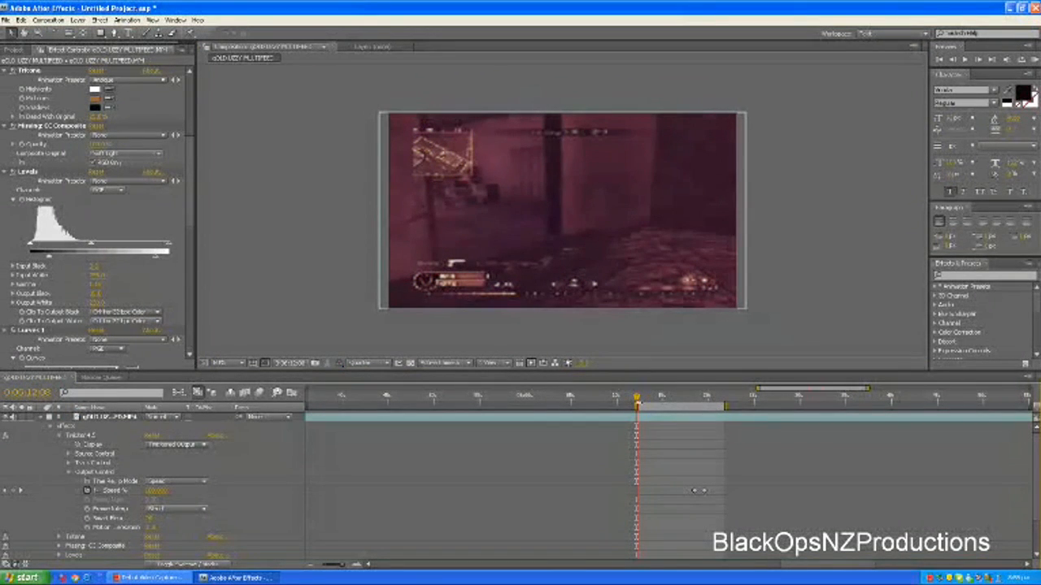
Scrub through the work area from its start to its end at about 0:06:21 to check the slow-motion section
{"action": "left_click", "coordinate": [638, 402]}
{"action": "left_click", "coordinate": [705, 406]}
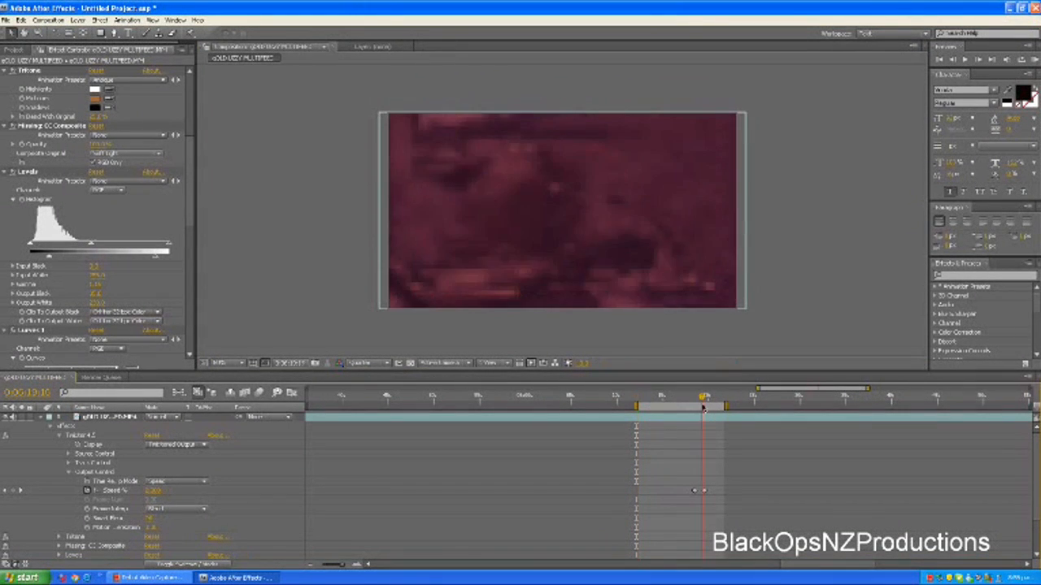
{"action": "left_click_drag", "start_coordinate": [707, 405], "coordinate": [715, 406]}
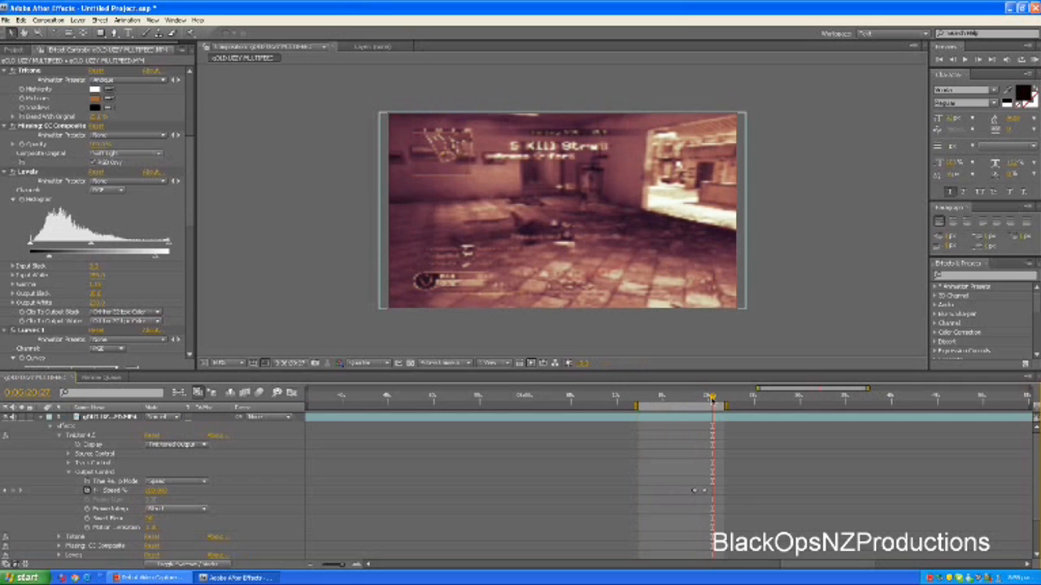
{"action": "left_click_drag", "start_coordinate": [712, 399], "coordinate": [717, 402]}
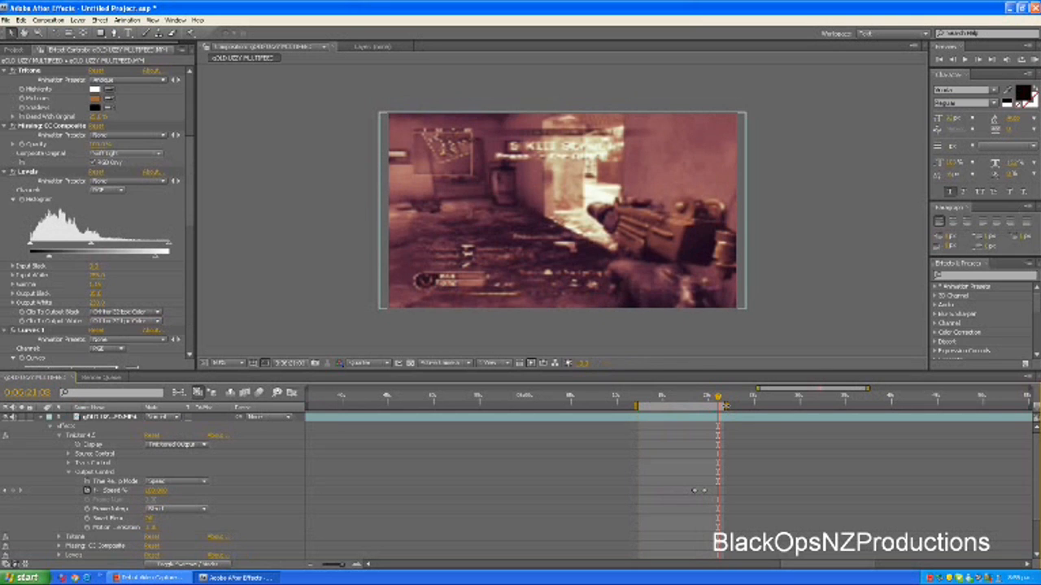
{"action": "left_click_drag", "start_coordinate": [720, 399], "coordinate": [724, 400]}
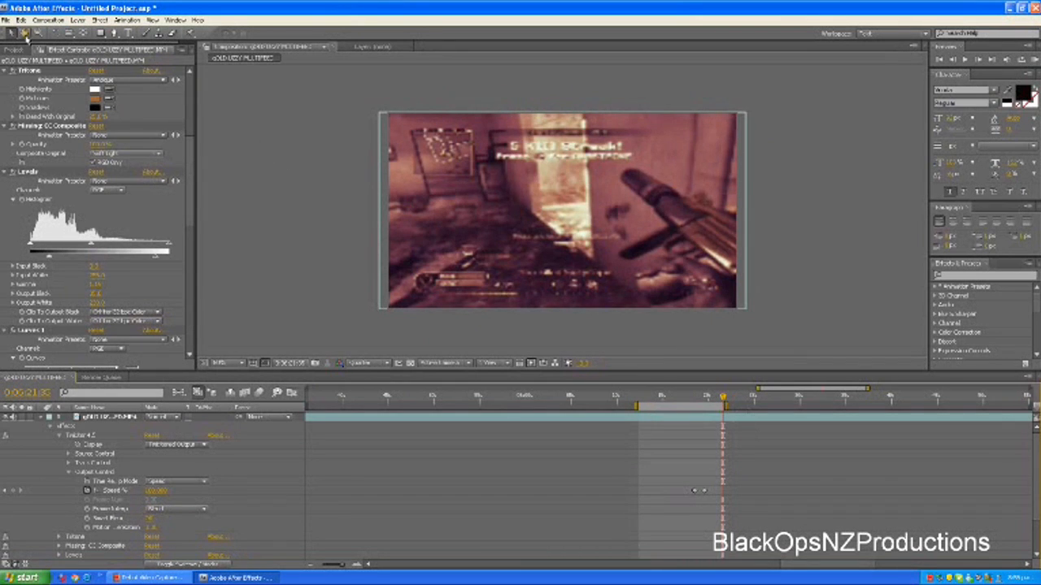
Queue the composition for rendering, output it as gOLD UZZY MULTIFEED in the AE finished folder, and render it
{"action": "left_click", "coordinate": [53, 20]}
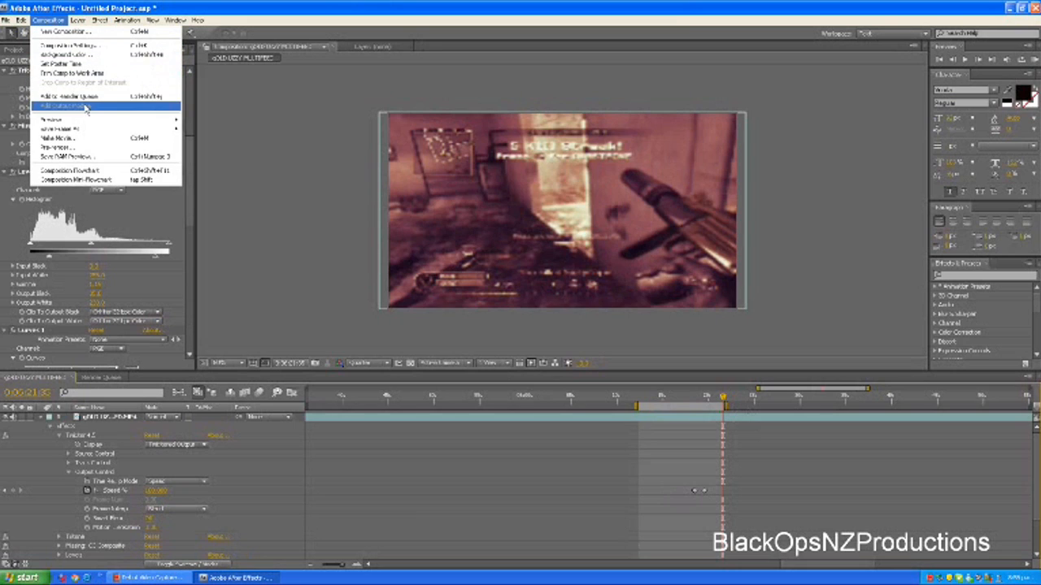
{"action": "left_click", "coordinate": [88, 97]}
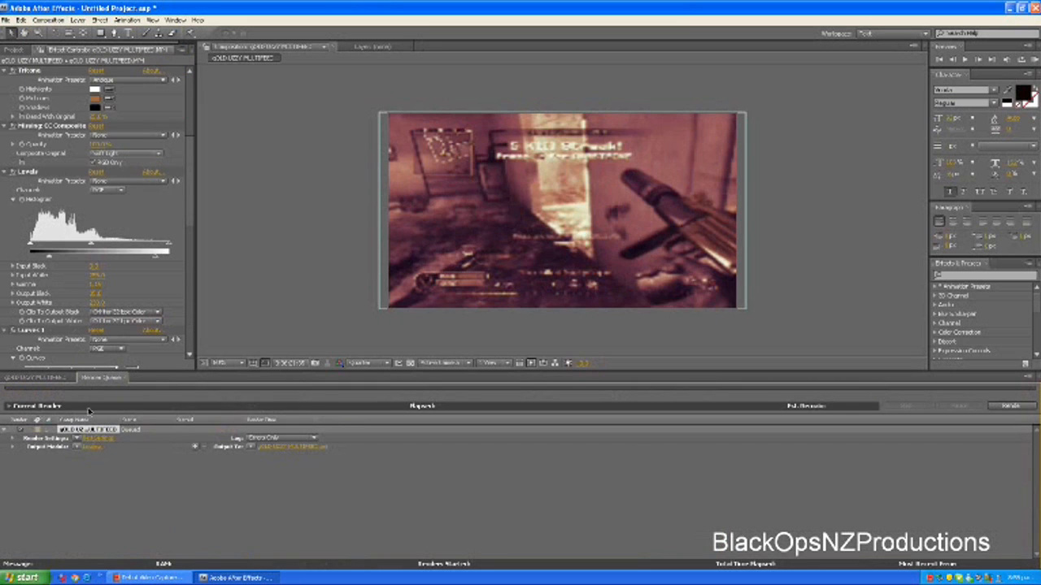
{"action": "left_click", "coordinate": [271, 450]}
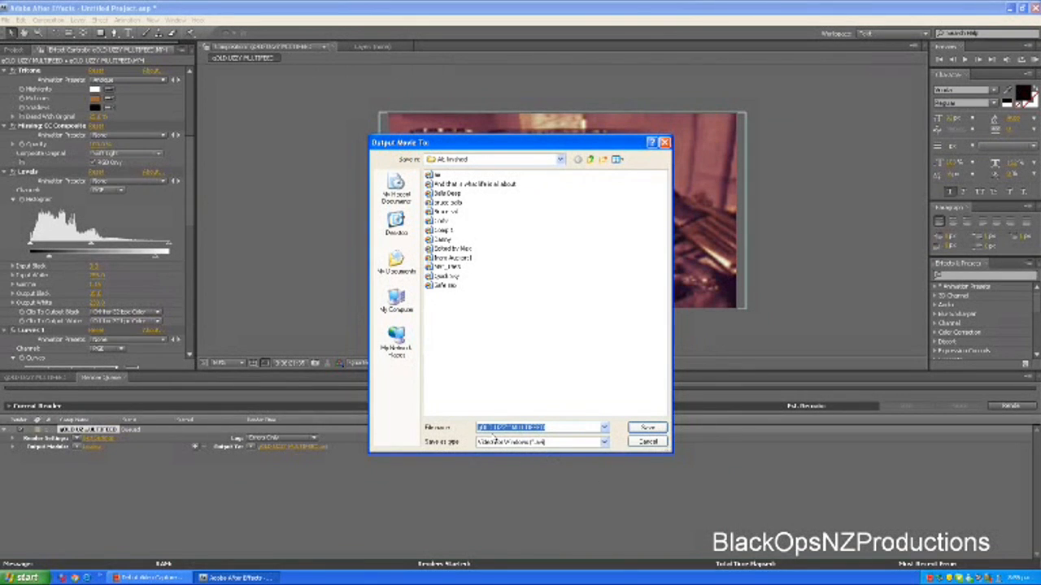
{"action": "left_click", "coordinate": [647, 429]}
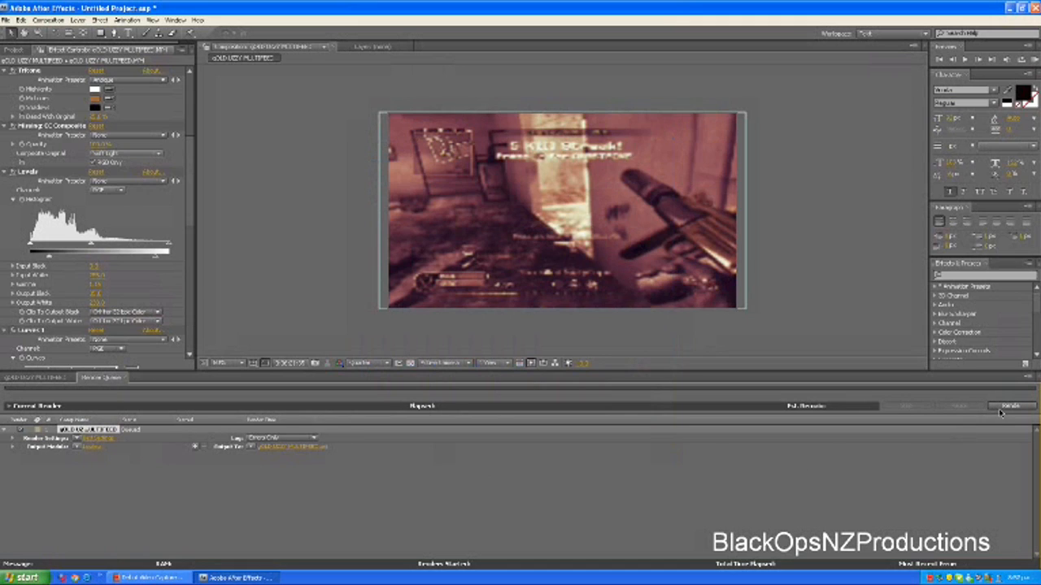
{"action": "left_click", "coordinate": [1000, 411]}
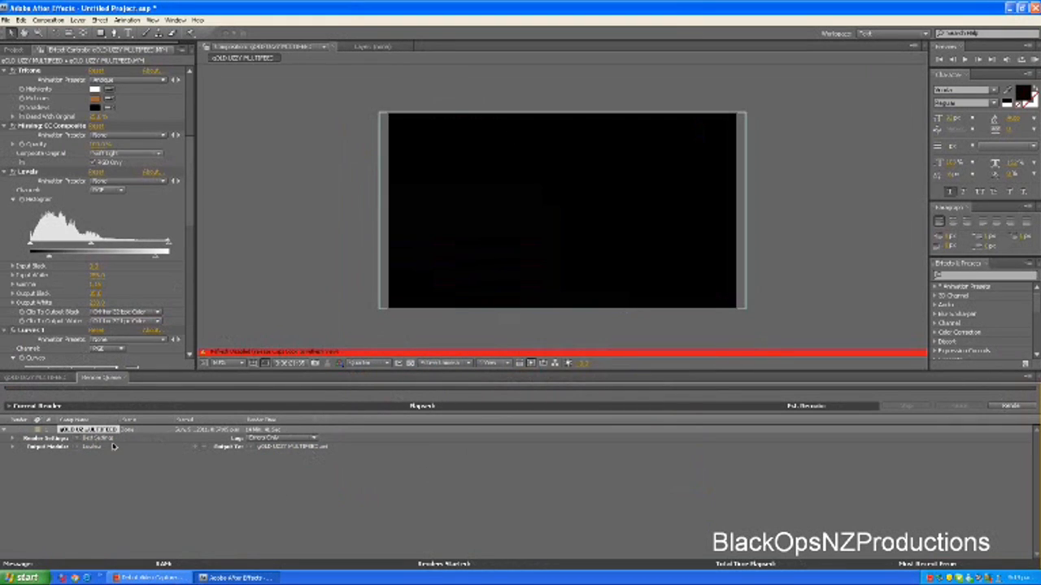
Minimize After Effects, open Vegas Pro 9.0 and move its window higher on the desktop
{"action": "left_click", "coordinate": [1008, 7]}
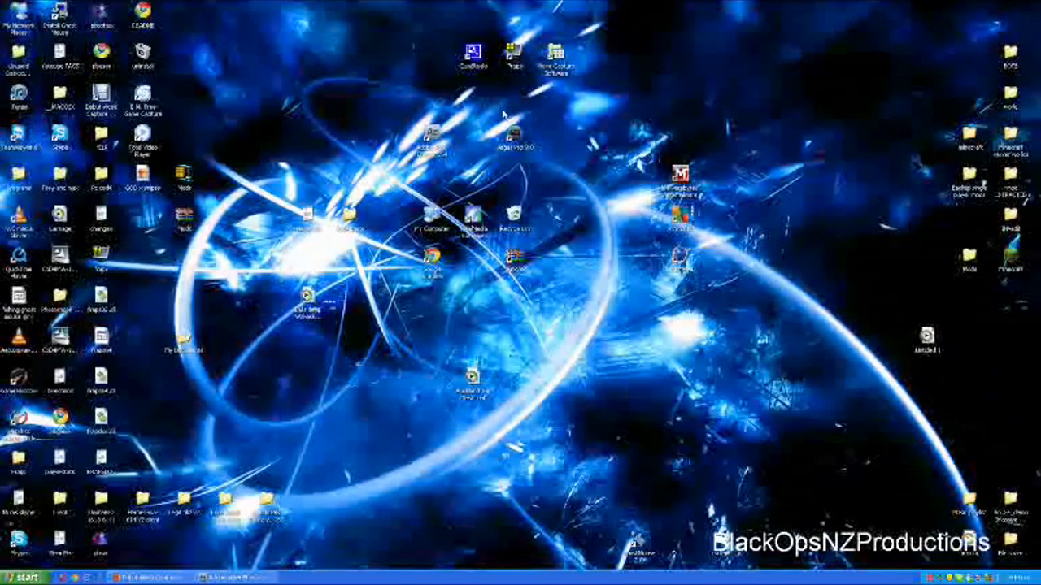
{"action": "double_click", "coordinate": [514, 138]}
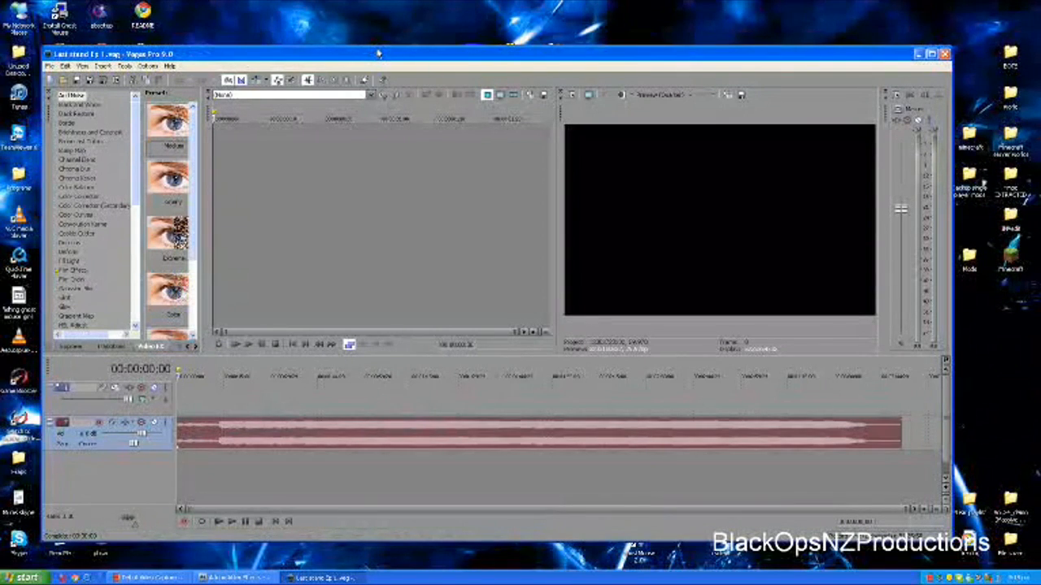
{"action": "left_click_drag", "start_coordinate": [153, 55], "coordinate": [168, 23]}
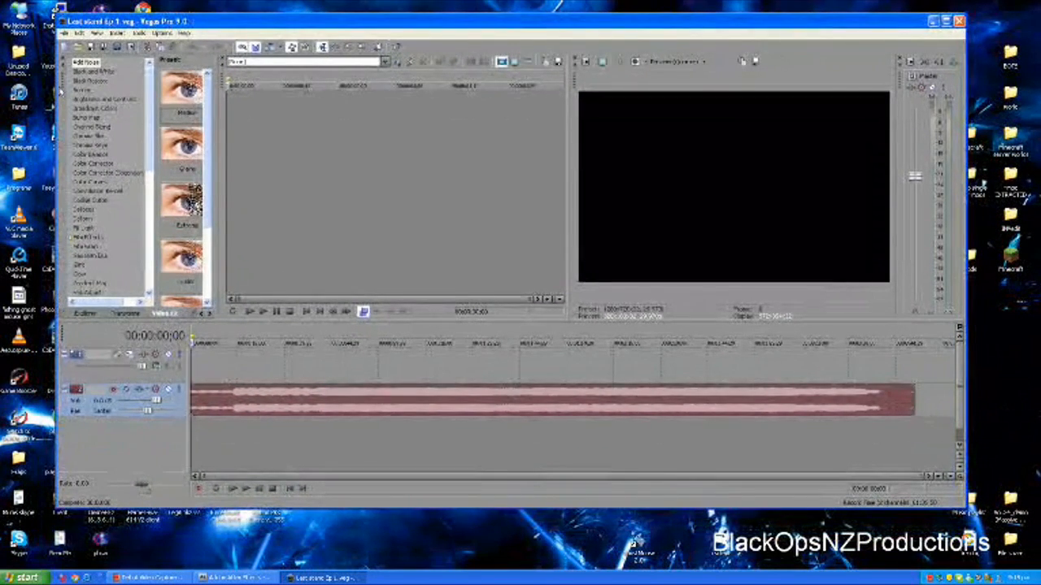
Create a new project with the custom 1280 x 720, 29.970 fps video template
{"action": "left_click", "coordinate": [65, 34]}
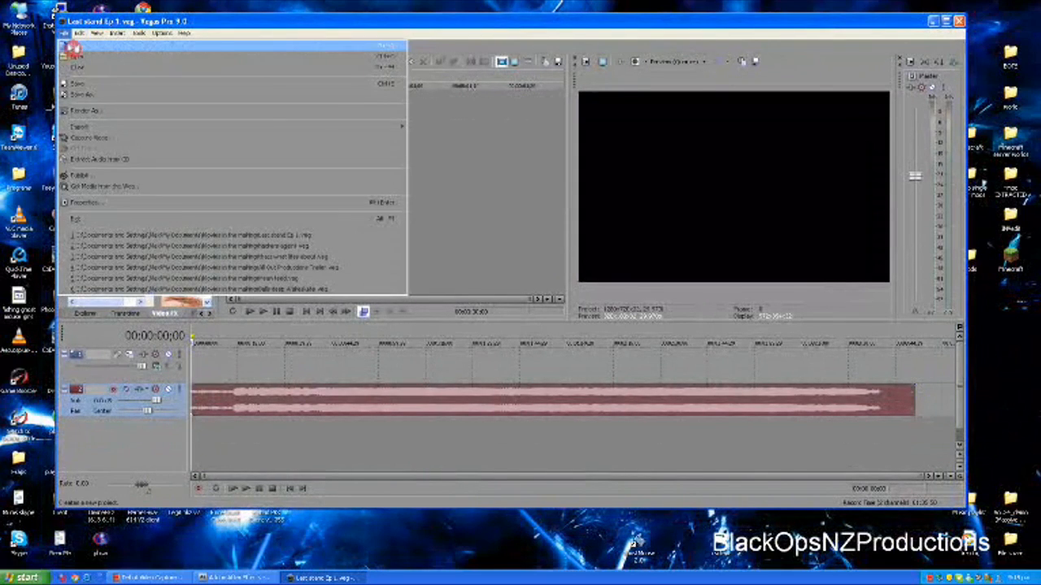
{"action": "left_click", "coordinate": [73, 48]}
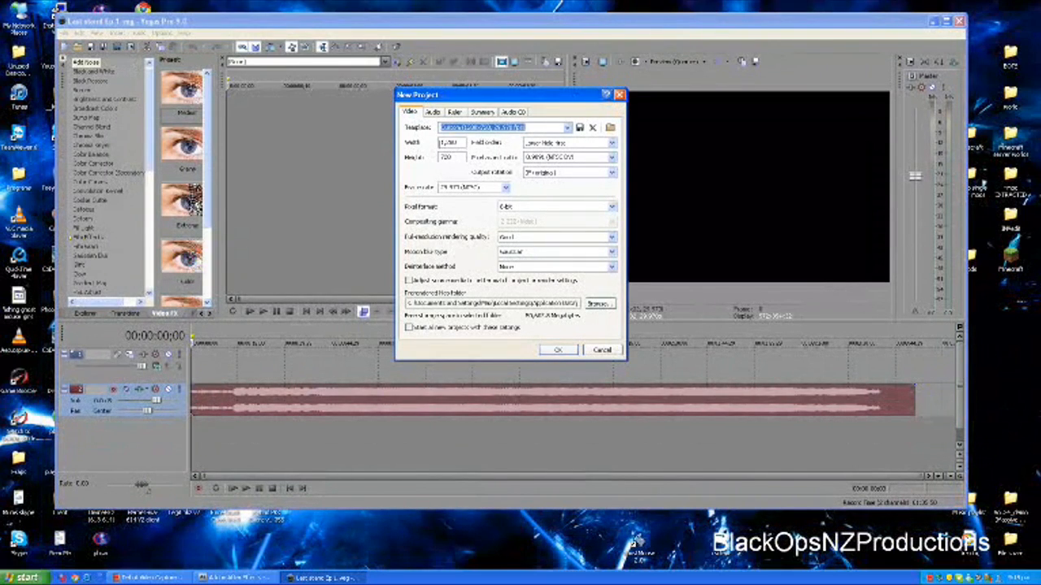
{"action": "left_click_drag", "start_coordinate": [440, 143], "coordinate": [479, 152]}
{"action": "left_click", "coordinate": [457, 160]}
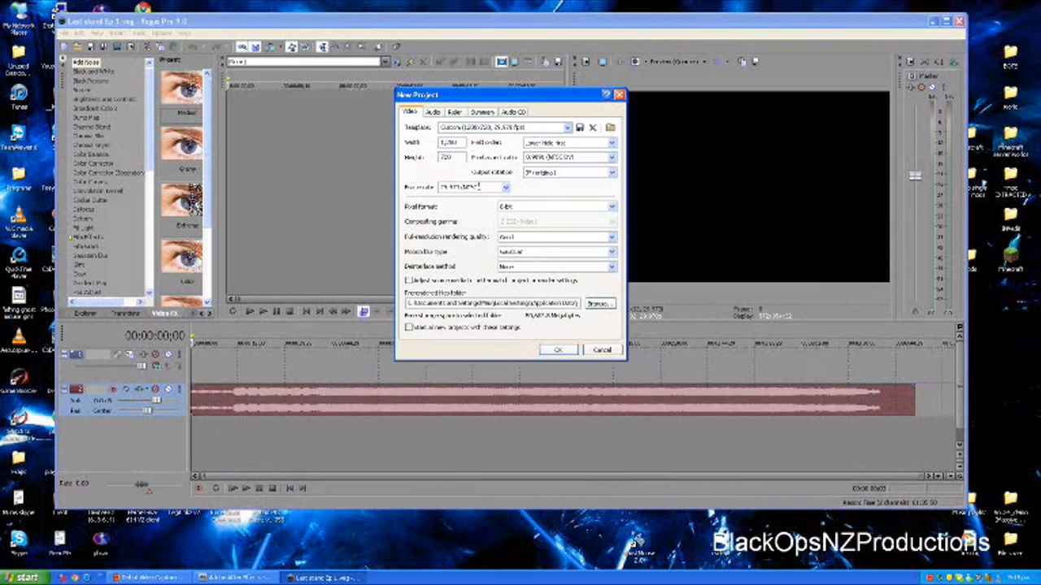
{"action": "left_click", "coordinate": [556, 351]}
Import the rendered gOLD UZZY MULTIFEED video from the AE finished folder in My Documents into the project media
{"action": "left_click", "coordinate": [65, 35]}
{"action": "left_click", "coordinate": [65, 34]}
{"action": "left_click", "coordinate": [65, 34]}
{"action": "left_click", "coordinate": [457, 161]}
{"action": "left_click", "coordinate": [65, 34]}
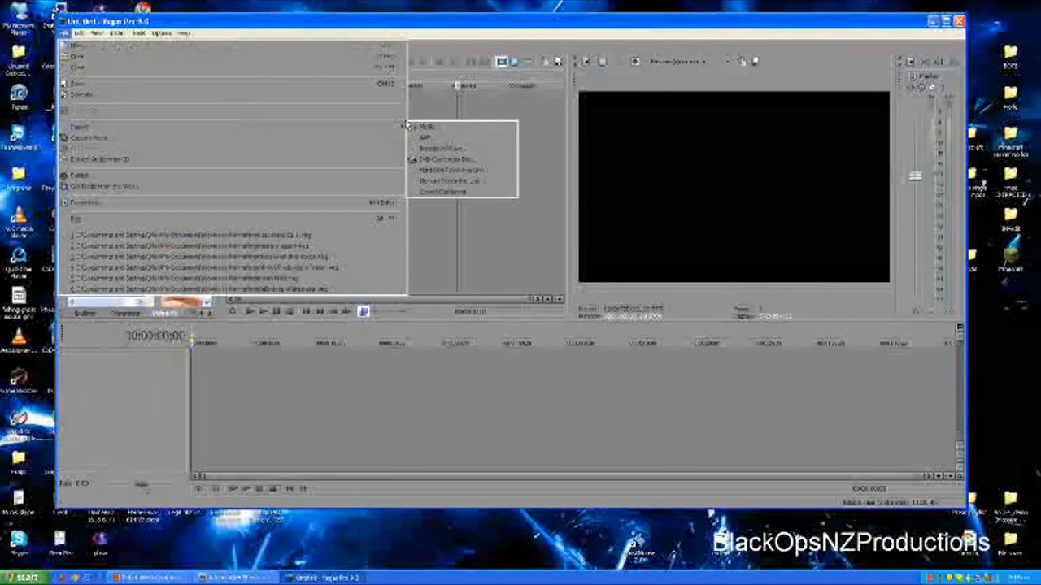
{"action": "left_click", "coordinate": [426, 127]}
{"action": "left_click", "coordinate": [393, 216]}
{"action": "left_click", "coordinate": [389, 252]}
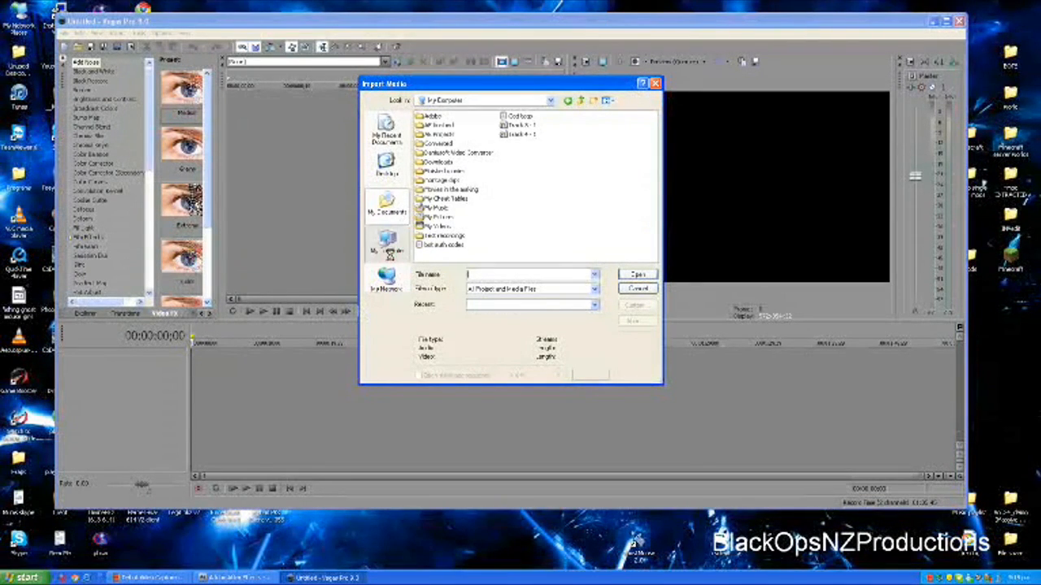
{"action": "left_click", "coordinate": [387, 205]}
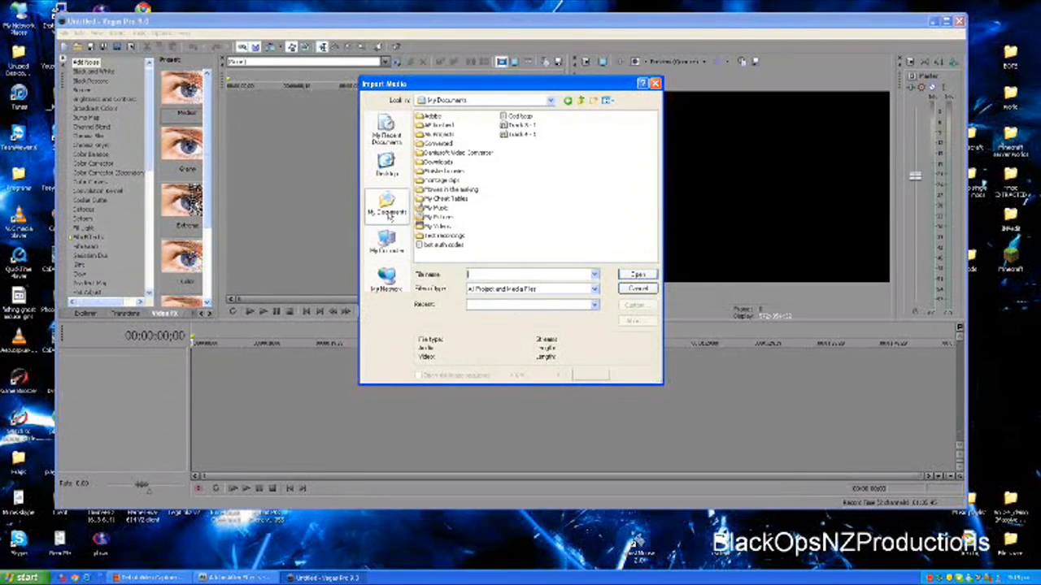
{"action": "double_click", "coordinate": [436, 126]}
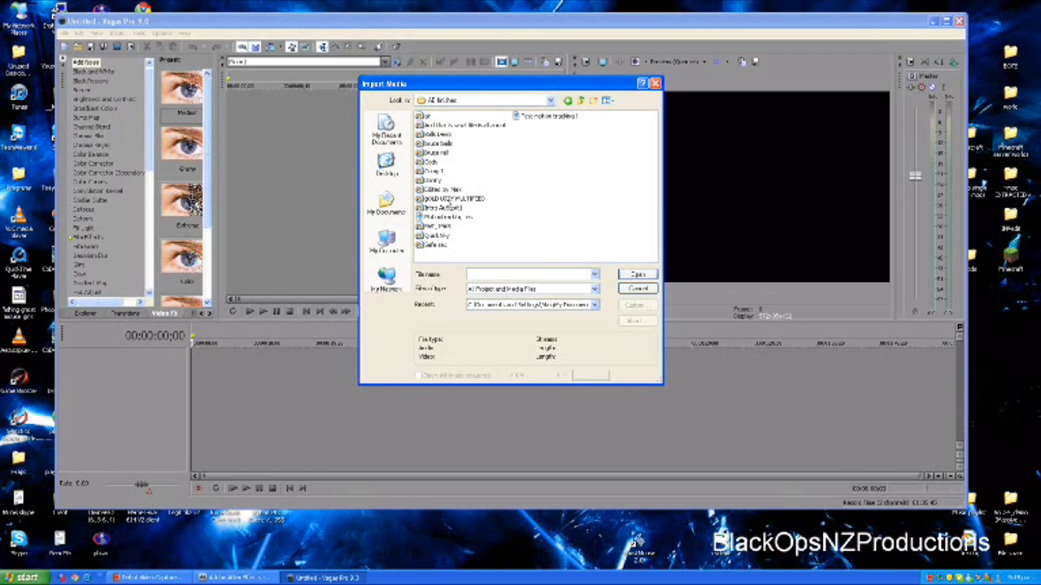
{"action": "left_click", "coordinate": [447, 199]}
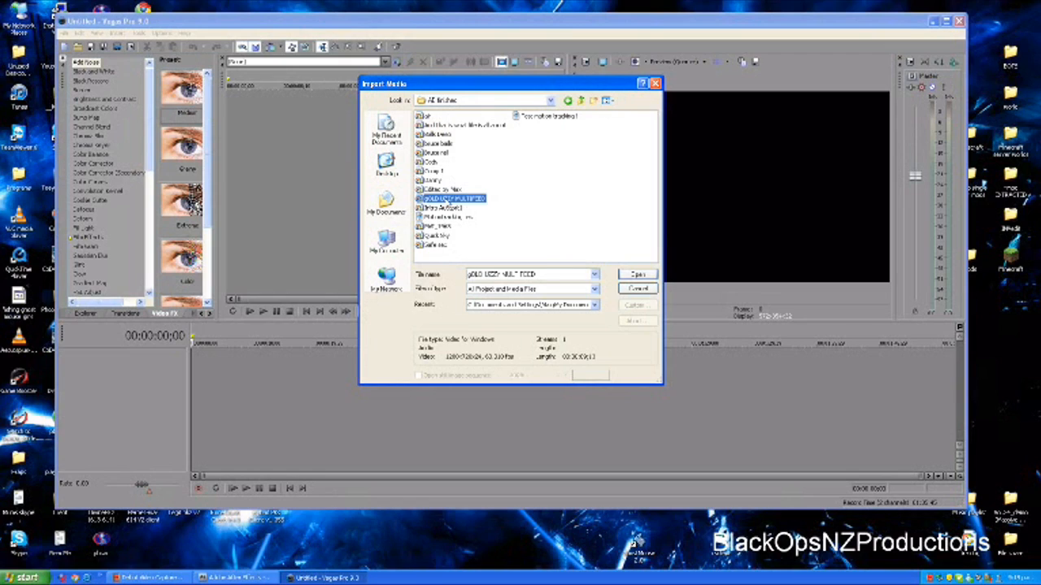
{"action": "left_click", "coordinate": [636, 274]}
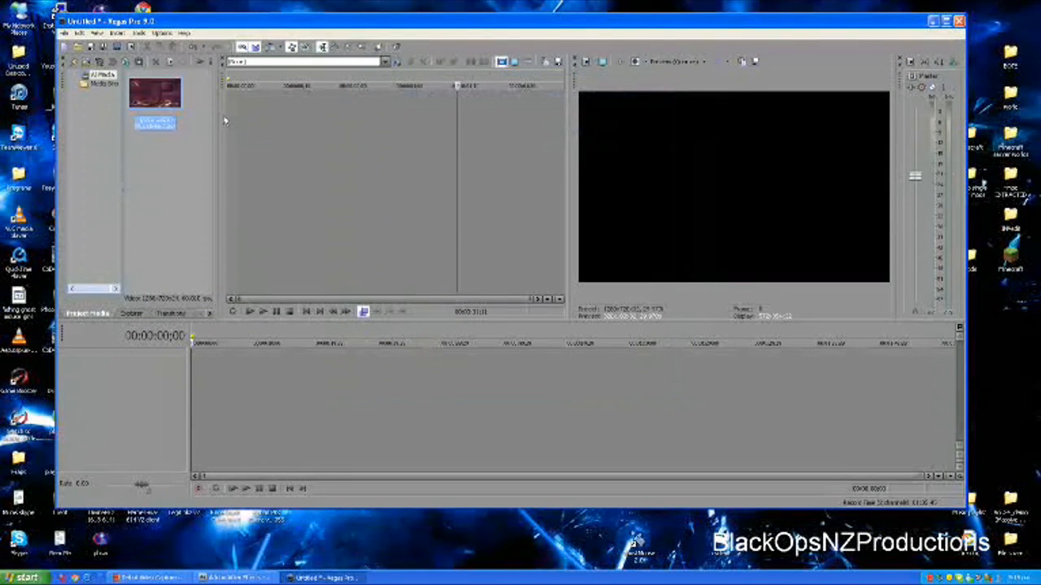
Place the imported clip at the start of the timeline and enlarge the video preview area
{"action": "left_click_drag", "start_coordinate": [159, 99], "coordinate": [195, 367]}
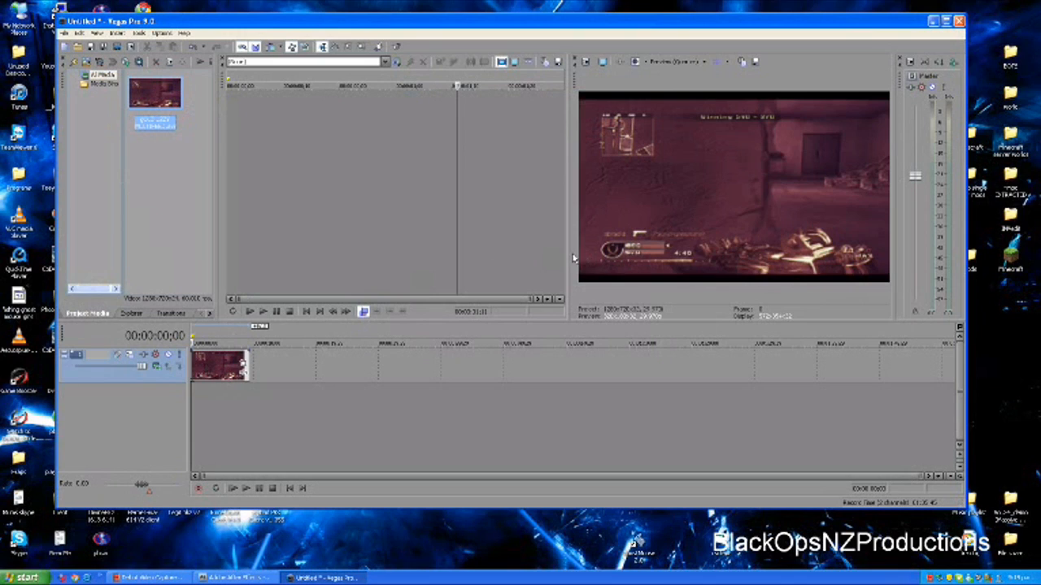
{"action": "left_click_drag", "start_coordinate": [567, 252], "coordinate": [451, 253]}
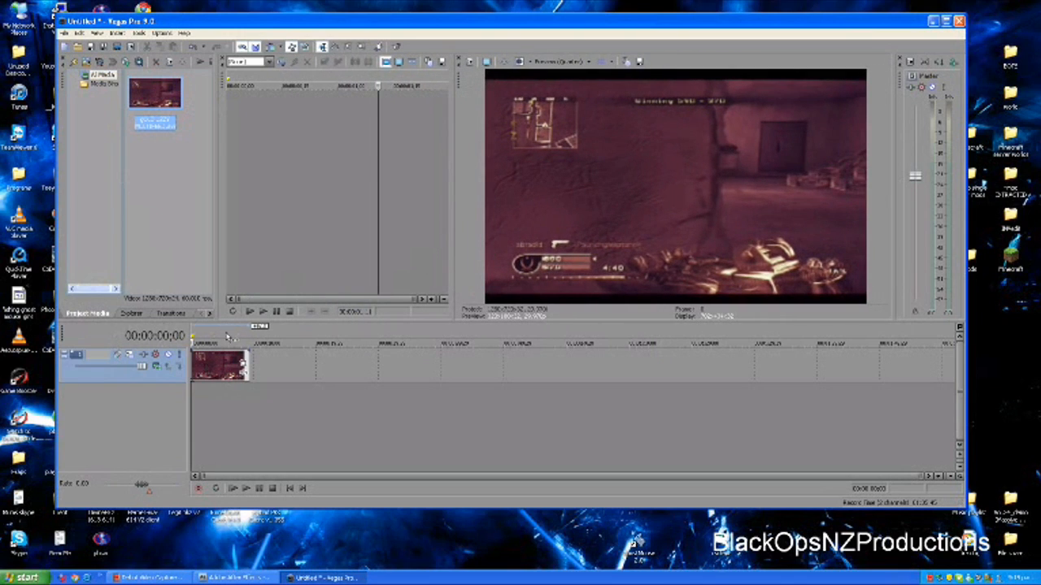
Play the clip through once and move the cursor back to the 3 Kill Streak moment at 00:00:03;04
{"action": "left_click", "coordinate": [245, 488]}
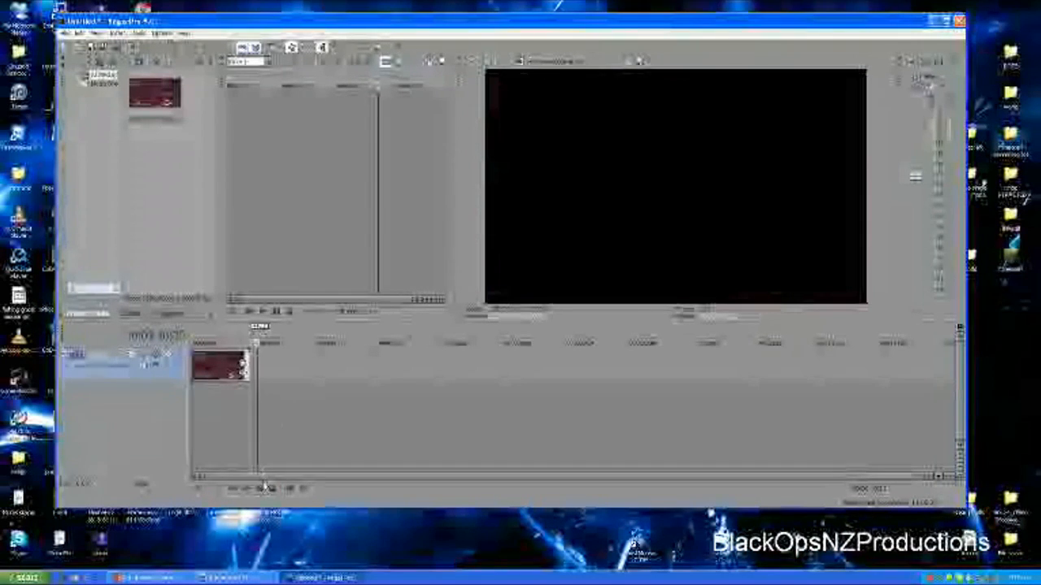
{"action": "left_click", "coordinate": [226, 409]}
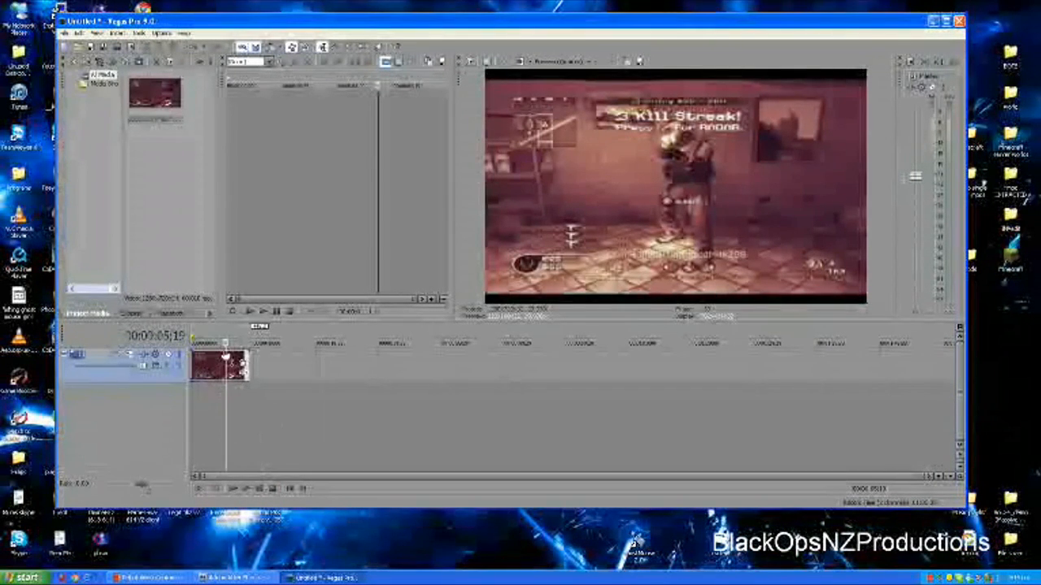
{"action": "left_click", "coordinate": [216, 367]}
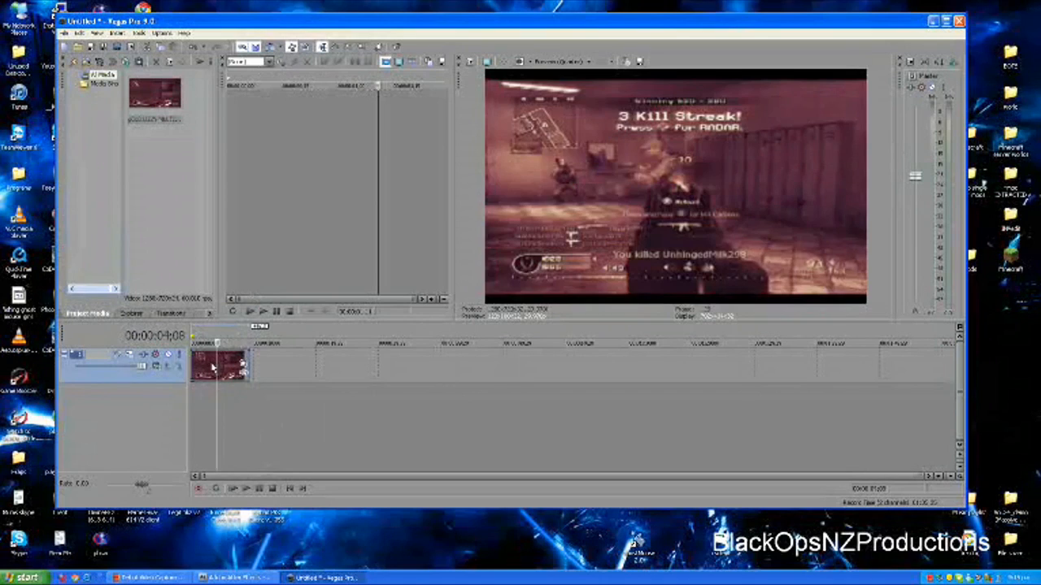
{"action": "left_click", "coordinate": [211, 367]}
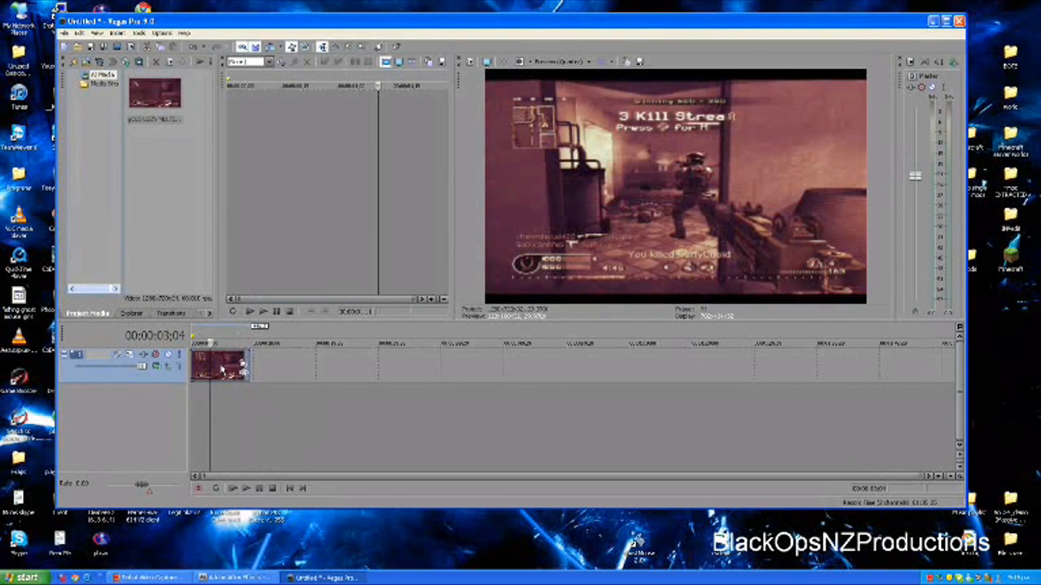
Turn off Maintain Aspect Ratio for the gameplay clip, tighten its Pan/Crop frame slightly at the edges, and check the cropped picture
{"action": "right_click", "coordinate": [220, 366]}
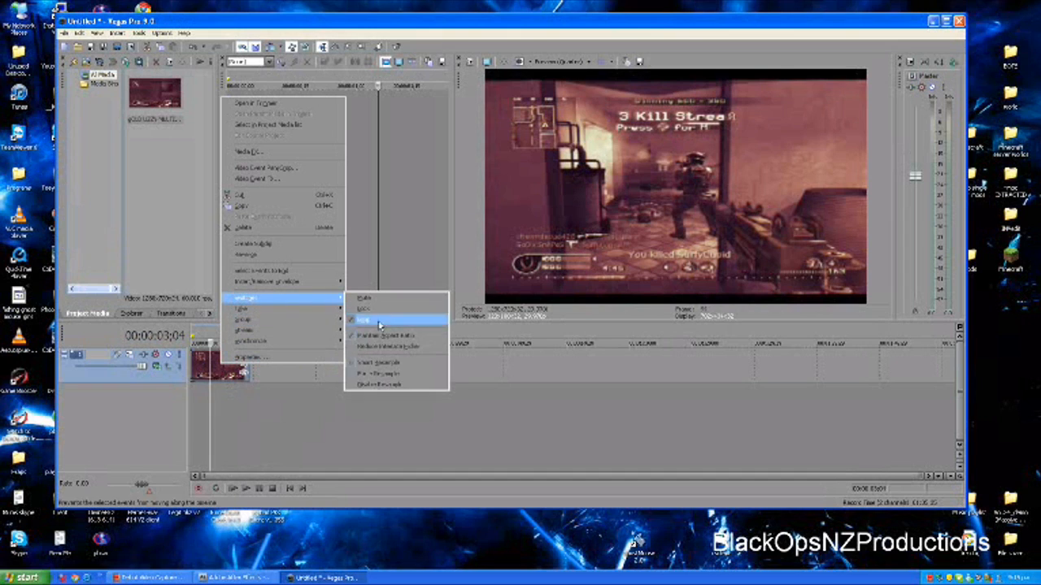
{"action": "left_click", "coordinate": [382, 338]}
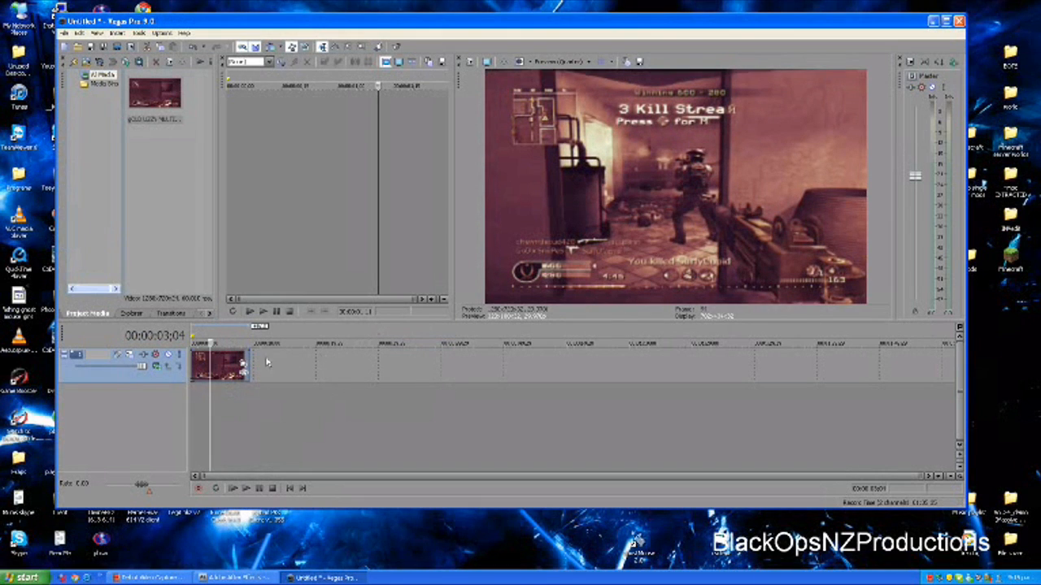
{"action": "left_click", "coordinate": [242, 366]}
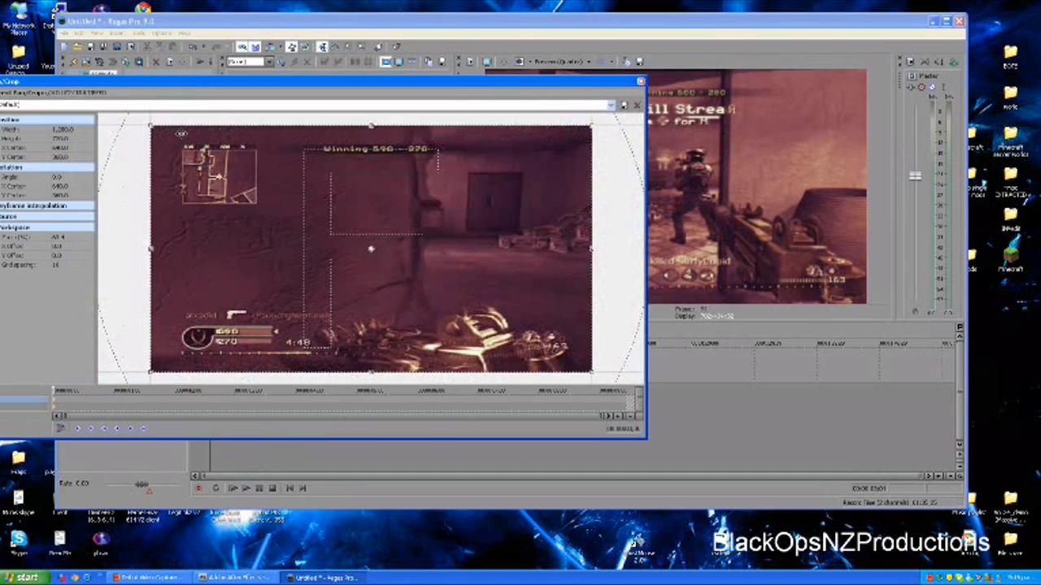
{"action": "left_click_drag", "start_coordinate": [153, 127], "coordinate": [156, 128]}
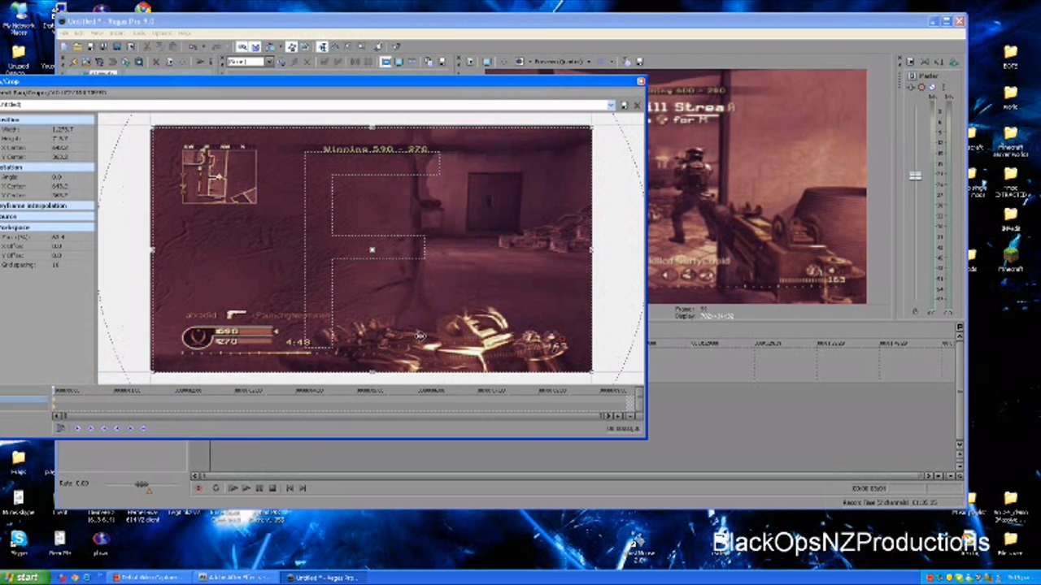
{"action": "left_click_drag", "start_coordinate": [371, 372], "coordinate": [371, 369]}
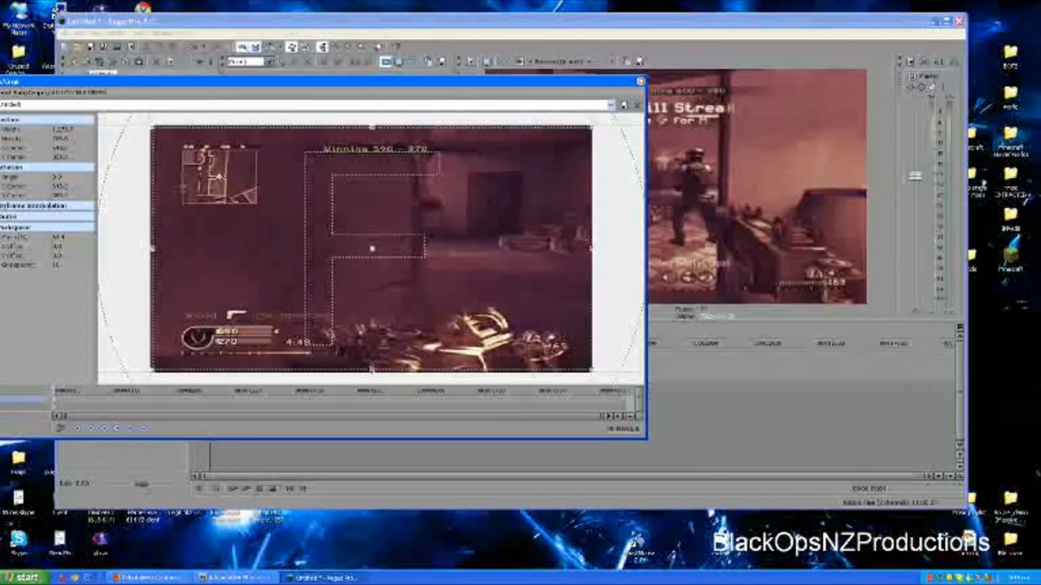
{"action": "left_click_drag", "start_coordinate": [592, 248], "coordinate": [587, 249]}
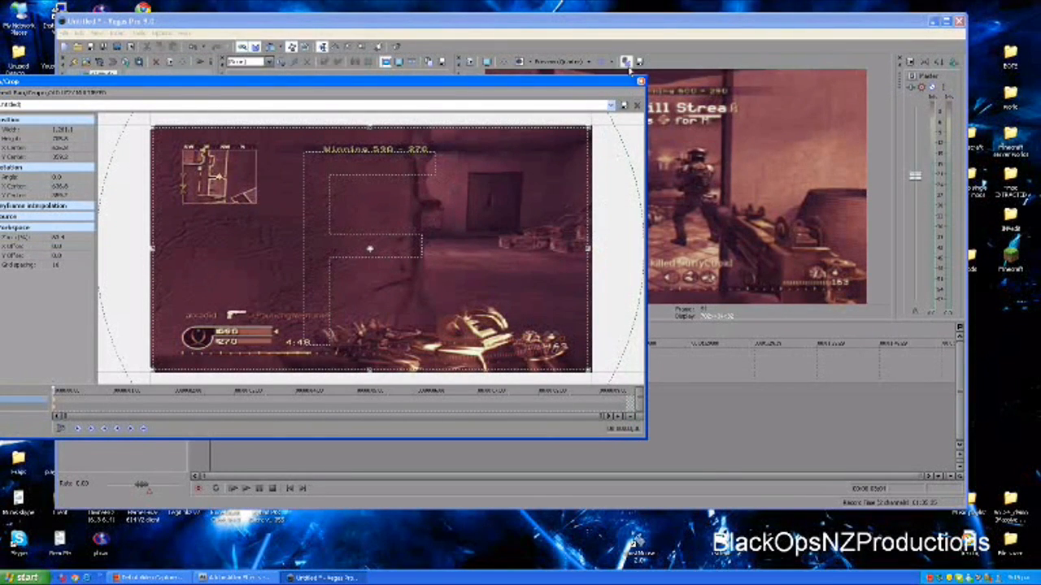
{"action": "left_click", "coordinate": [641, 82]}
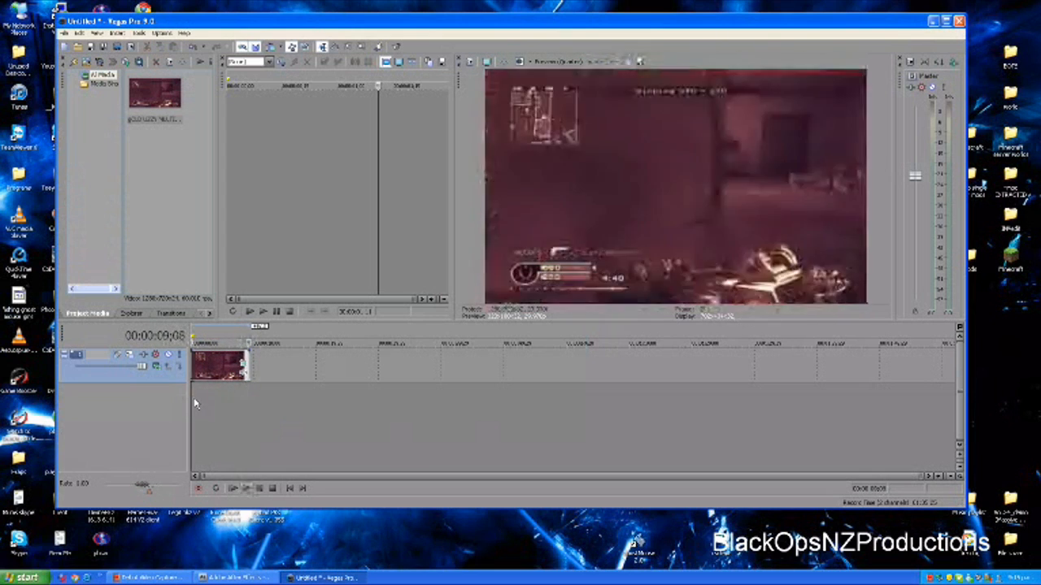
{"action": "left_click", "coordinate": [240, 396]}
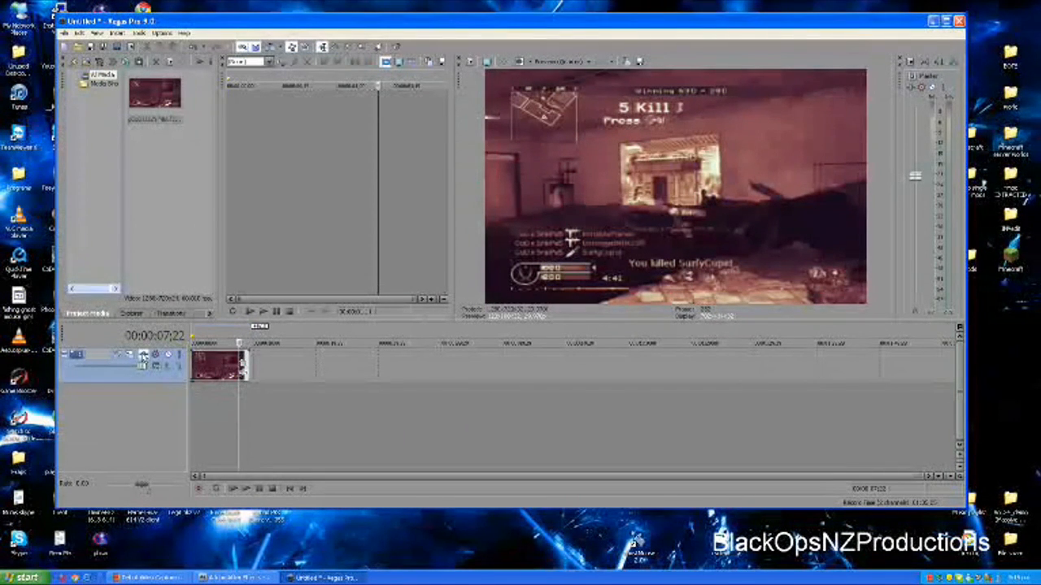
{"action": "left_click", "coordinate": [218, 364]}
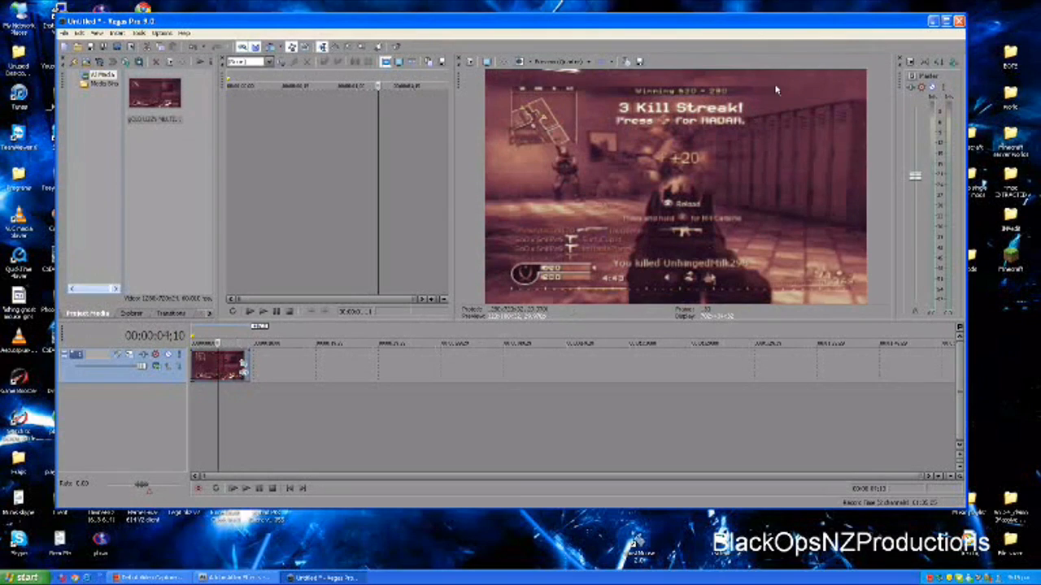
Move the editor window out of the way and open the Music playlist folder on the desktop
{"action": "left_click_drag", "start_coordinate": [787, 35], "coordinate": [740, 35]}
{"action": "left_click_drag", "start_coordinate": [654, 139], "coordinate": [654, 543]}
{"action": "left_click", "coordinate": [970, 503]}
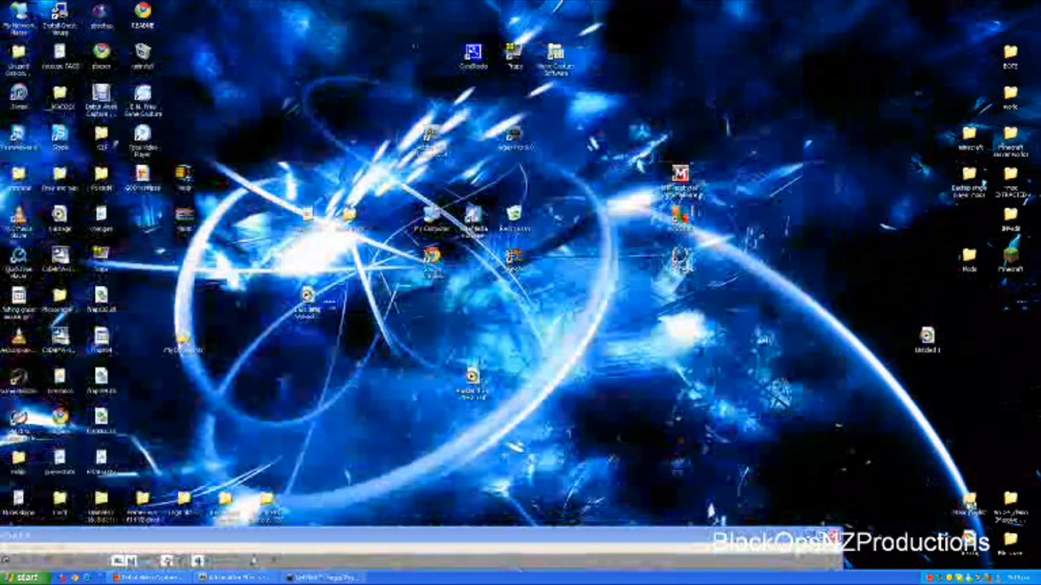
{"action": "double_click", "coordinate": [970, 503]}
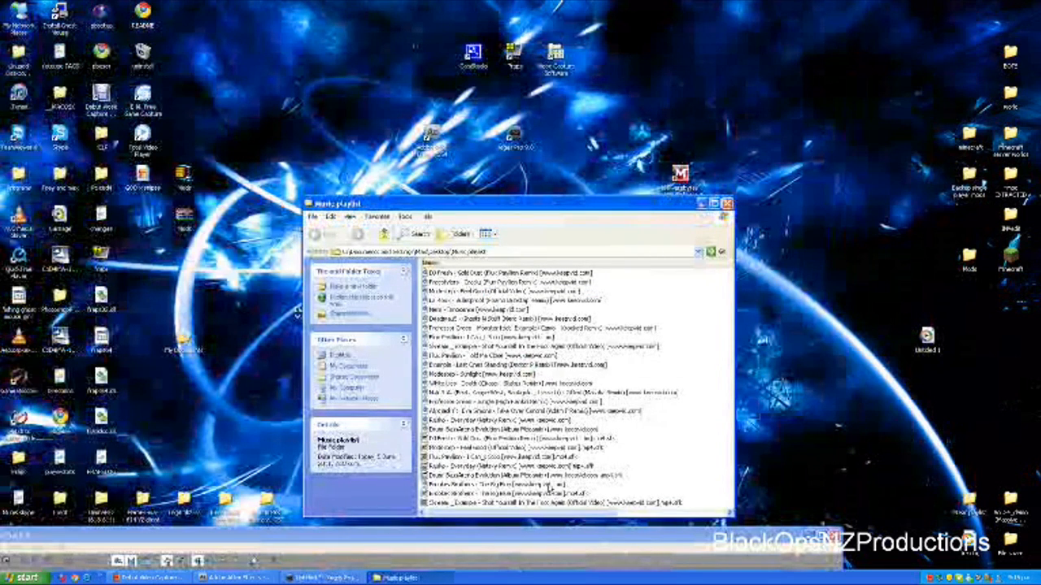
Add the Modestep - Sunlight file from the Music playlist folder below the gameplay clip and bring the whole editor window back into view
{"action": "left_click_drag", "start_coordinate": [422, 540], "coordinate": [976, 8]}
{"action": "left_click_drag", "start_coordinate": [465, 375], "coordinate": [702, 392]}
{"action": "right_click", "coordinate": [702, 392]}
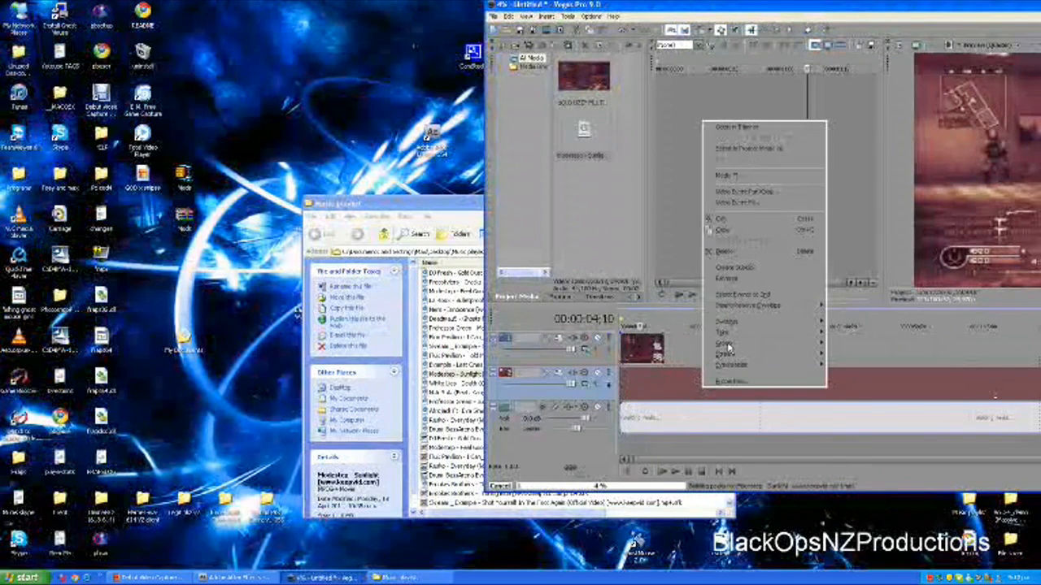
{"action": "left_click", "coordinate": [667, 398]}
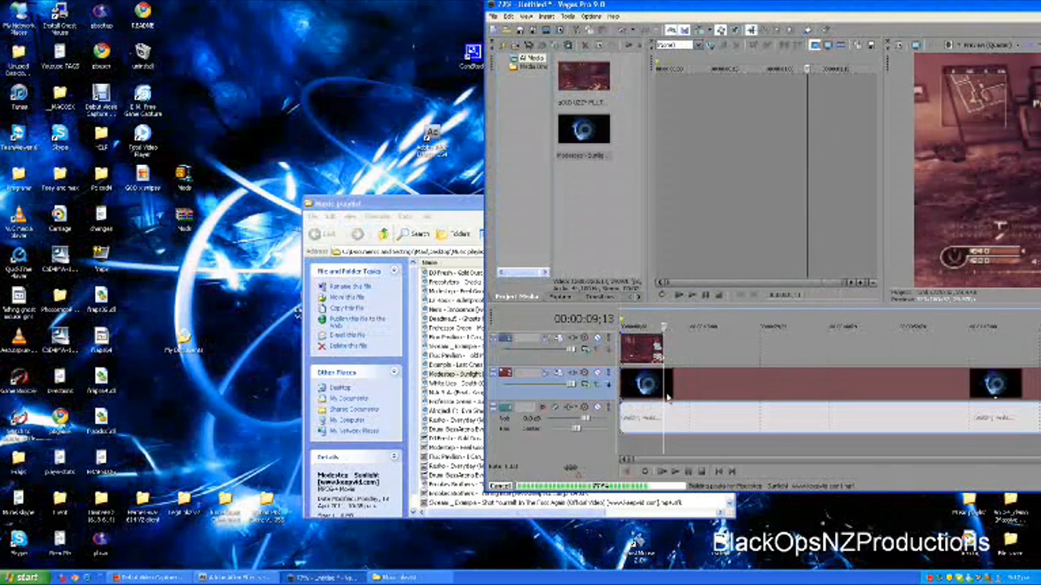
{"action": "left_click", "coordinate": [728, 346]}
{"action": "left_click_drag", "start_coordinate": [731, 9], "coordinate": [305, 7]}
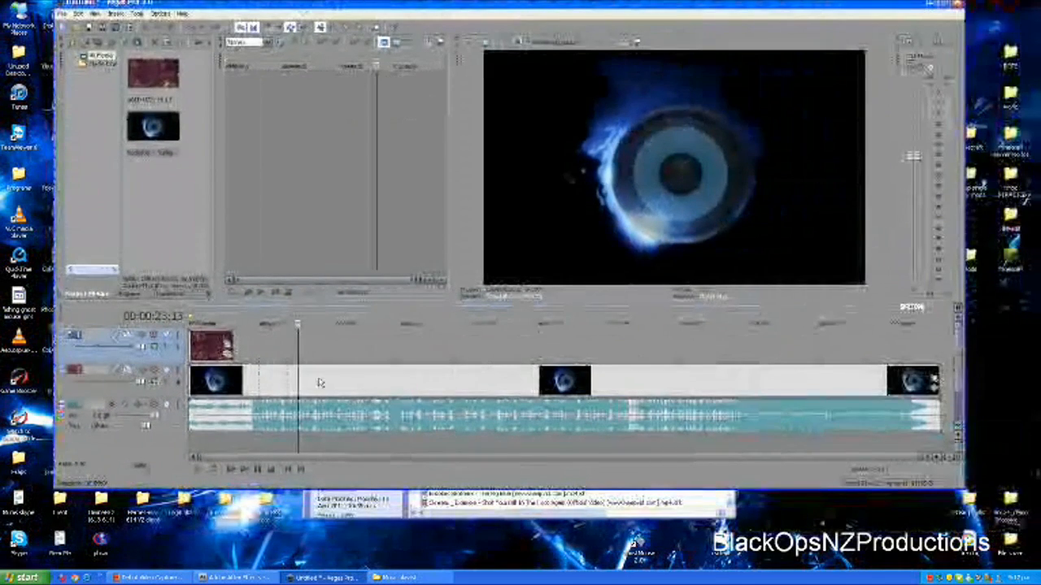
Remove the Sunlight video event from its group with the audio and delete only the video event
{"action": "left_click", "coordinate": [295, 386]}
{"action": "left_click", "coordinate": [402, 380]}
{"action": "left_click", "coordinate": [435, 380]}
{"action": "left_click", "coordinate": [353, 381]}
{"action": "left_click", "coordinate": [317, 379]}
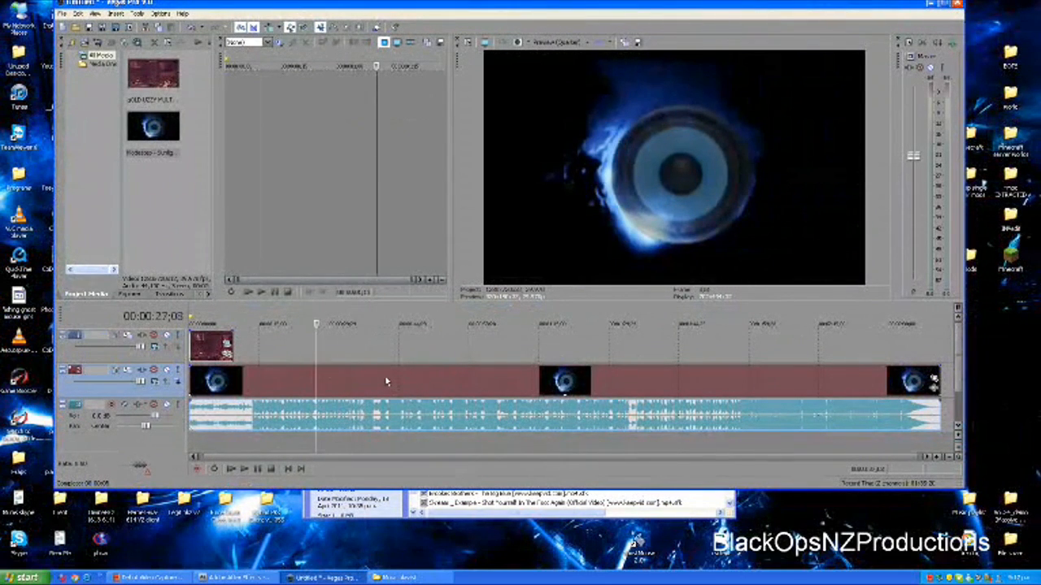
{"action": "right_click", "coordinate": [385, 378]}
{"action": "mouse_move", "coordinate": [417, 331]}
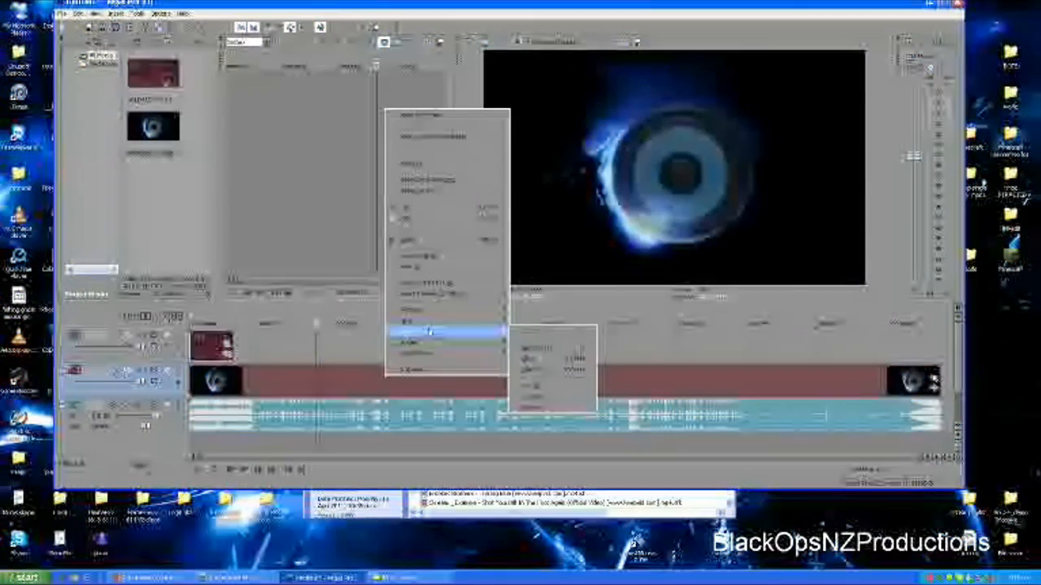
{"action": "left_click", "coordinate": [536, 348]}
{"action": "left_click", "coordinate": [394, 383]}
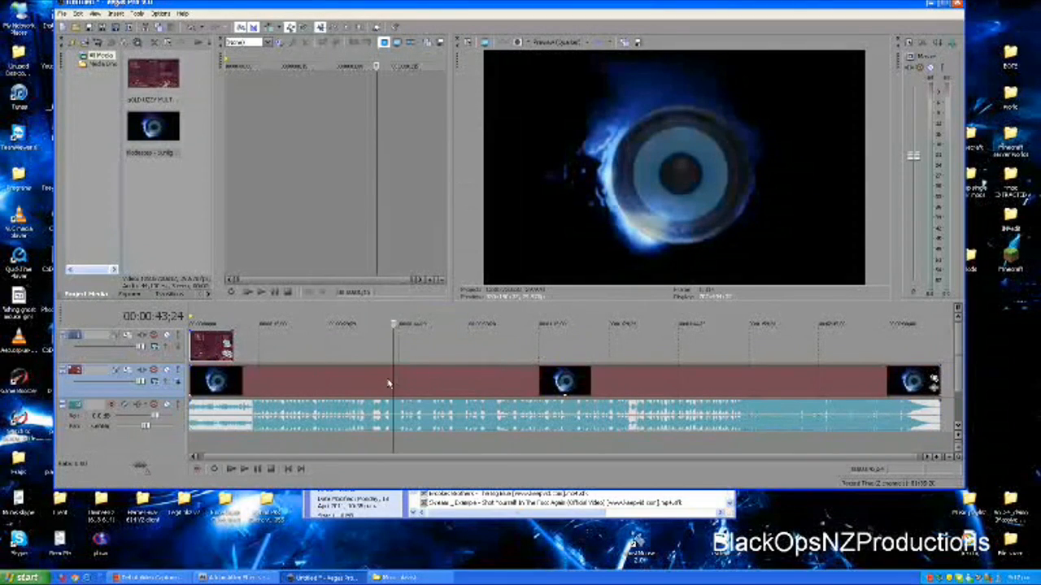
{"action": "key", "text": "Delete"}
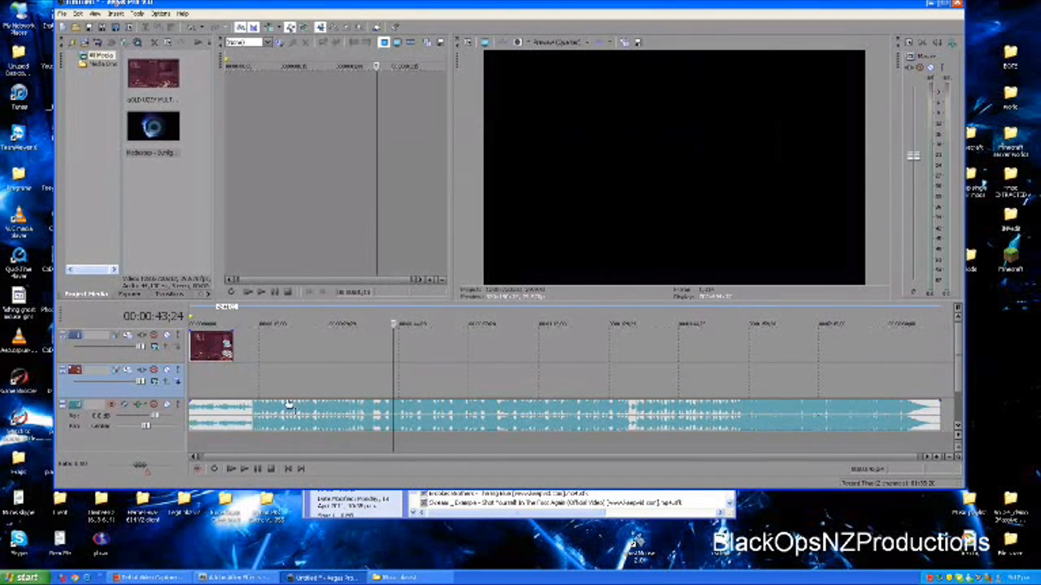
Delete the empty video track between the gameplay clip and the music track
{"action": "left_click", "coordinate": [246, 421]}
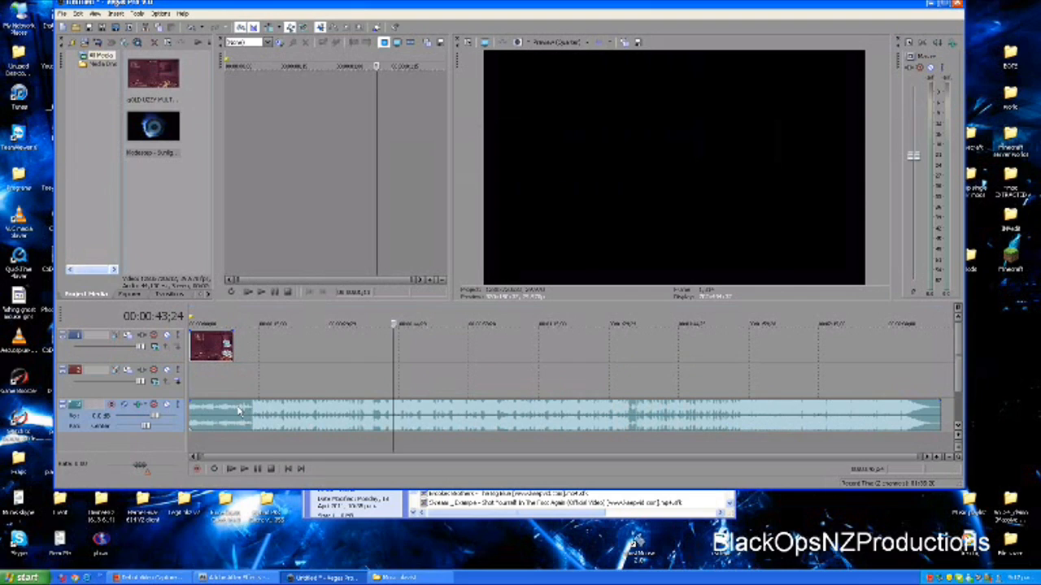
{"action": "right_click", "coordinate": [127, 394]}
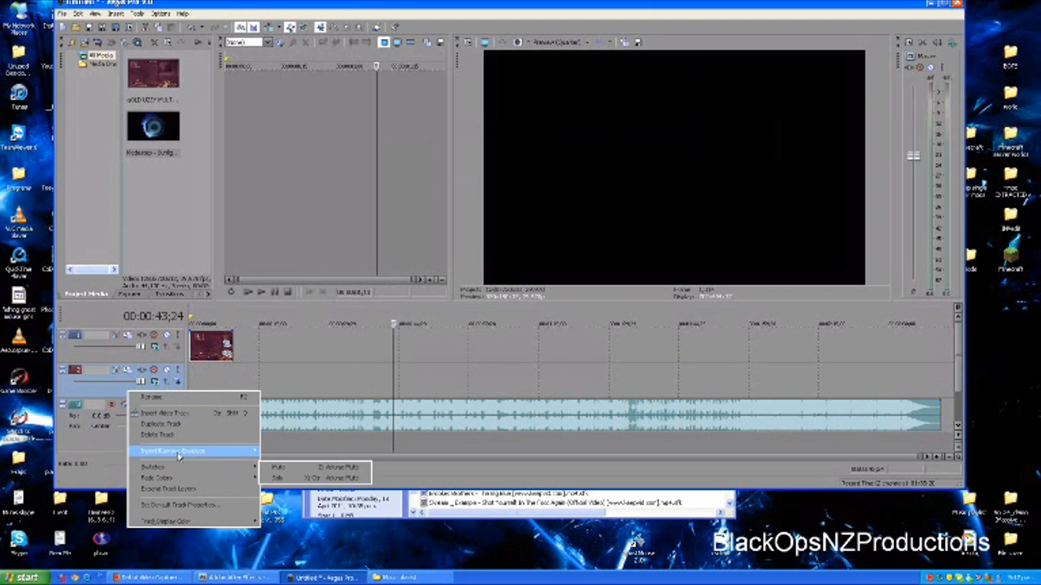
{"action": "left_click", "coordinate": [158, 435]}
Play the timeline from 00:00:00;28 to hear the music's intro and pause before the drop
{"action": "left_click", "coordinate": [199, 348]}
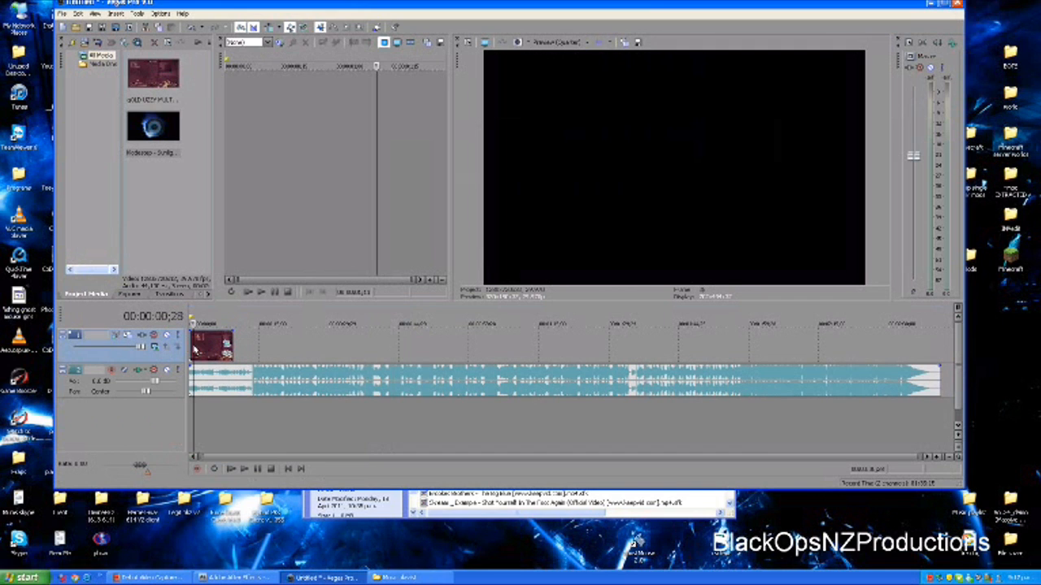
{"action": "key", "text": "space"}
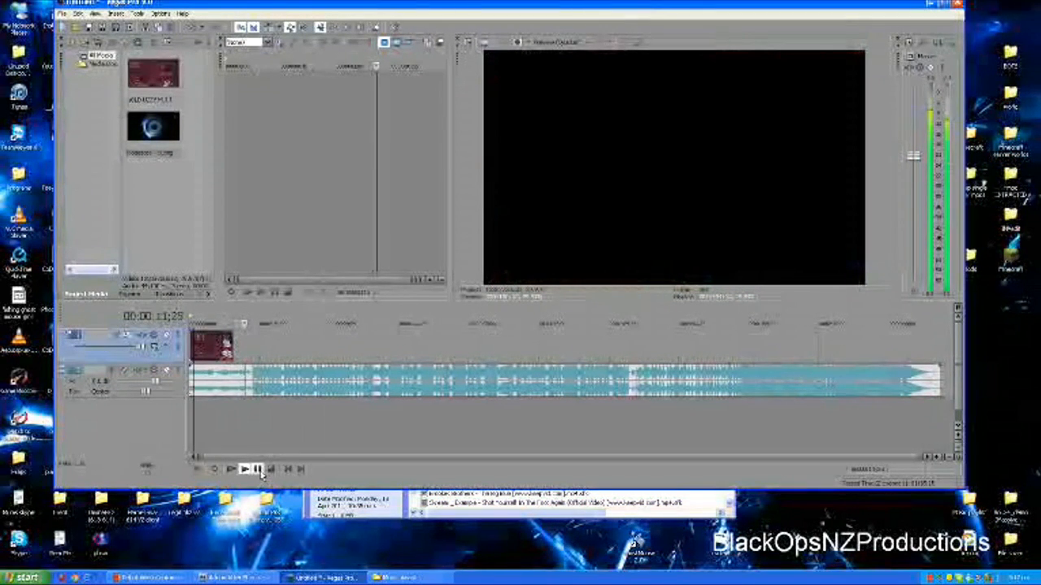
{"action": "left_click", "coordinate": [257, 469]}
Shift the gameplay clip later on its track so that its opening overlaps the drop in the music
{"action": "left_click", "coordinate": [205, 347]}
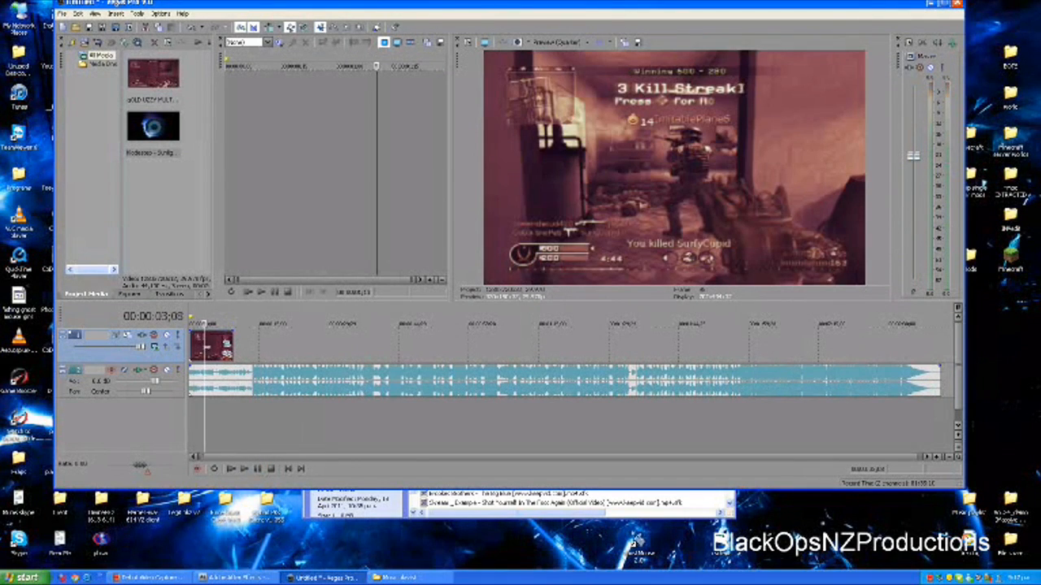
{"action": "left_click", "coordinate": [218, 353]}
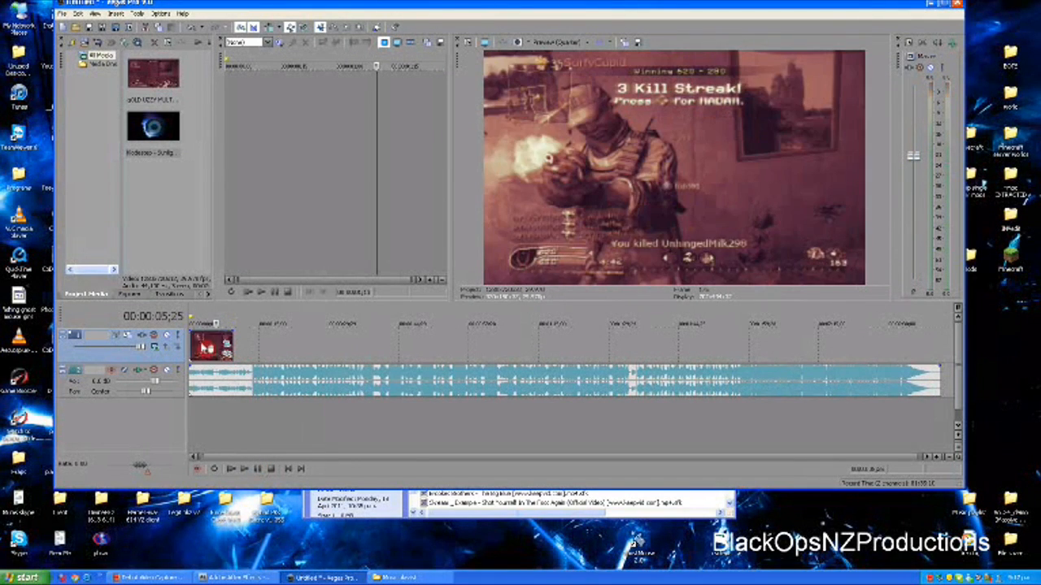
{"action": "left_click_drag", "start_coordinate": [218, 353], "coordinate": [273, 353]}
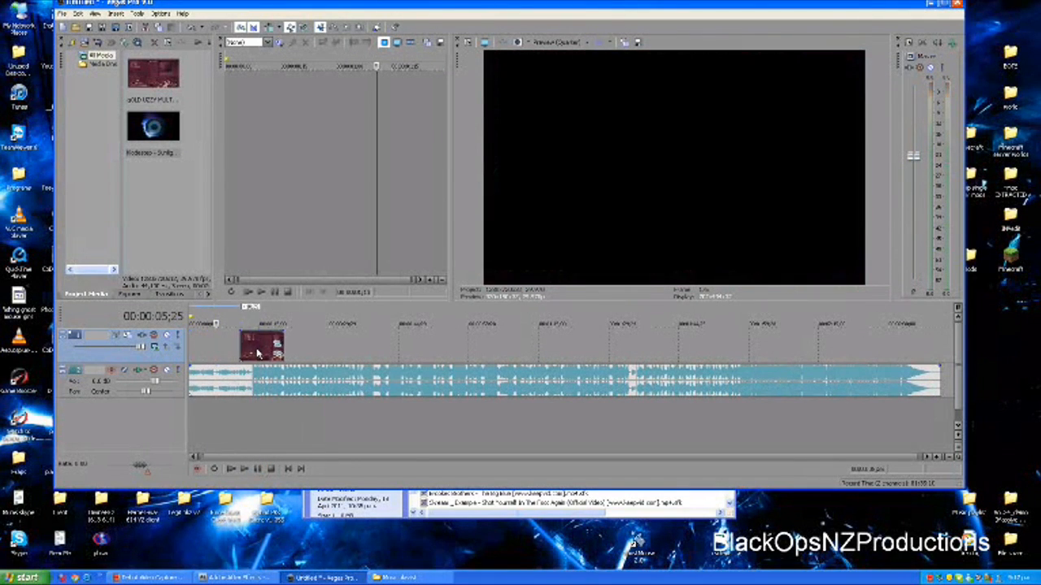
Examine the gameplay frame by frame around 00:00:13 to locate the first kill relative to the music drop
{"action": "left_click", "coordinate": [253, 352]}
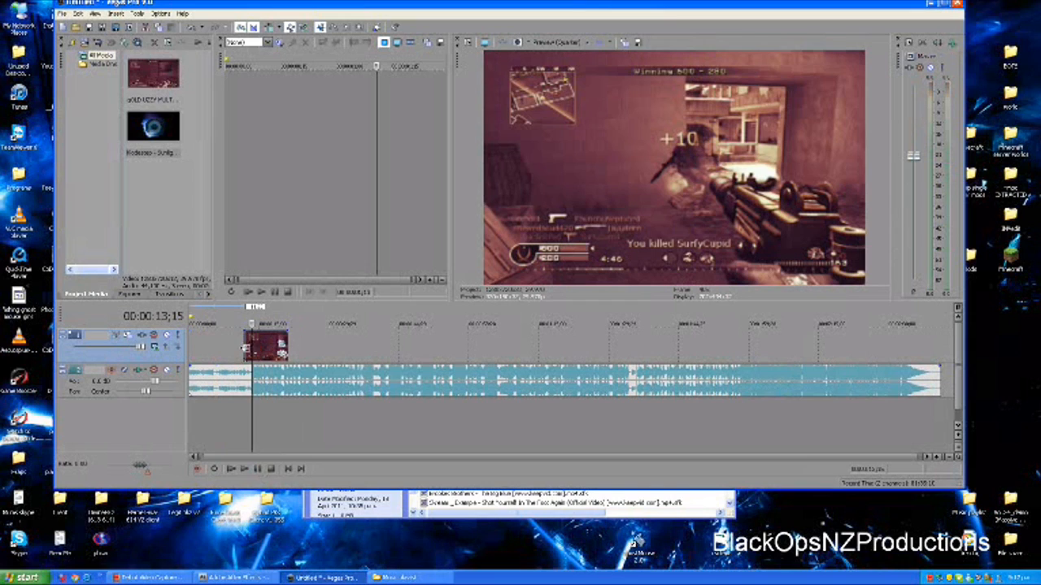
{"action": "key", "text": "Left"}
{"action": "key", "text": "Left"}
{"action": "key", "text": "Left"}
{"action": "key", "text": "Left"}
{"action": "key", "text": "Left"}
{"action": "key", "text": "Left"}
{"action": "key", "text": "Left"}
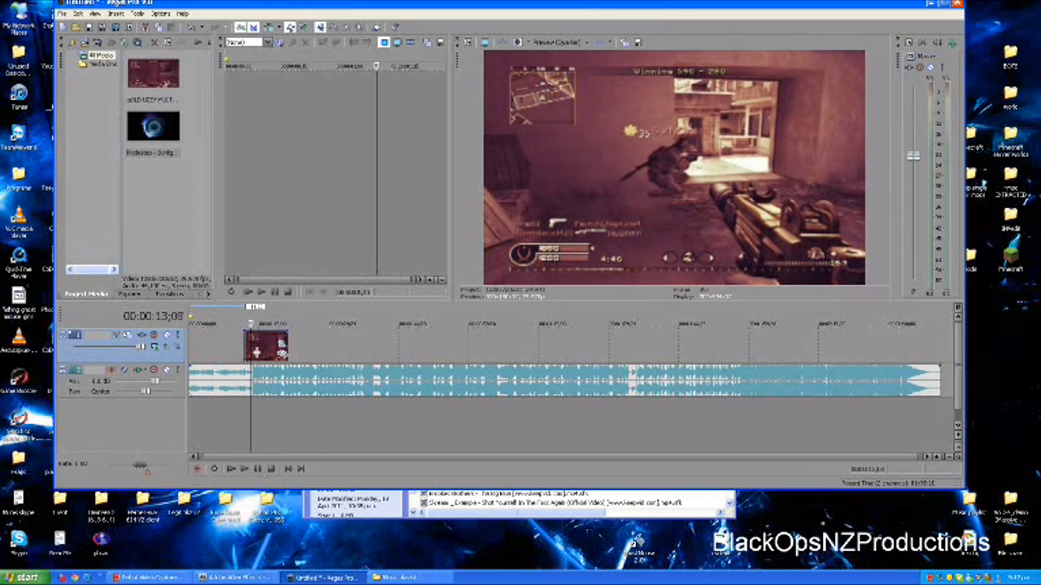
{"action": "key", "text": "Right"}
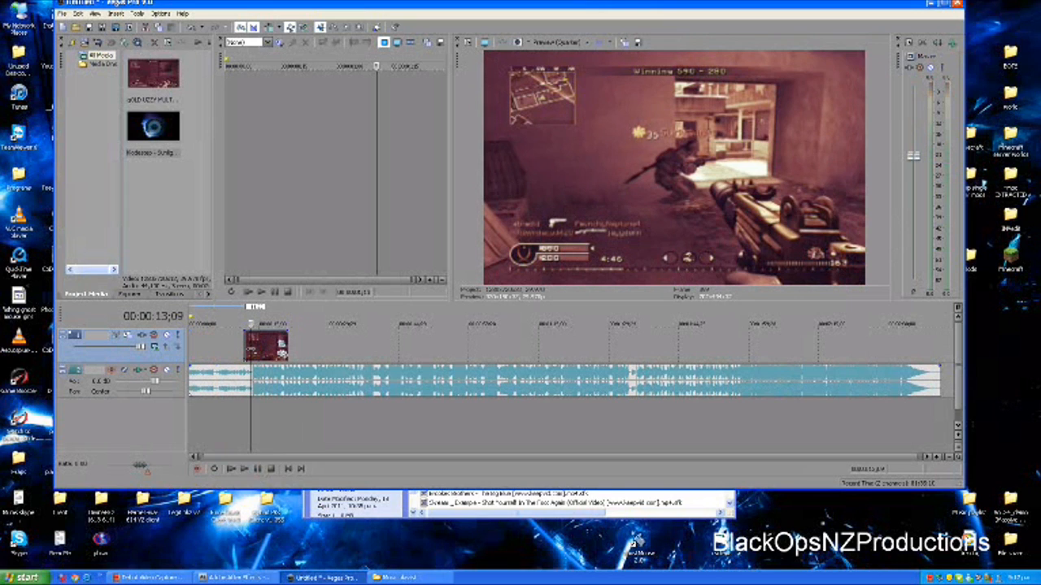
{"action": "key", "text": "Left"}
{"action": "key", "text": "Left"}
{"action": "key", "text": "Left"}
{"action": "key", "text": "Left"}
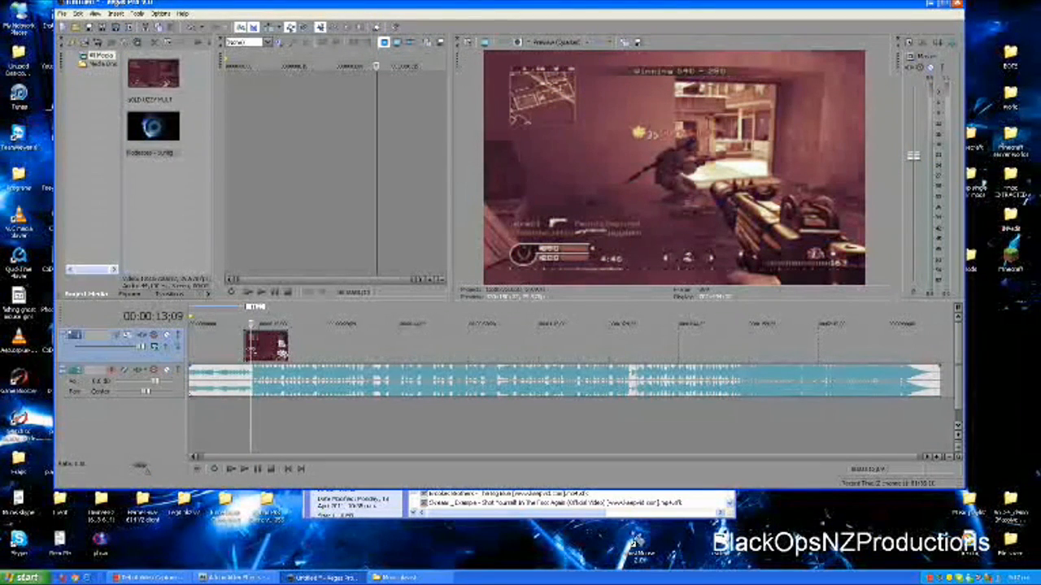
{"action": "key", "text": "Left"}
{"action": "key", "text": "Left"}
{"action": "key", "text": "Left"}
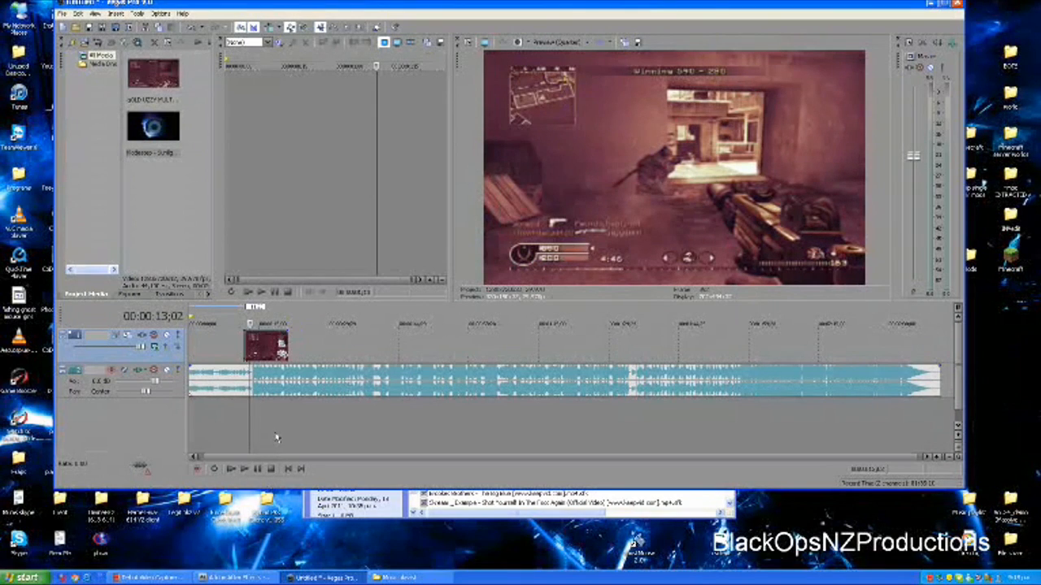
{"action": "key", "text": "Right"}
{"action": "key", "text": "Right"}
{"action": "key", "text": "Right"}
{"action": "key", "text": "Right"}
{"action": "key", "text": "Right"}
{"action": "key", "text": "Right"}
{"action": "key", "text": "Right"}
{"action": "key", "text": "Right"}
{"action": "key", "text": "Right"}
{"action": "key", "text": "Right"}
{"action": "key", "text": "Right"}
{"action": "key", "text": "Left"}
{"action": "key", "text": "Left"}
{"action": "key", "text": "Left"}
{"action": "key", "text": "Right"}
{"action": "key", "text": "Right"}
Nudge the gameplay clip slightly later to line up its first kill with the music drop, checking the frames up to 00:00:13;25
{"action": "scroll", "coordinate": [269, 371], "scroll_direction": "up", "scroll_amount": 5}
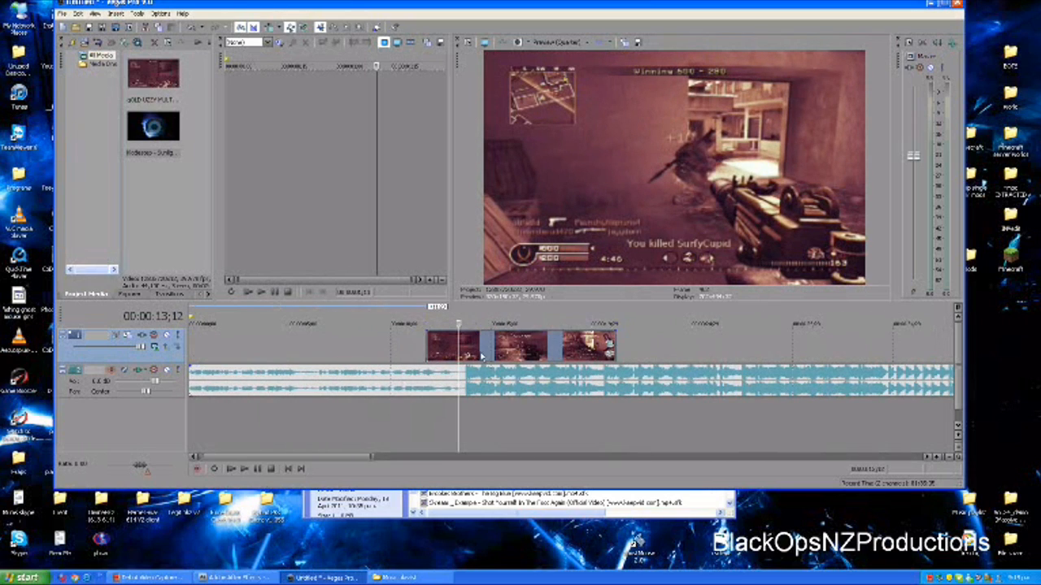
{"action": "left_click_drag", "start_coordinate": [464, 348], "coordinate": [472, 353]}
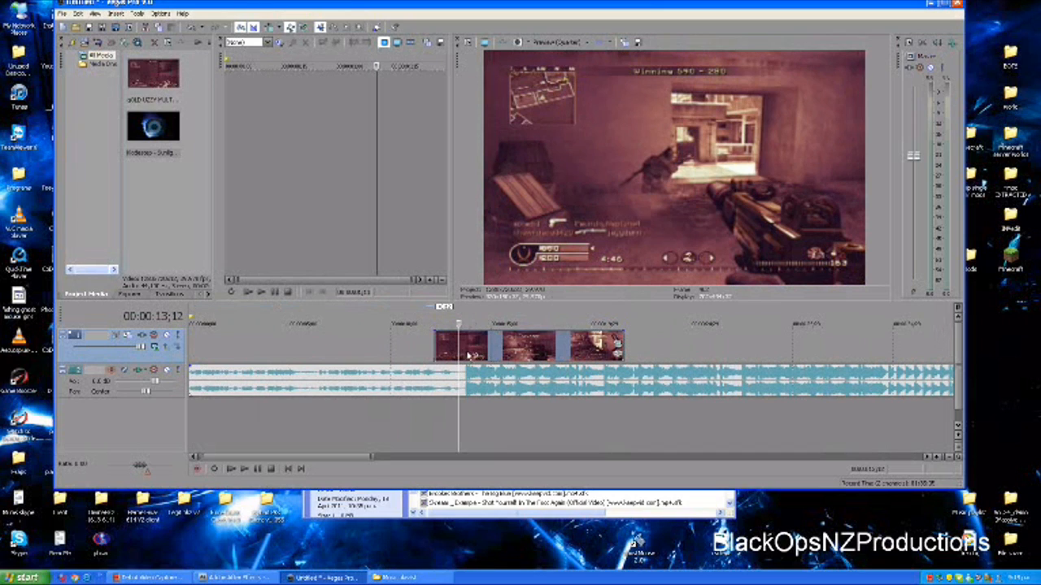
{"action": "left_click", "coordinate": [466, 352]}
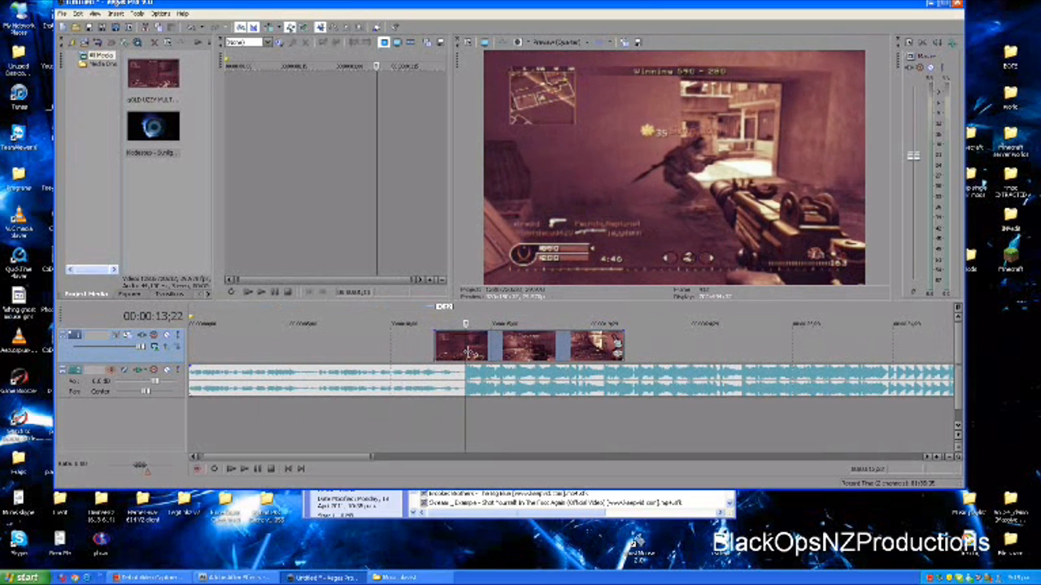
{"action": "left_click", "coordinate": [468, 352]}
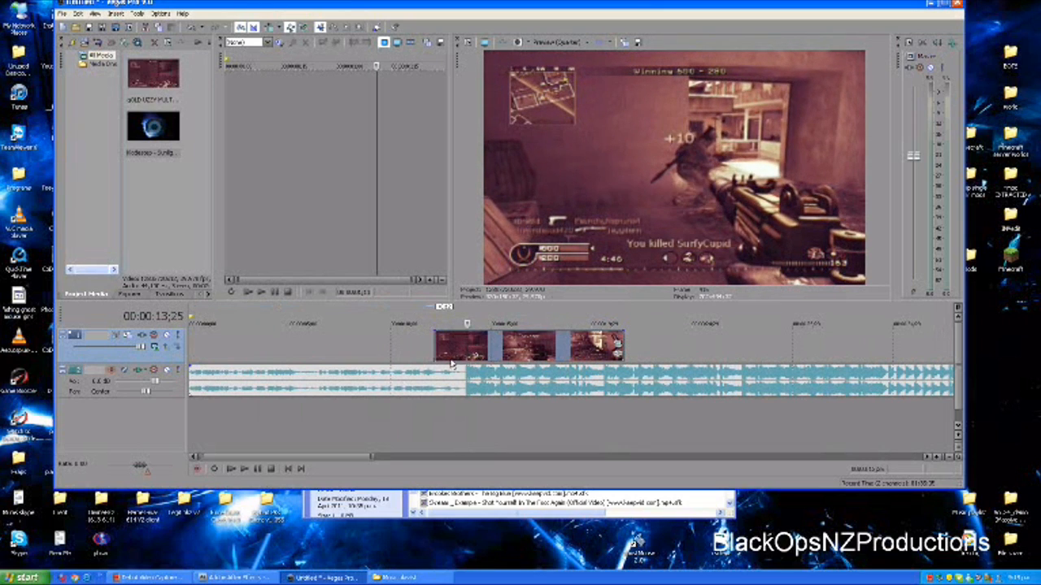
Play the timeline from just before the gameplay clip to check the sync, and place the cursor at 00:00:14;29
{"action": "left_click", "coordinate": [411, 359]}
{"action": "key", "text": "space"}
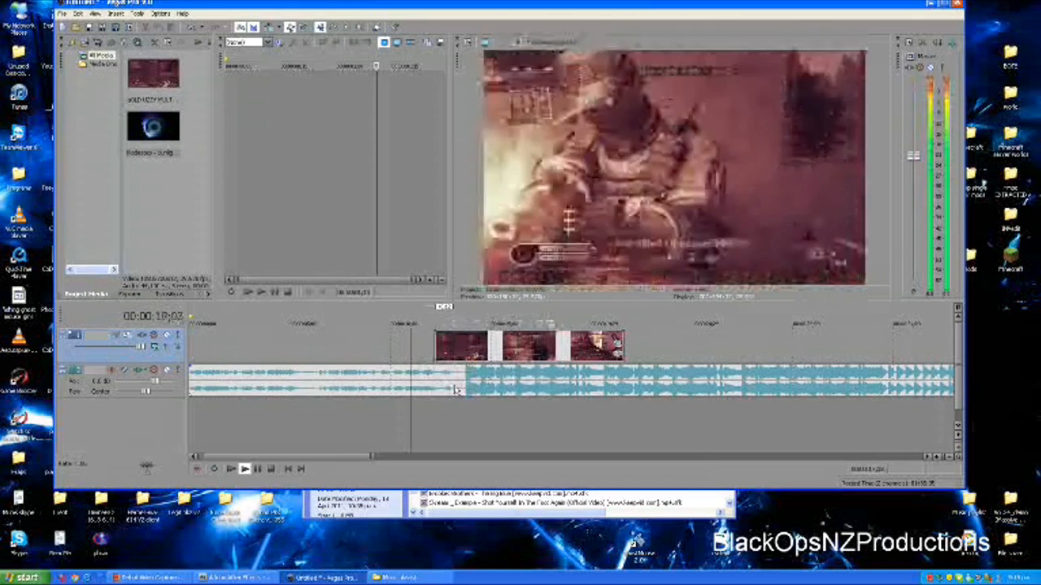
{"action": "key", "text": "space"}
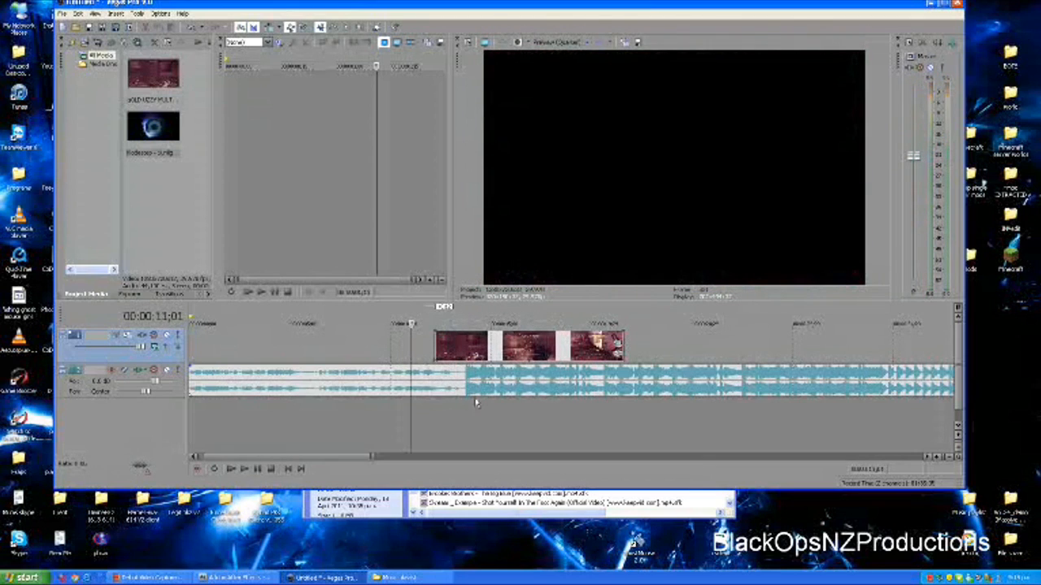
{"action": "left_click", "coordinate": [490, 404]}
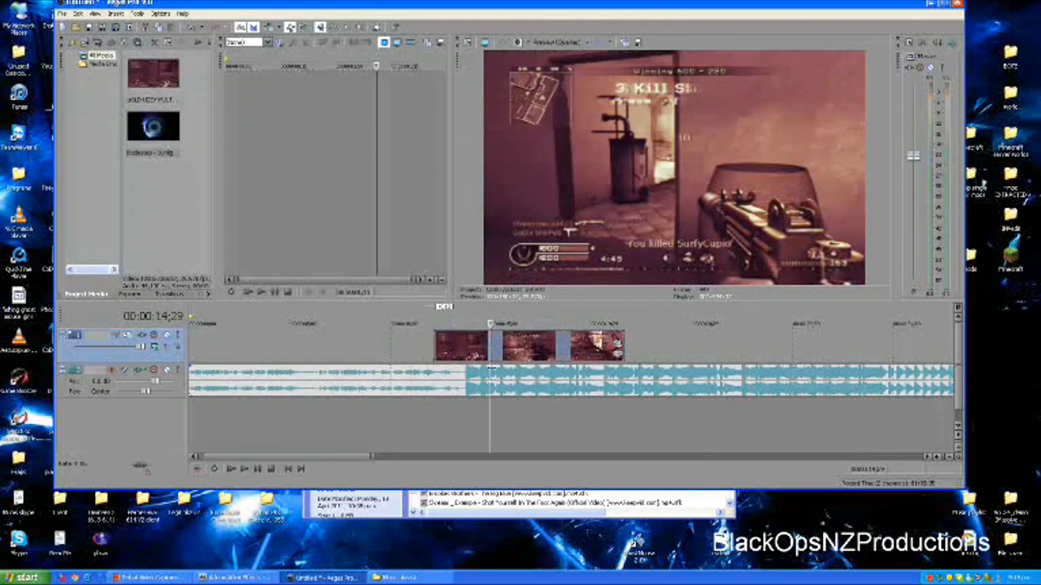
Find the kill transition in the gameplay clip after the music drop and split the clip at 00:00:18;09
{"action": "left_click", "coordinate": [554, 362]}
{"action": "left_click", "coordinate": [570, 348]}
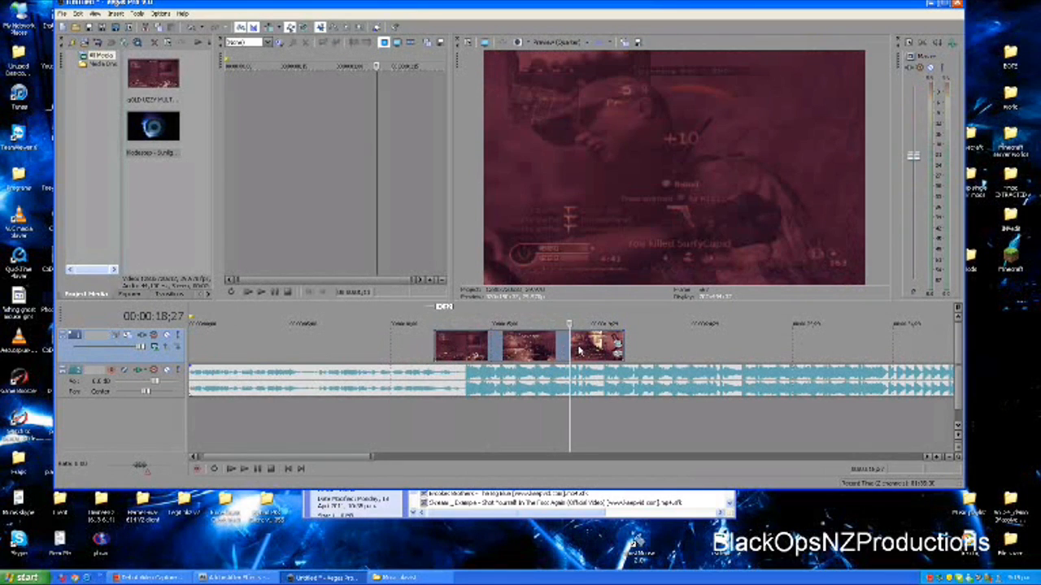
{"action": "left_click", "coordinate": [582, 353]}
{"action": "left_click", "coordinate": [564, 354]}
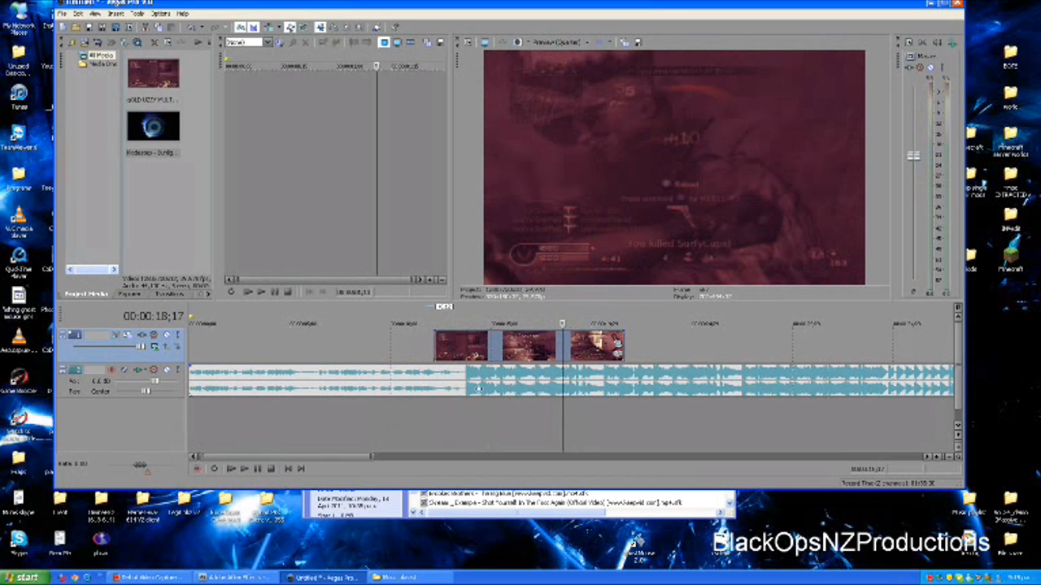
{"action": "key", "text": "Left"}
{"action": "key", "text": "Left"}
{"action": "key", "text": "Left"}
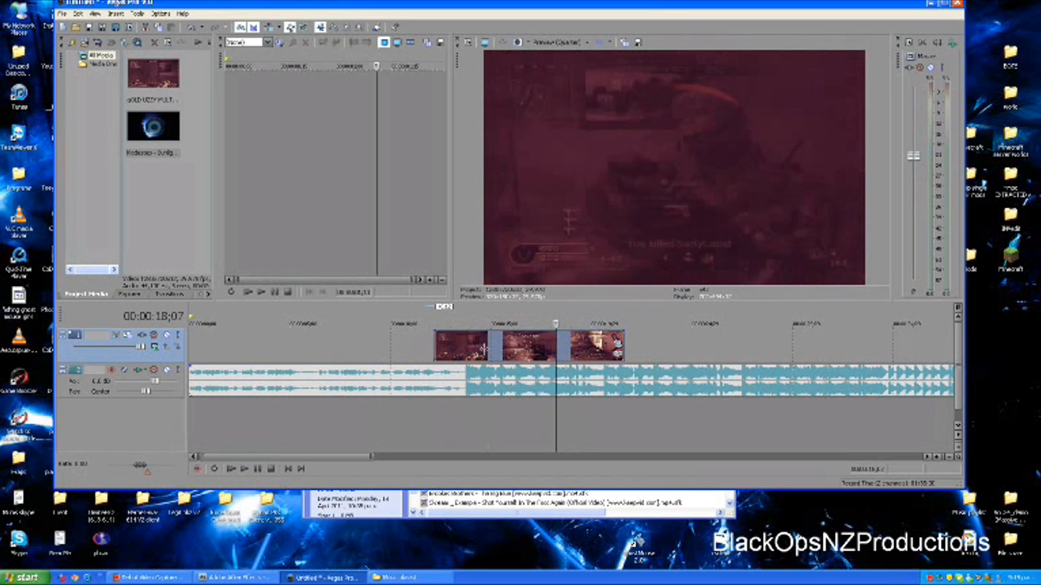
{"action": "key", "text": "Right"}
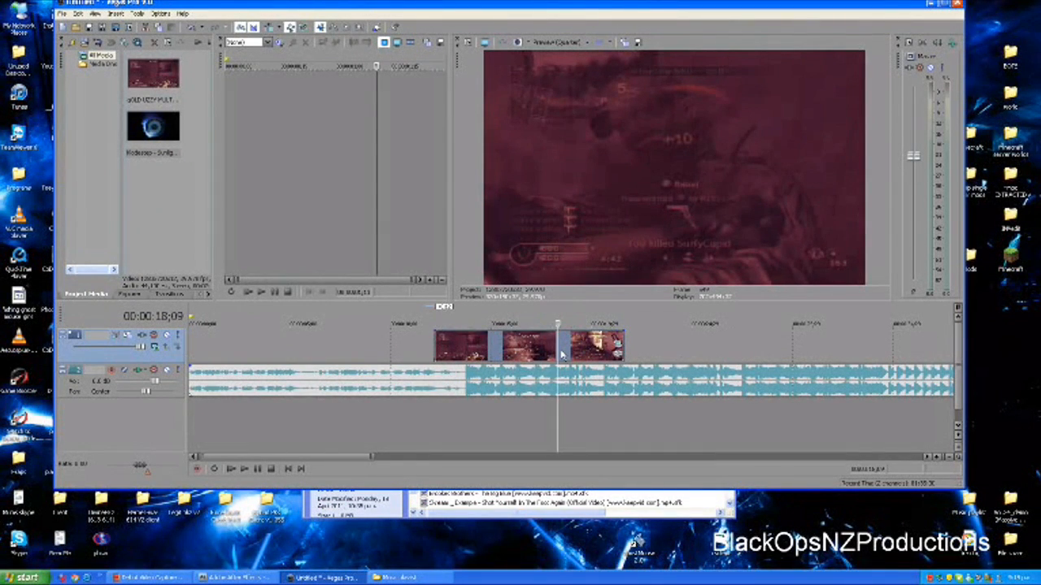
Move the first gameplay part to end at the music drop at 00:00:13;23 and the second part to start there
{"action": "left_click_drag", "start_coordinate": [536, 356], "coordinate": [452, 353]}
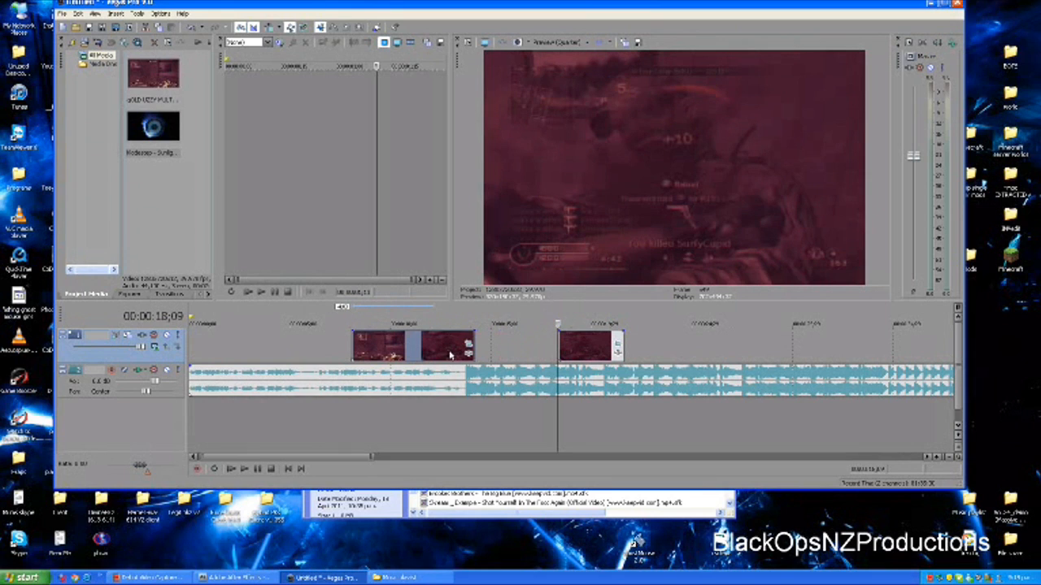
{"action": "left_click", "coordinate": [464, 377]}
{"action": "scroll", "coordinate": [495, 407], "scroll_direction": "up", "scroll_amount": 7}
{"action": "left_click", "coordinate": [580, 415]}
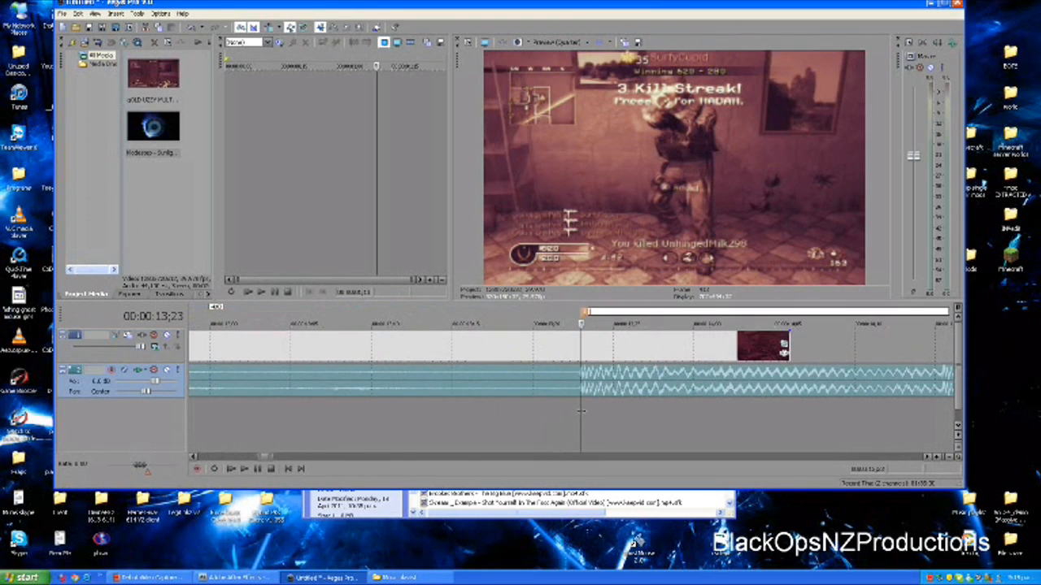
{"action": "scroll", "coordinate": [604, 403], "scroll_direction": "down", "scroll_amount": 2}
{"action": "scroll", "coordinate": [604, 402], "scroll_direction": "down", "scroll_amount": 3}
{"action": "left_click_drag", "start_coordinate": [538, 353], "coordinate": [512, 352]}
{"action": "left_click_drag", "start_coordinate": [906, 352], "coordinate": [633, 338]}
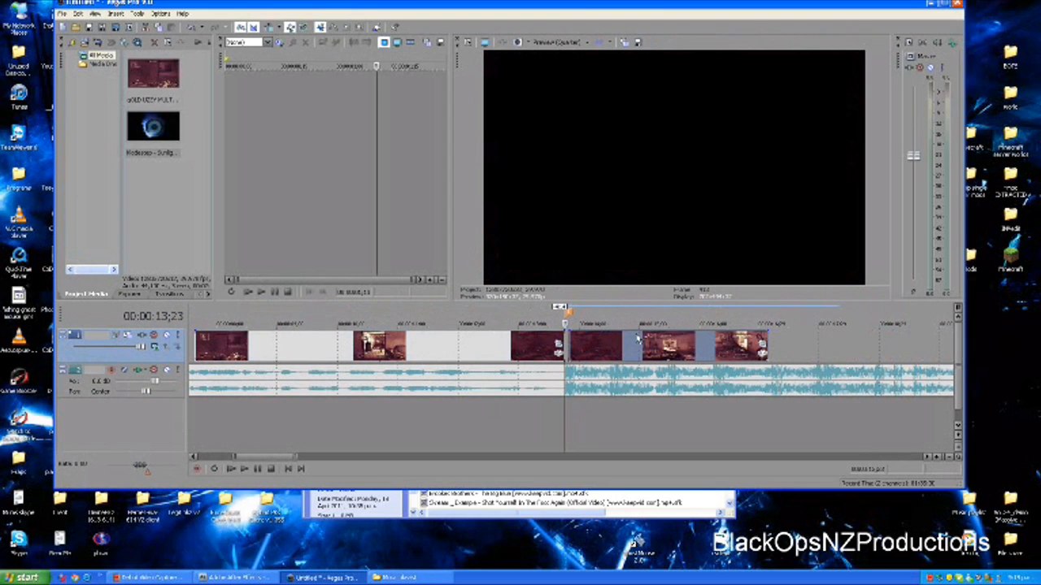
Play the timeline from the start of the gameplay to check the cut against the music drop
{"action": "scroll", "coordinate": [497, 367], "scroll_direction": "down", "scroll_amount": 3}
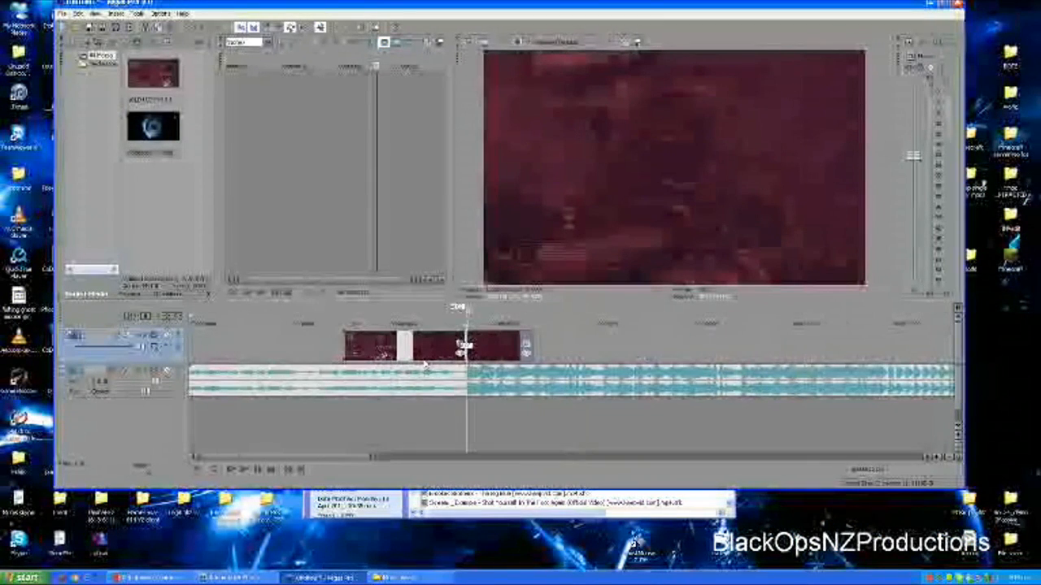
{"action": "left_click", "coordinate": [348, 350]}
{"action": "key", "text": "space"}
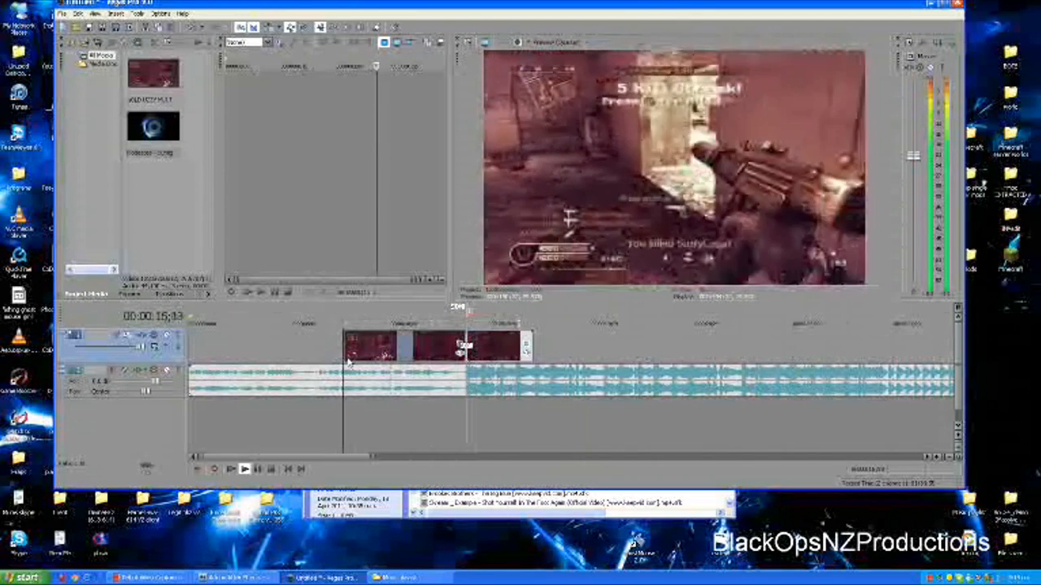
{"action": "scroll", "coordinate": [351, 366], "scroll_direction": "down", "scroll_amount": 4}
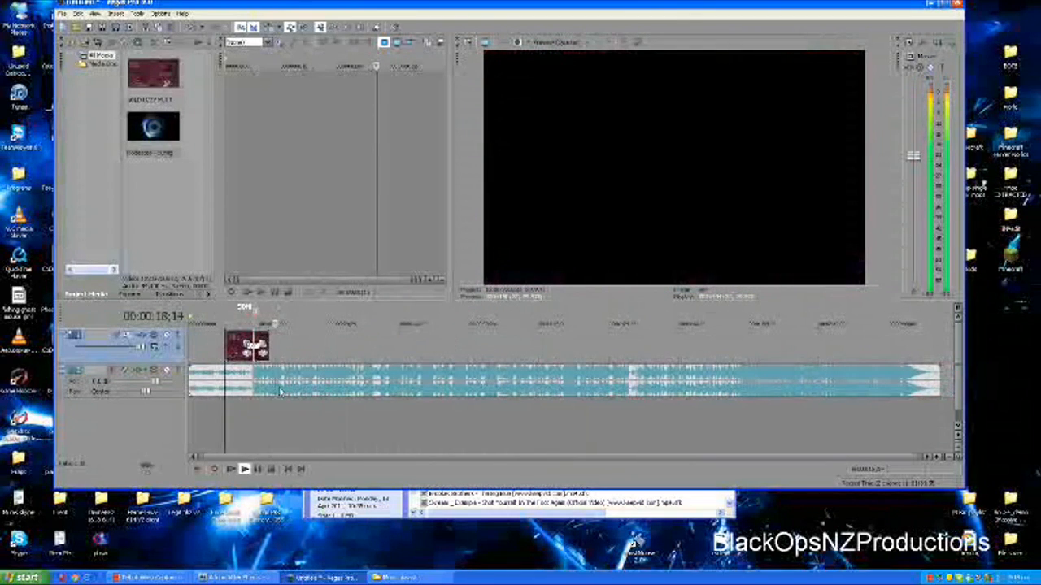
{"action": "scroll", "coordinate": [279, 392], "scroll_direction": "up", "scroll_amount": 5}
{"action": "key", "text": "space"}
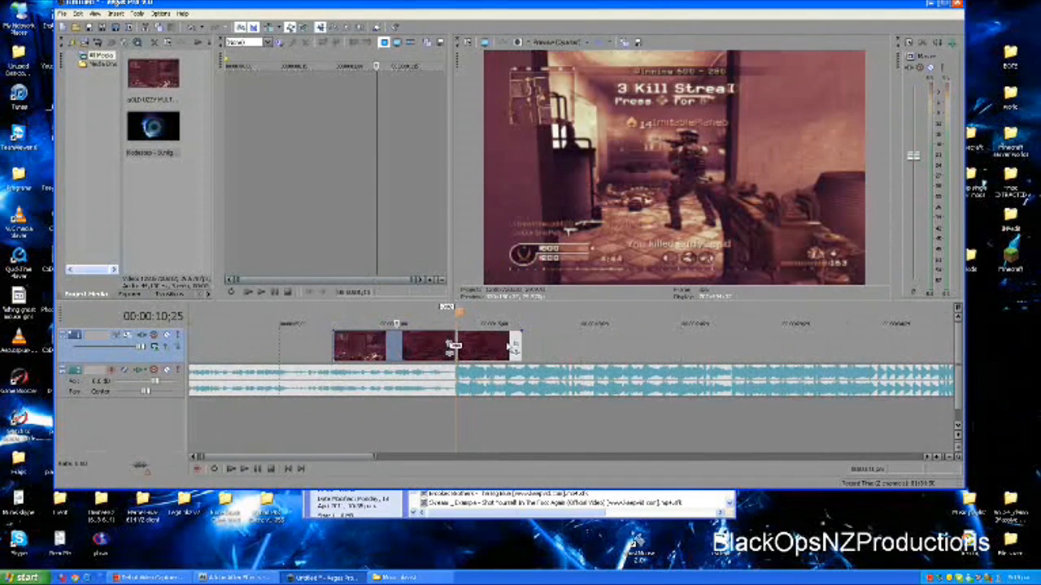
Apply the Sharpen video effect with the Medium preset to both gameplay clips, keeping its default amount
{"action": "left_click", "coordinate": [208, 296]}
{"action": "left_click", "coordinate": [200, 296]}
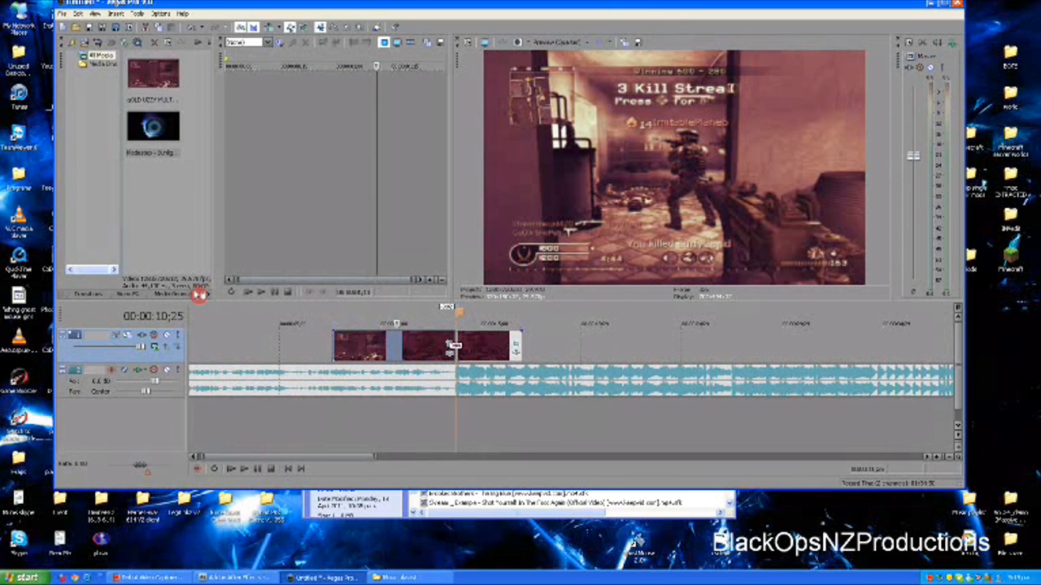
{"action": "left_click", "coordinate": [174, 295]}
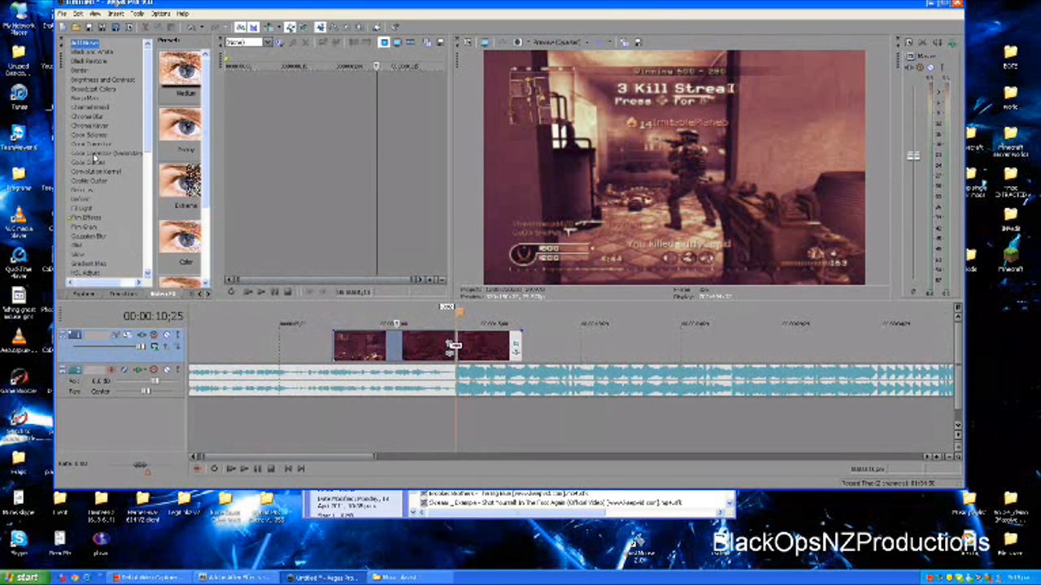
{"action": "scroll", "coordinate": [95, 163], "scroll_direction": "down", "scroll_amount": 8}
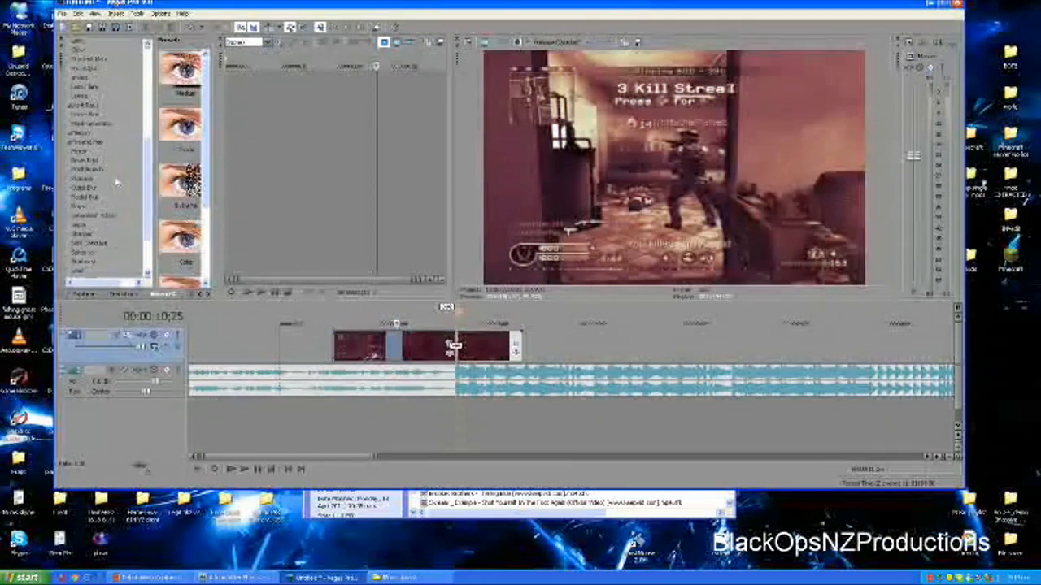
{"action": "left_click", "coordinate": [84, 235]}
{"action": "left_click_drag", "start_coordinate": [181, 140], "coordinate": [299, 285]}
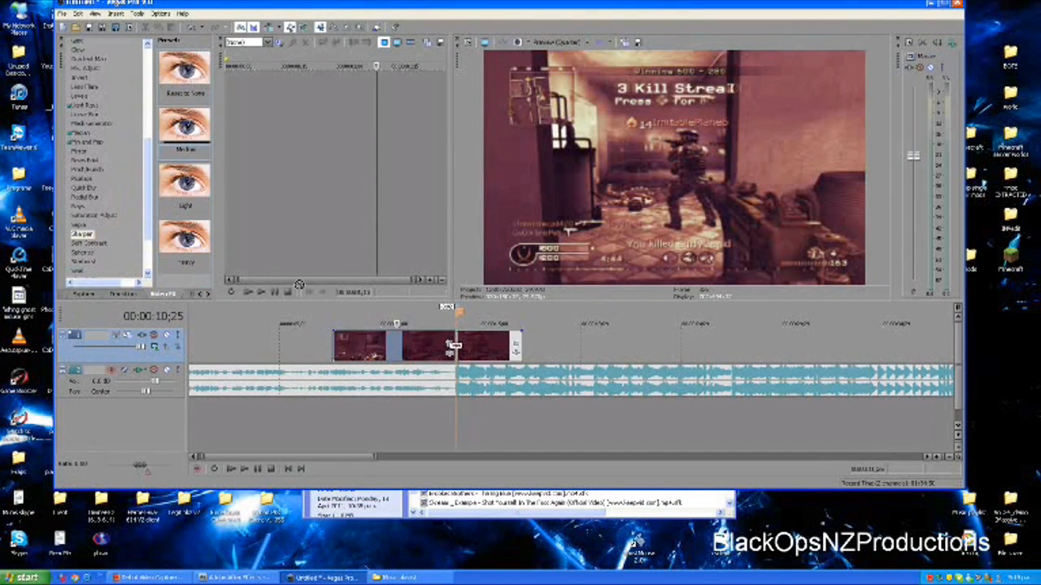
{"action": "left_click_drag", "start_coordinate": [360, 355], "coordinate": [415, 357]}
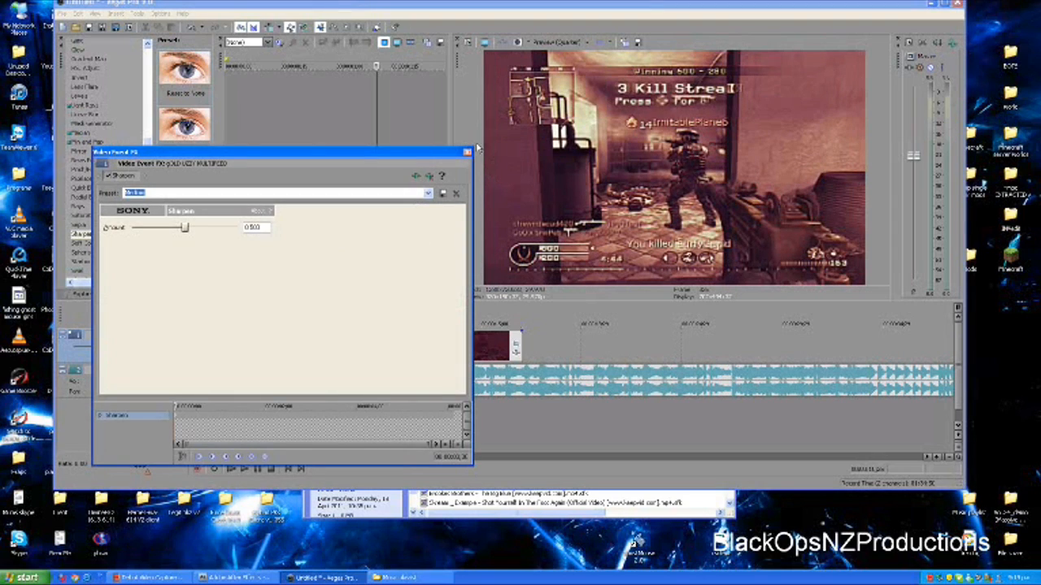
{"action": "left_click", "coordinate": [467, 154]}
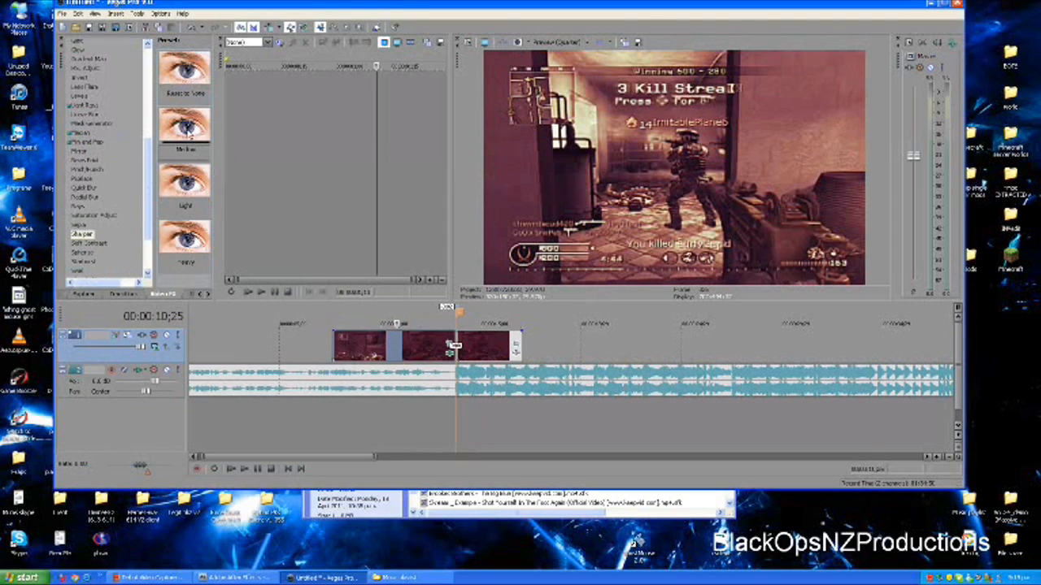
{"action": "left_click_drag", "start_coordinate": [493, 351], "coordinate": [493, 352]}
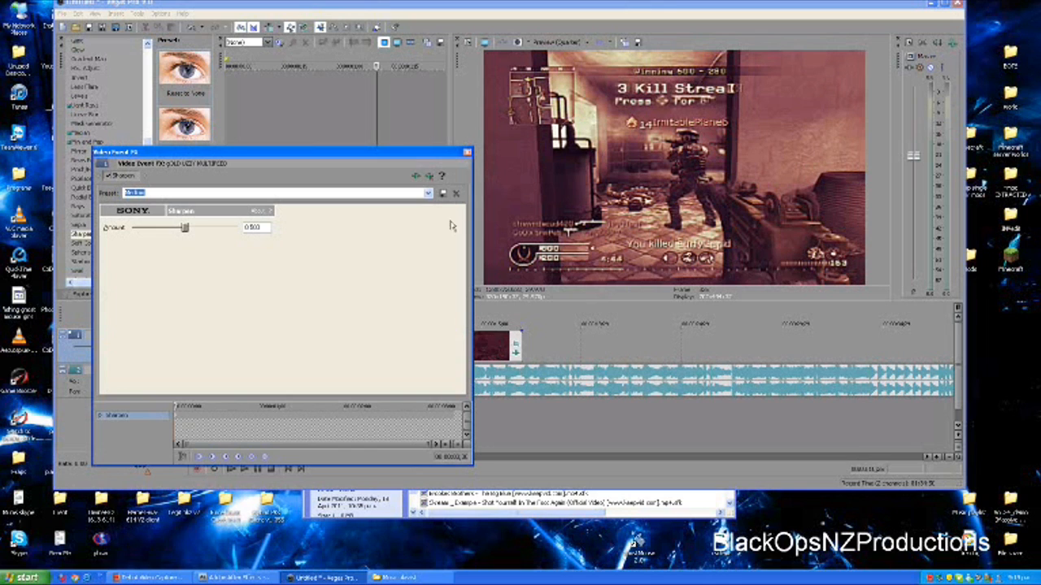
{"action": "left_click", "coordinate": [466, 152]}
Play the sharpened gameplay and check the frames around its start up to 00:00:08;25
{"action": "left_click", "coordinate": [368, 350]}
{"action": "key", "text": "space"}
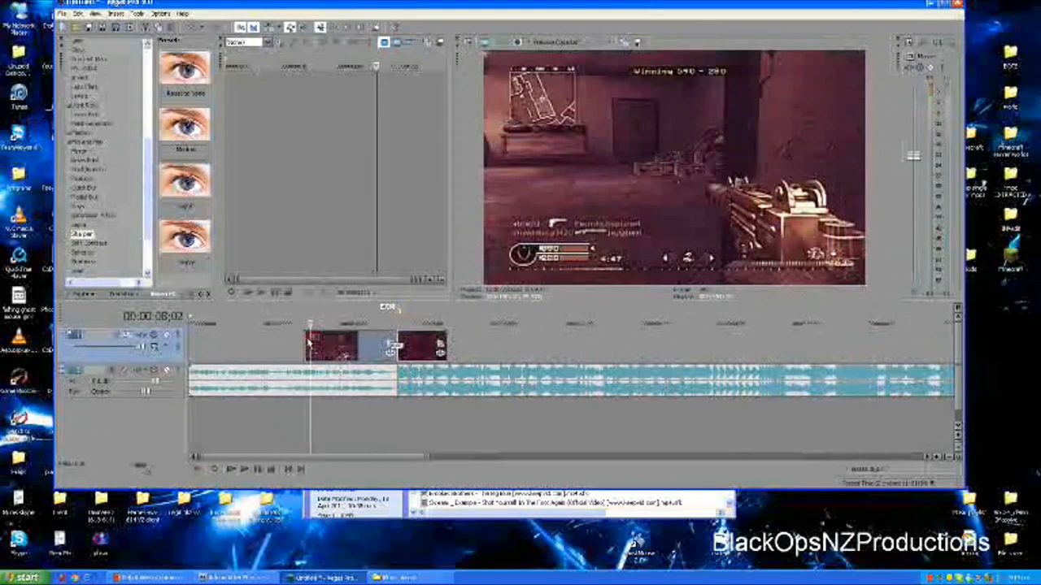
{"action": "left_click", "coordinate": [294, 346]}
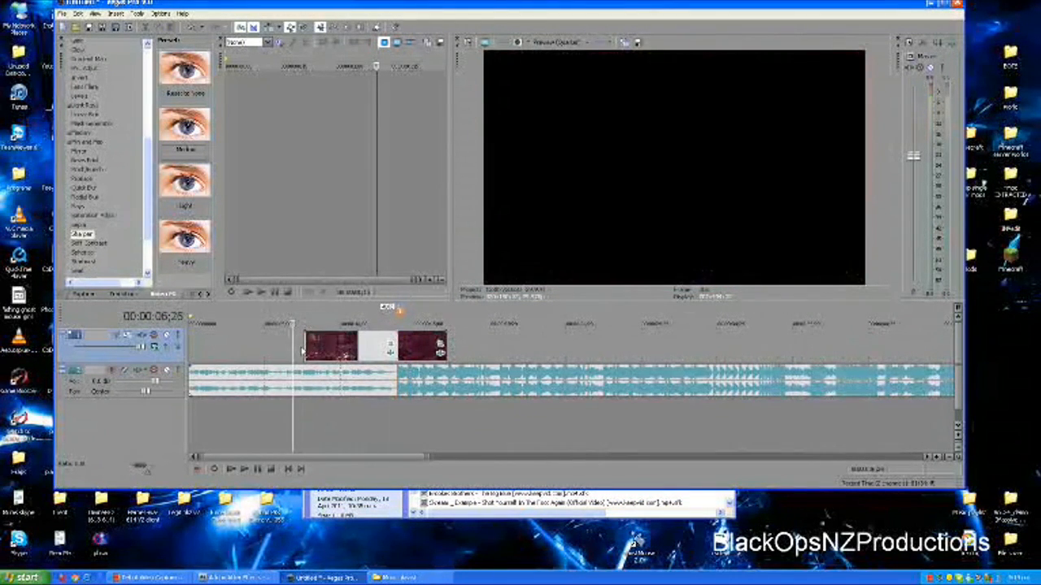
{"action": "left_click", "coordinate": [323, 345]}
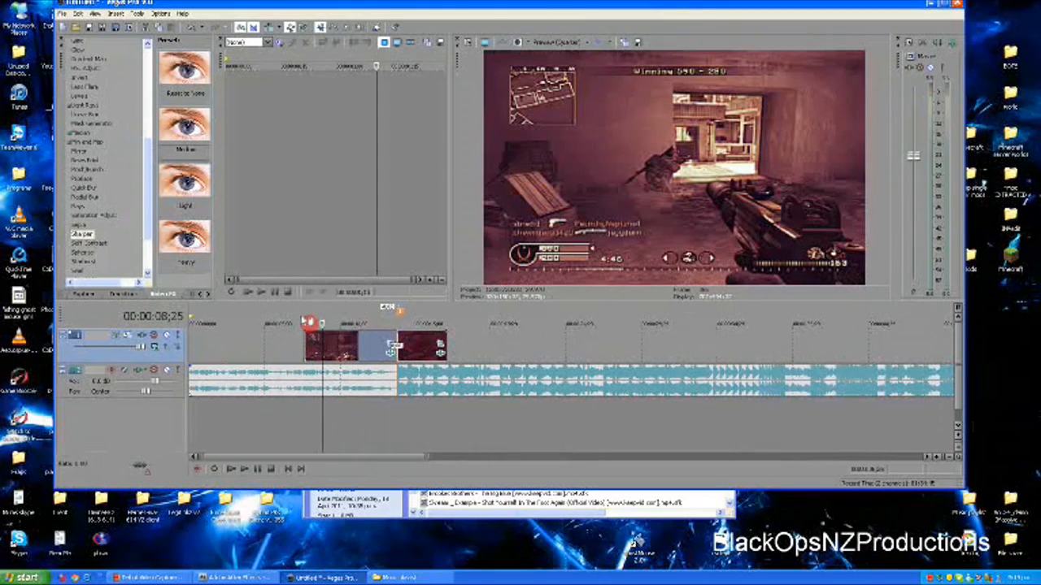
Set the loop region to span both gameplay clips, from the start of the first to the end of the second
{"action": "double_click", "coordinate": [328, 312]}
{"action": "left_click_drag", "start_coordinate": [190, 317], "coordinate": [304, 317]}
{"action": "left_click_drag", "start_coordinate": [394, 316], "coordinate": [446, 323]}
{"action": "scroll", "coordinate": [328, 350], "scroll_direction": "up", "scroll_amount": 2}
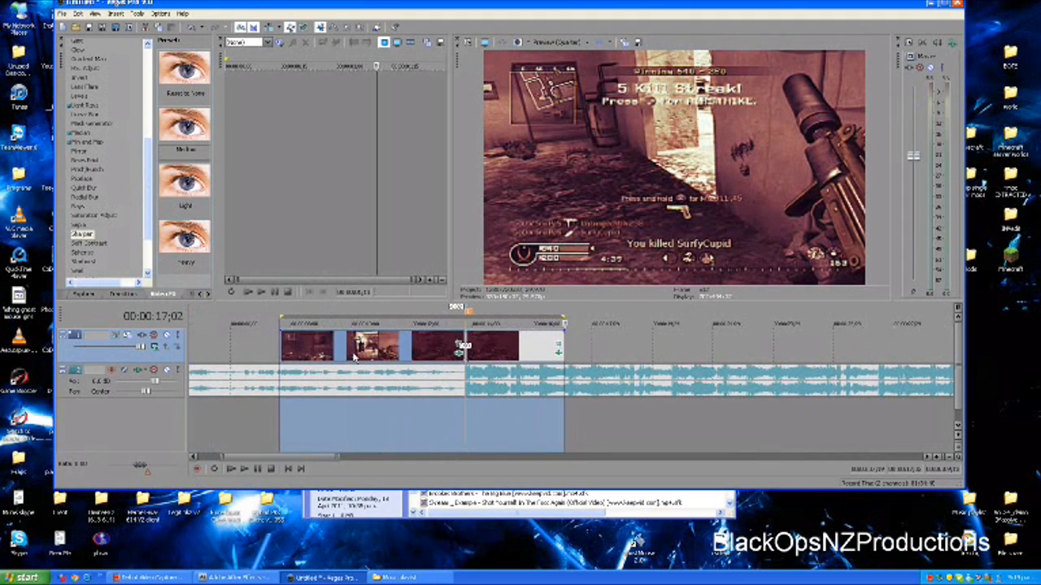
{"action": "scroll", "coordinate": [354, 358], "scroll_direction": "down", "scroll_amount": 1}
Open the Render As settings to review the output format, template and loop region option, and close them without rendering
{"action": "left_click", "coordinate": [60, 14]}
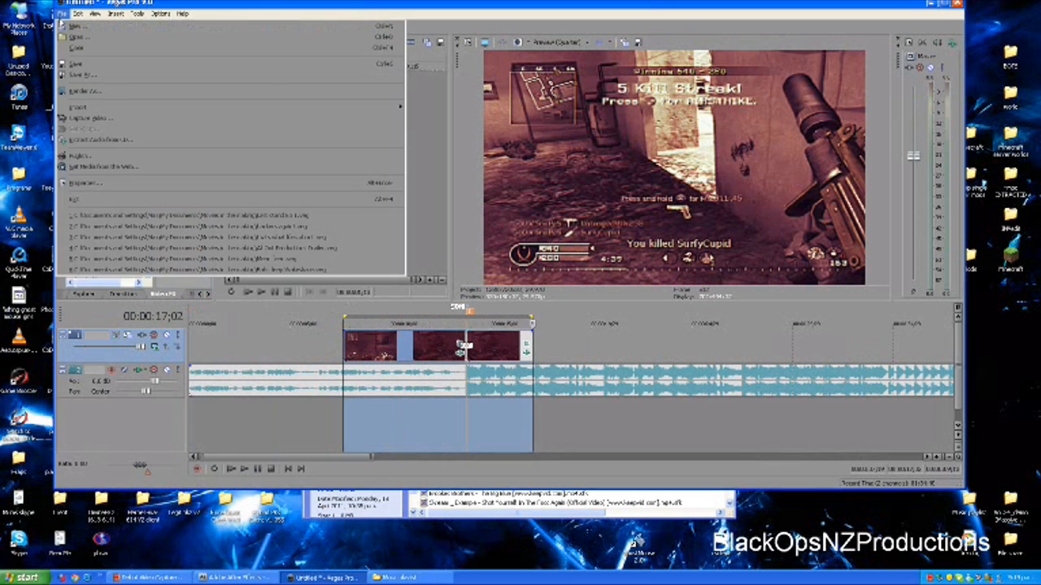
{"action": "left_click", "coordinate": [91, 94]}
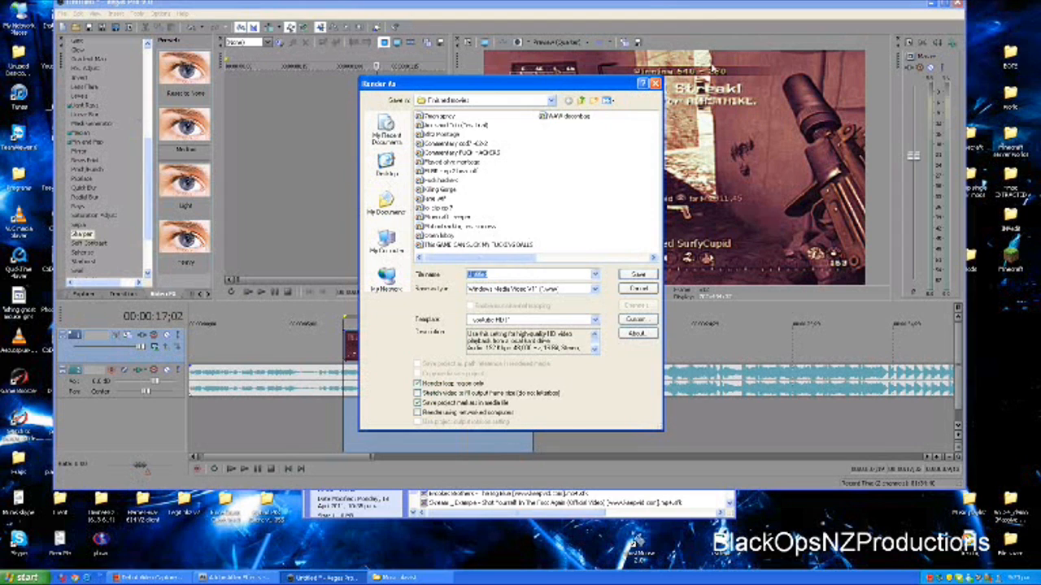
{"action": "left_click", "coordinate": [655, 85]}
Examine the gameplay at several points between 00:00:06;05 and 00:00:11;09, and place the cursor at 00:00:10;07
{"action": "left_click", "coordinate": [579, 340]}
{"action": "left_click", "coordinate": [446, 352]}
{"action": "left_click", "coordinate": [413, 348]}
{"action": "left_click", "coordinate": [399, 349]}
{"action": "left_click", "coordinate": [314, 356]}
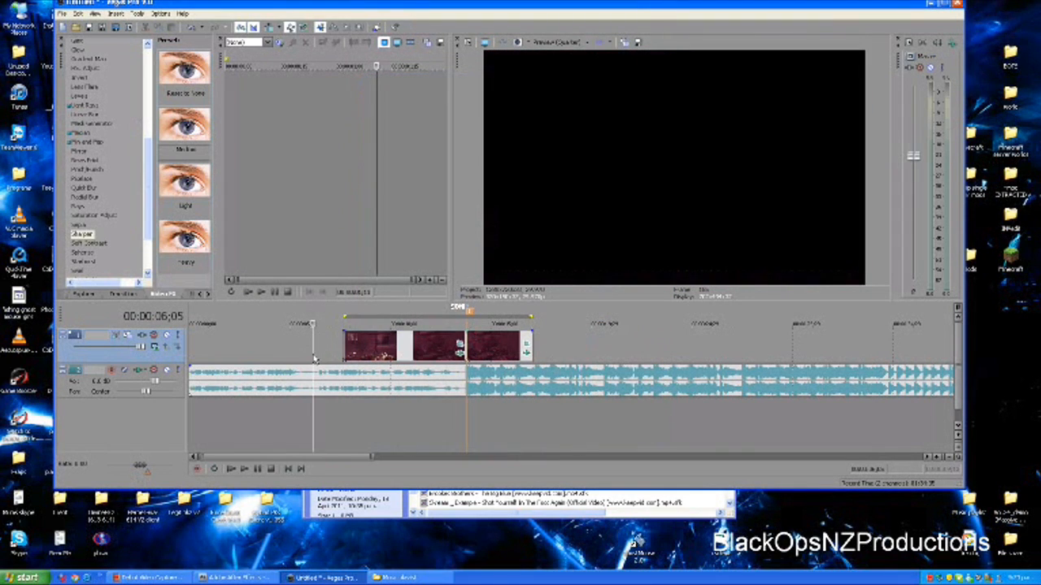
{"action": "left_click", "coordinate": [392, 353]}
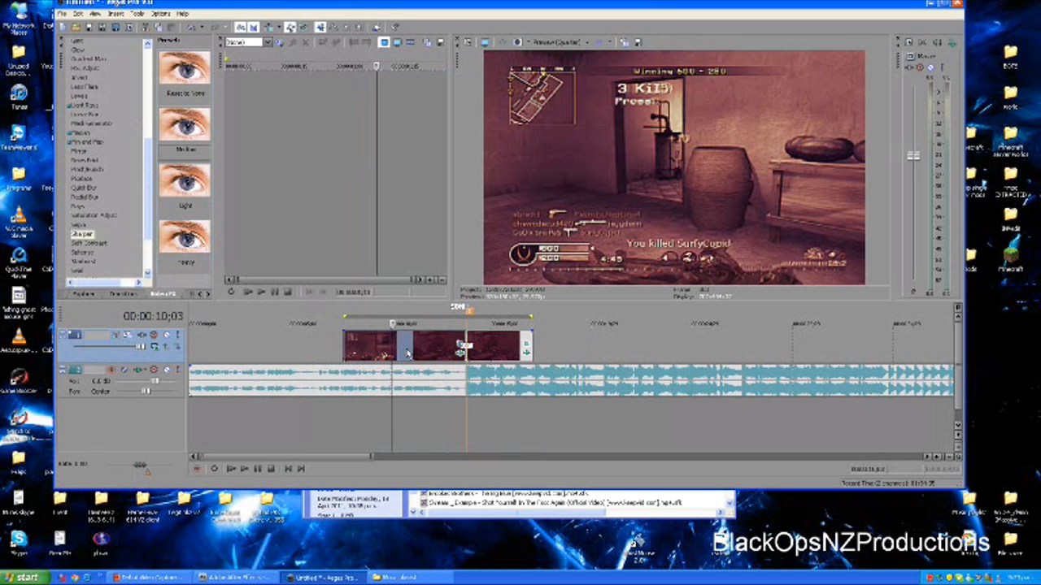
{"action": "left_click", "coordinate": [417, 349]}
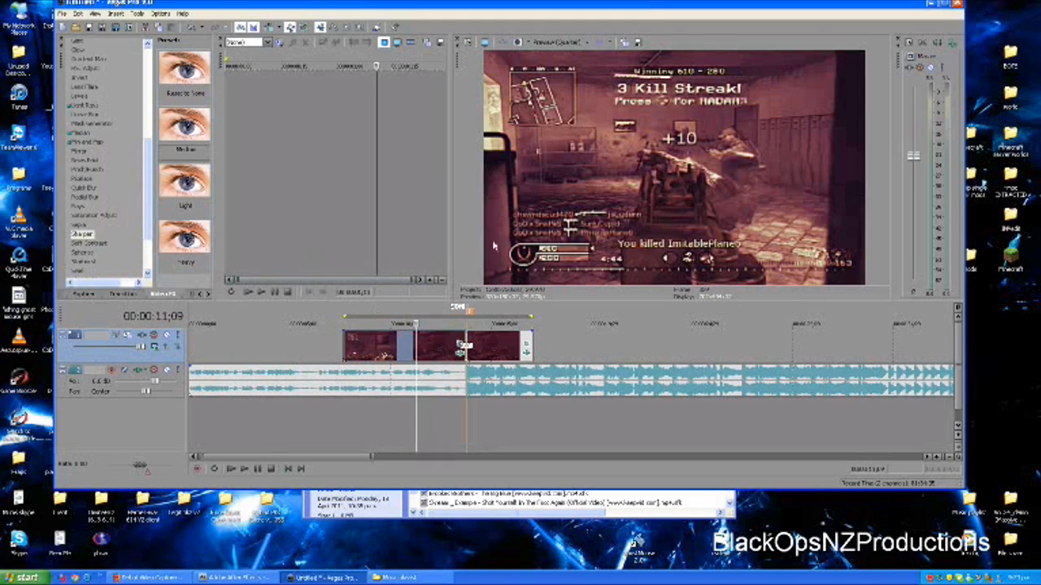
{"action": "left_click", "coordinate": [396, 349]}
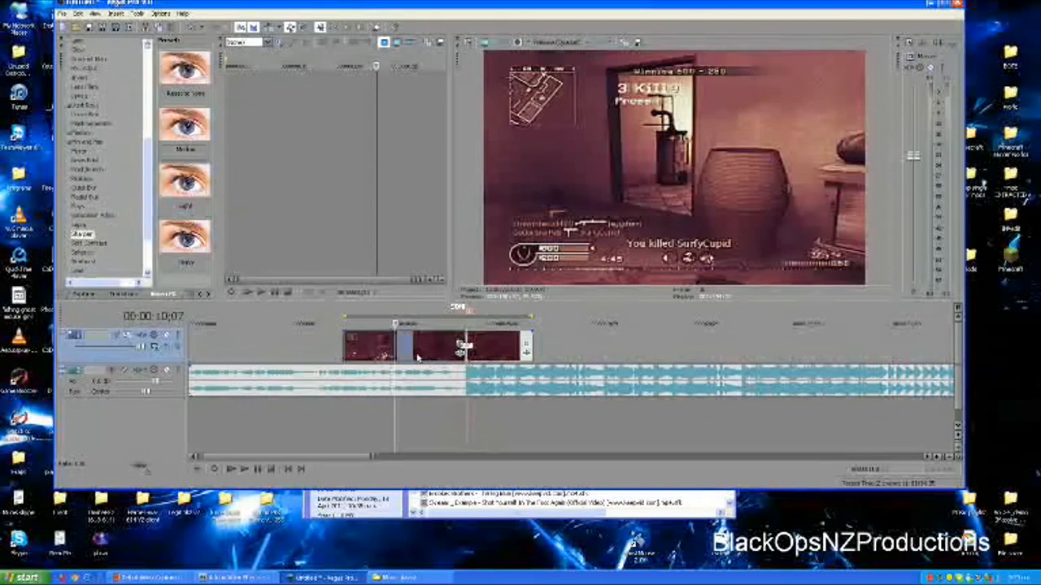
{"action": "scroll", "coordinate": [385, 366], "scroll_direction": "down", "scroll_amount": 3}
{"action": "scroll", "coordinate": [380, 371], "scroll_direction": "up", "scroll_amount": 3}
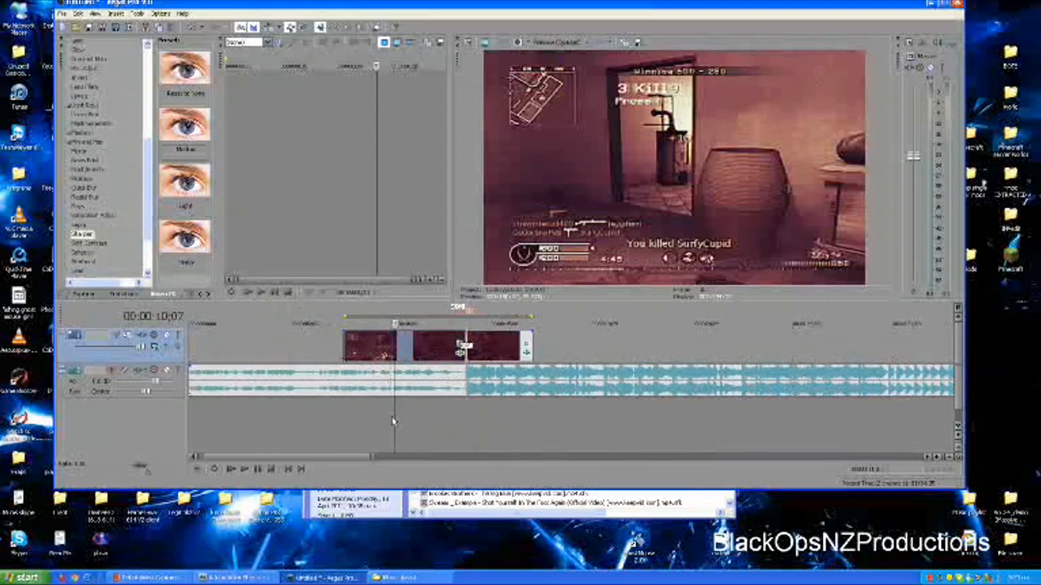